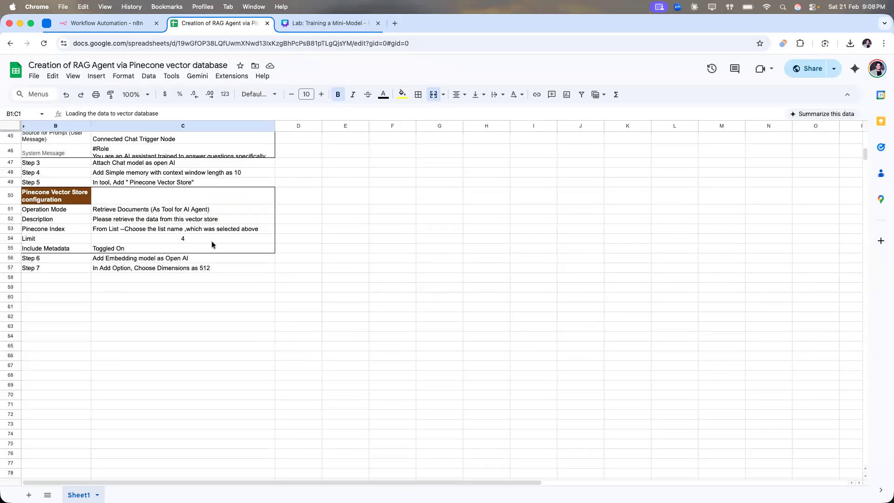
{"action": "scroll", "coordinate": [212, 244], "scroll_direction": "up", "scroll_amount": 15}
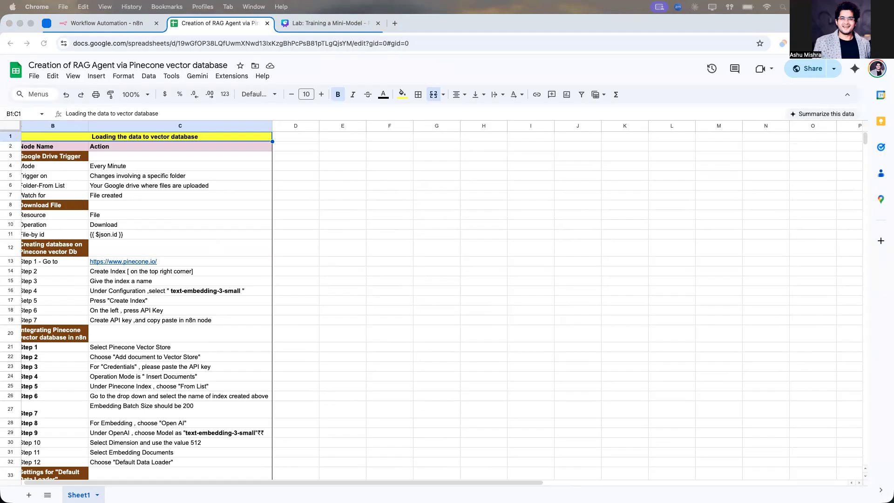
Step: Review the RAG agent instruction sheet and the slide showing the data loading and retrieving workflows
{"action": "scroll", "coordinate": [197, 222], "scroll_direction": "down", "scroll_amount": 10}
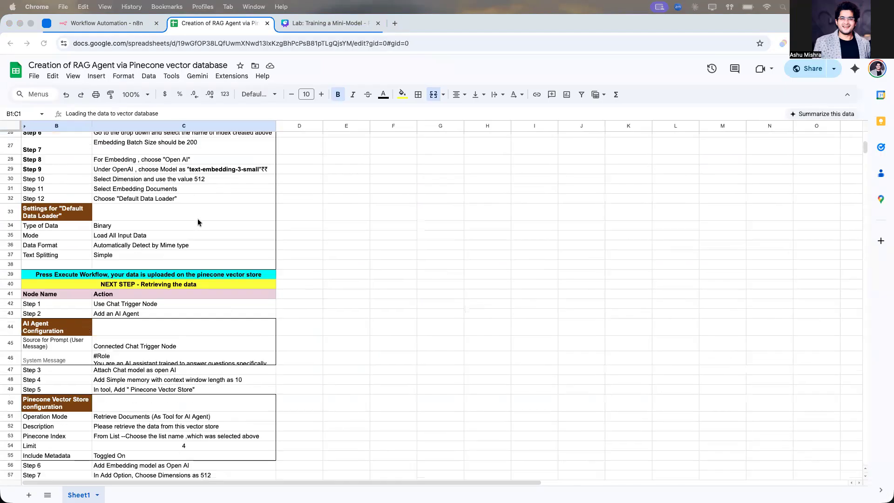
{"action": "scroll", "coordinate": [197, 222], "scroll_direction": "up", "scroll_amount": 10}
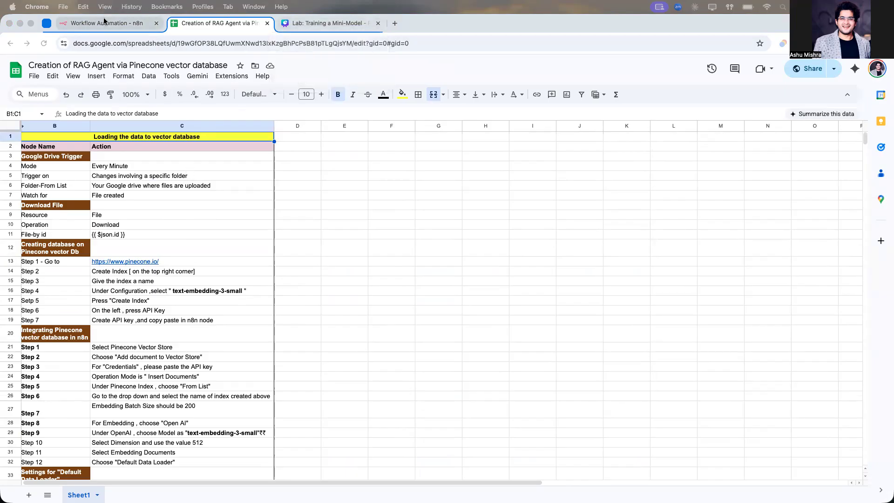
{"action": "left_click", "coordinate": [122, 23]}
{"action": "left_click", "coordinate": [308, 24]}
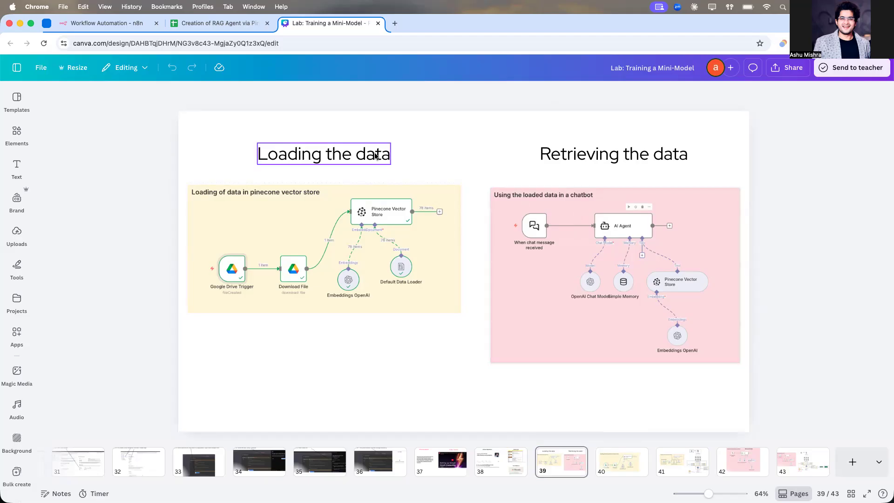
Step: Rename the new n8n workflow to Loading of data_21feb2026
{"action": "left_click", "coordinate": [111, 23]}
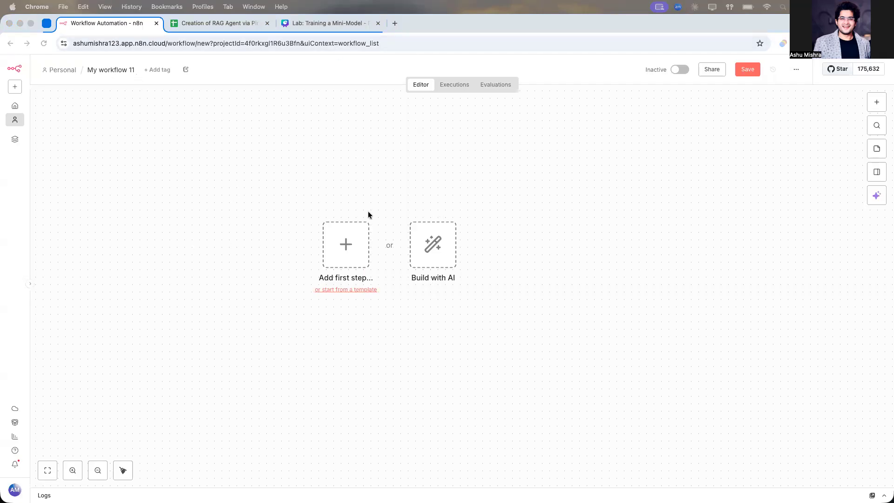
{"action": "left_click", "coordinate": [103, 69]}
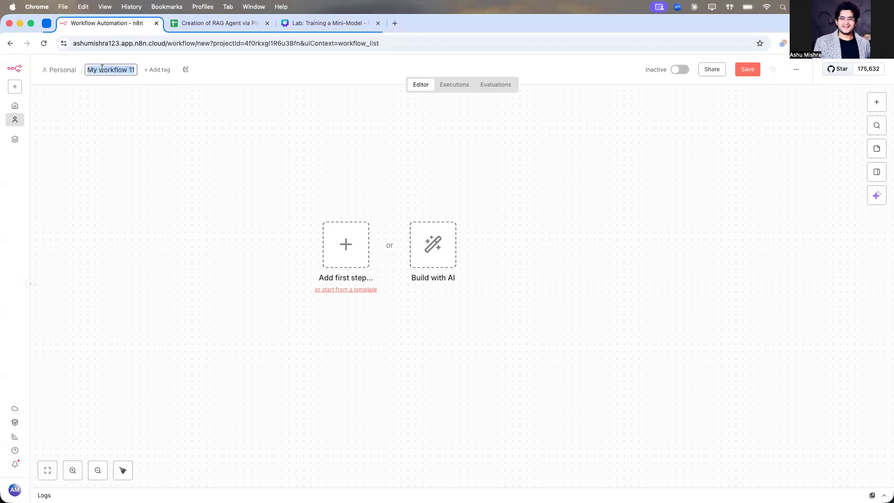
{"action": "type", "text": "Loading of data"}
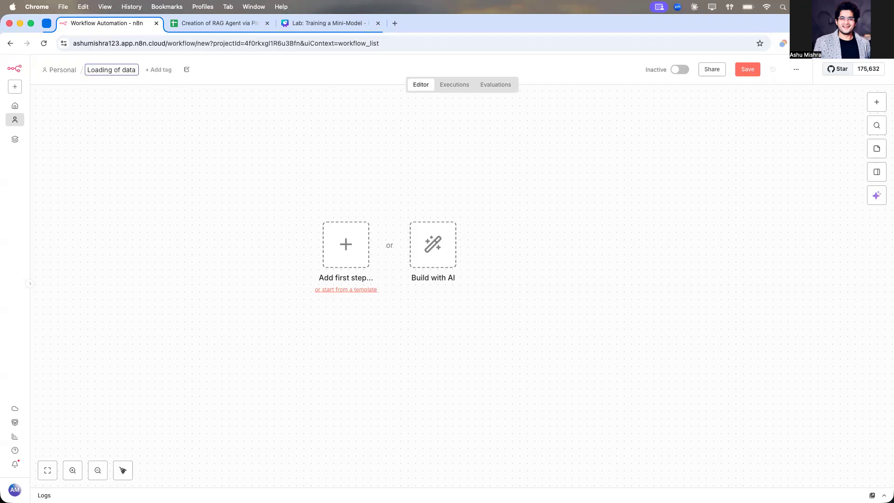
{"action": "type", "text": "_21feb2025"}
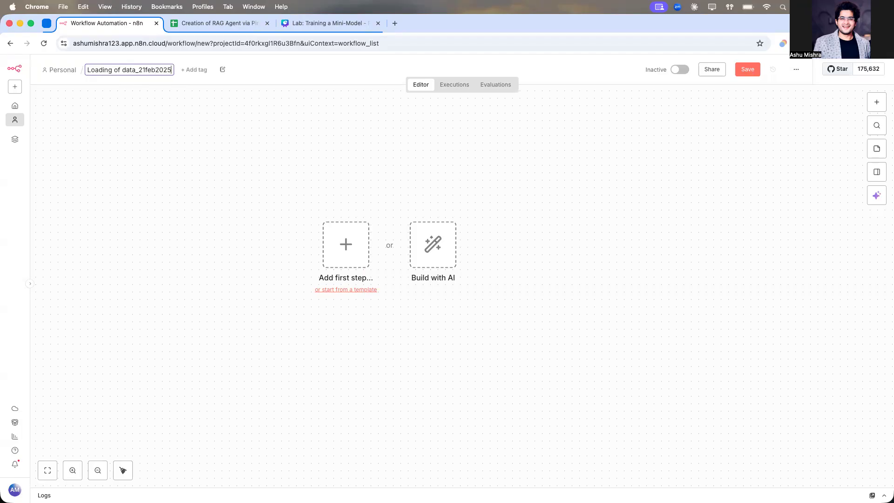
{"action": "key", "text": "BackSpace"}
{"action": "type", "text": "6"}
{"action": "key", "text": "Return"}
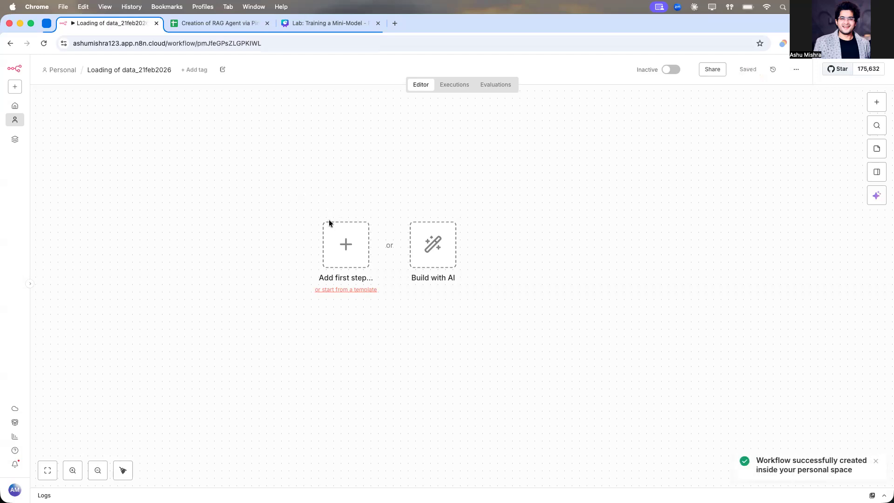
Step: Add a Google Drive trigger that fires on changes involving a specific folder
{"action": "left_click", "coordinate": [317, 24]}
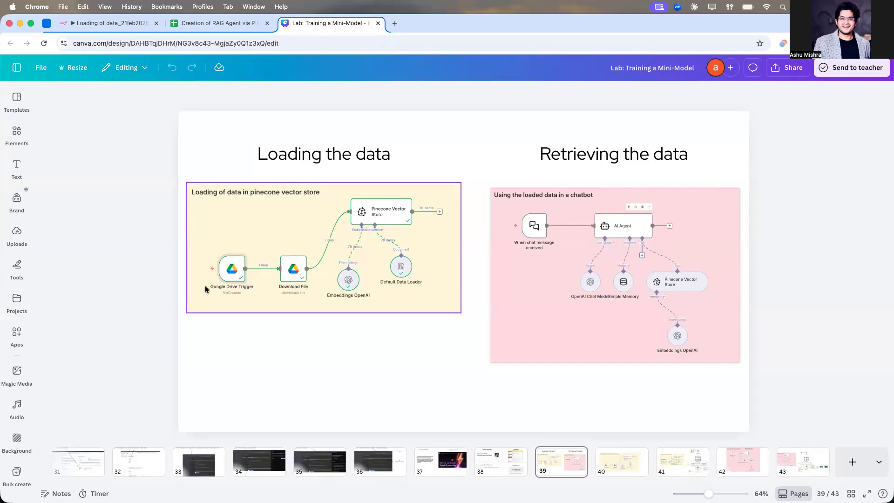
{"action": "left_click", "coordinate": [119, 26]}
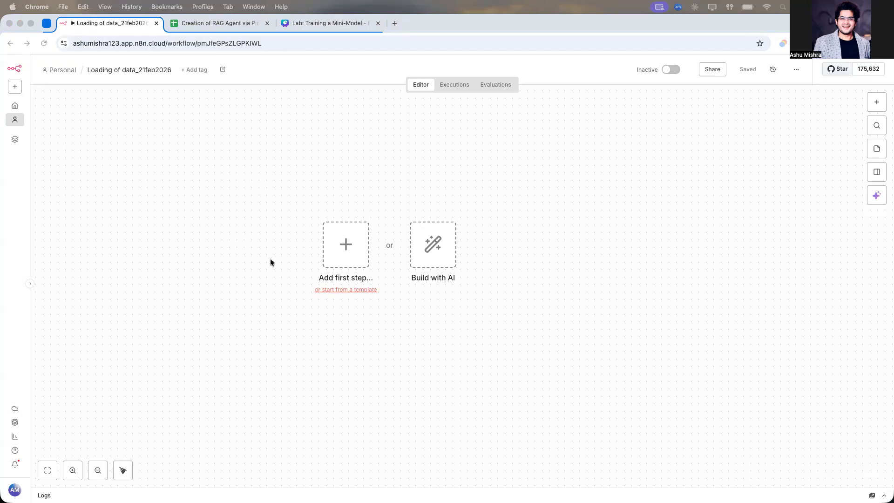
{"action": "left_click", "coordinate": [873, 97]}
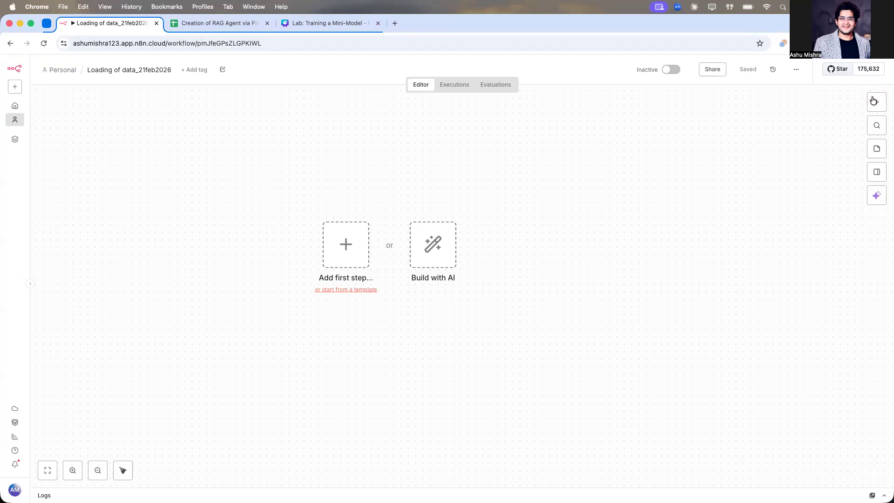
{"action": "left_click", "coordinate": [875, 101]}
{"action": "type", "text": "google"}
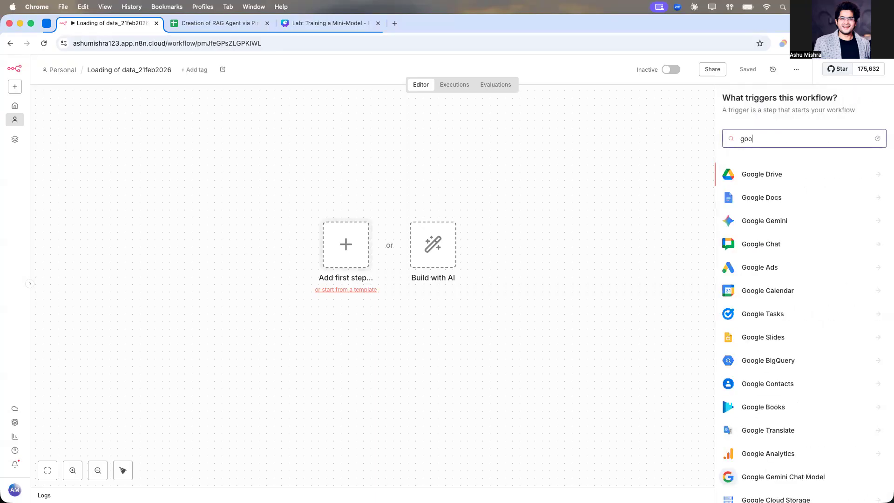
{"action": "left_click", "coordinate": [760, 174]}
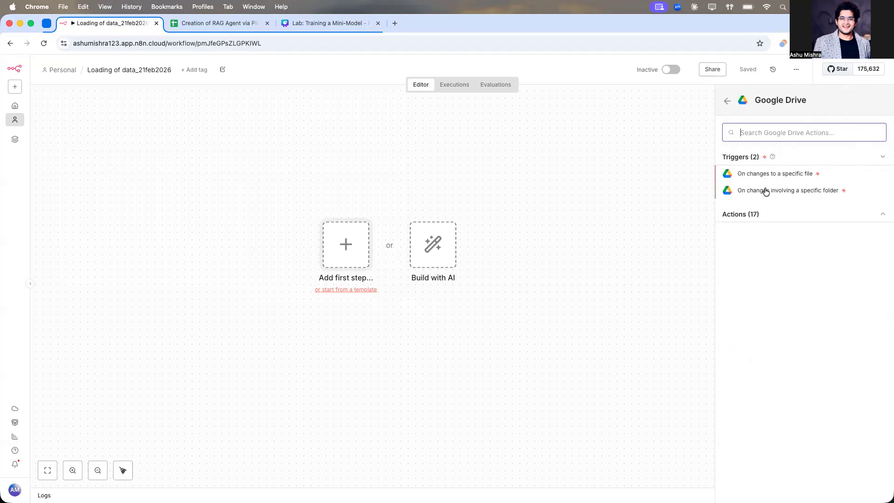
{"action": "left_click", "coordinate": [818, 195]}
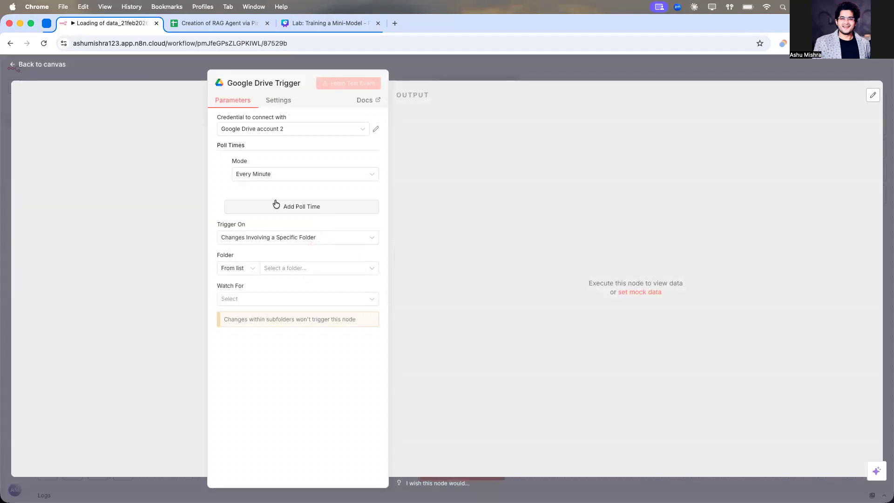
Step: Set the trigger to Changes Involving a Specific Folder and pick the First RAG agent folder from the list
{"action": "left_click", "coordinate": [263, 236]}
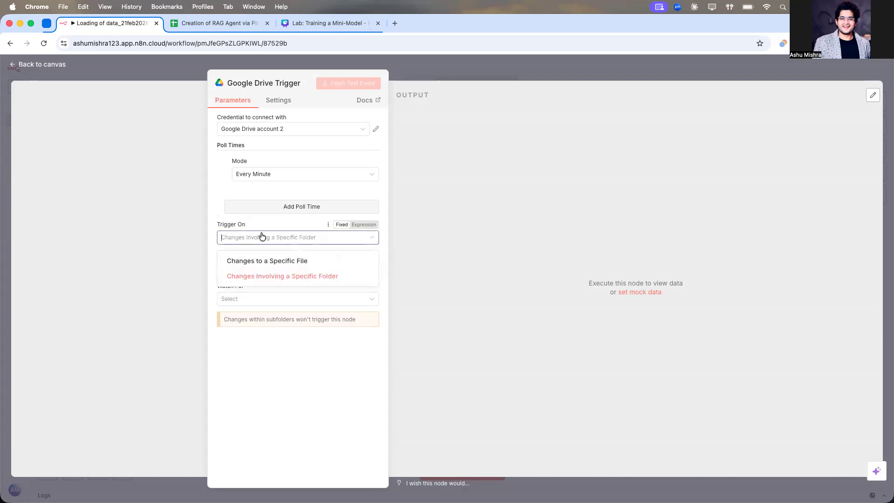
{"action": "left_click", "coordinate": [272, 278]}
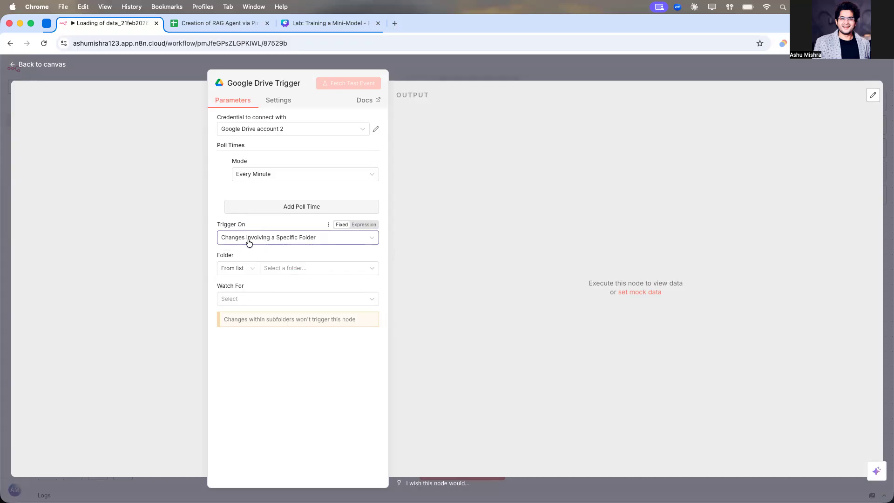
{"action": "left_click", "coordinate": [282, 273]}
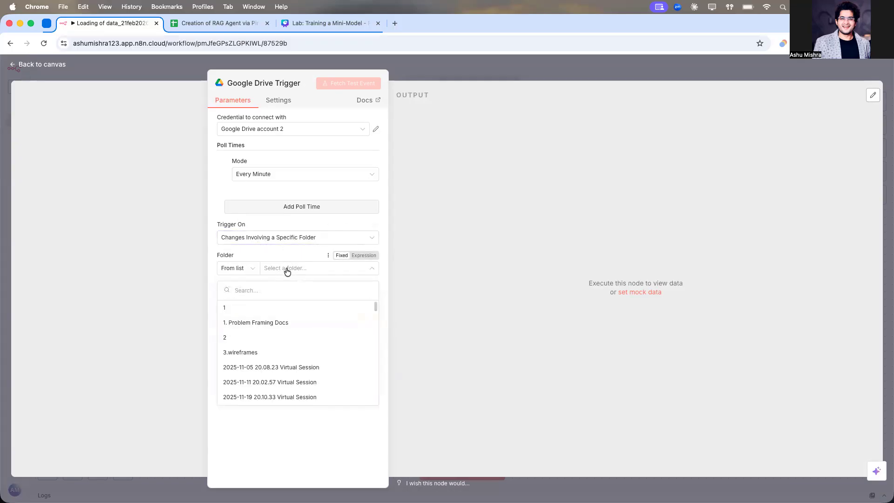
{"action": "type", "text": "first rag"}
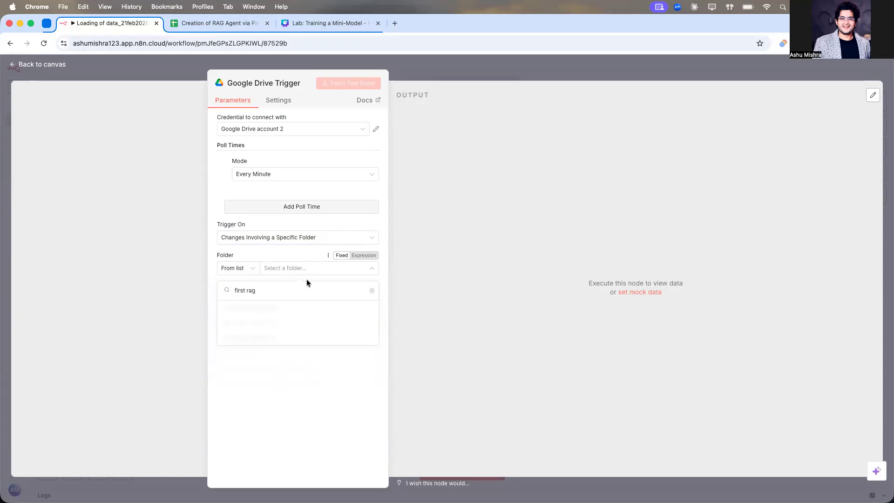
{"action": "left_click", "coordinate": [281, 311]}
Step: Open the watched folder in Google Drive and preview the iOS 18 features PDF it contains
{"action": "left_click", "coordinate": [375, 268]}
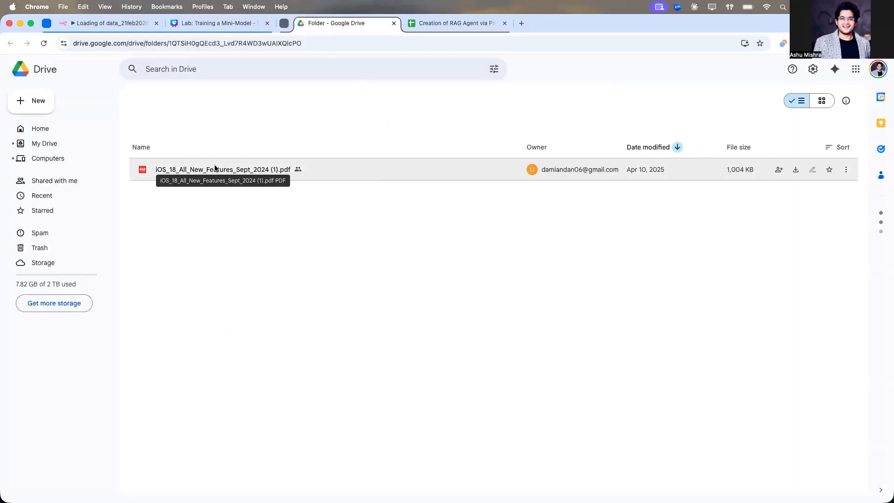
{"action": "double_click", "coordinate": [211, 250]}
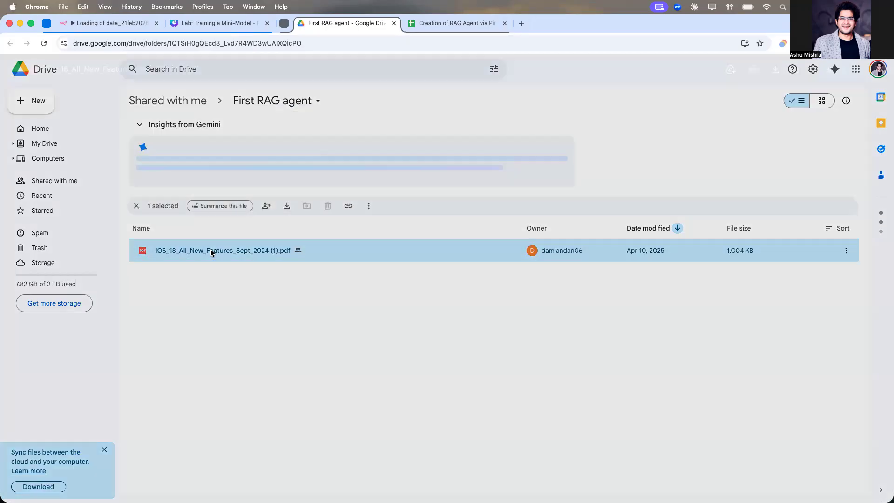
{"action": "scroll", "coordinate": [385, 254], "scroll_direction": "down", "scroll_amount": 20}
{"action": "scroll", "coordinate": [385, 254], "scroll_direction": "down", "scroll_amount": 20}
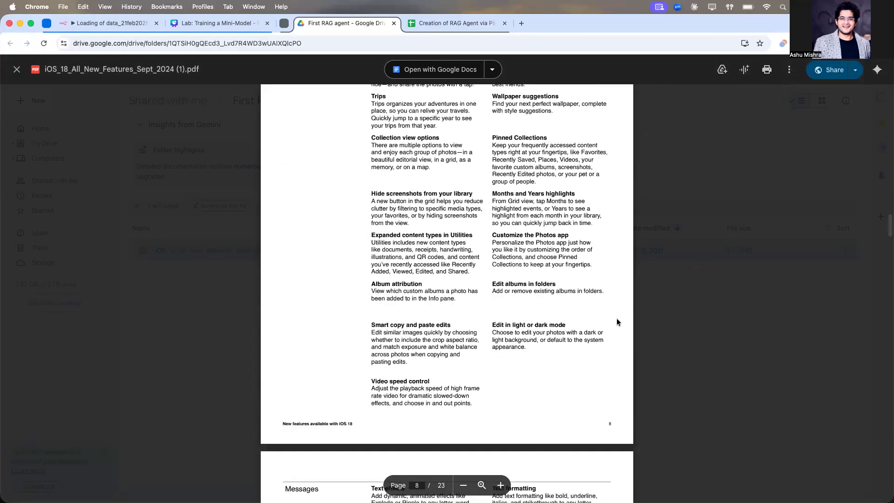
{"action": "key", "text": "Escape"}
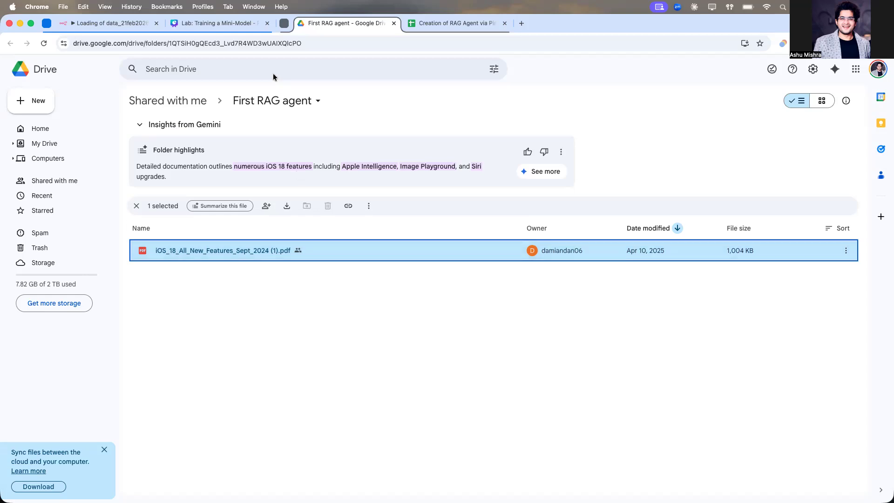
{"action": "left_click", "coordinate": [245, 30]}
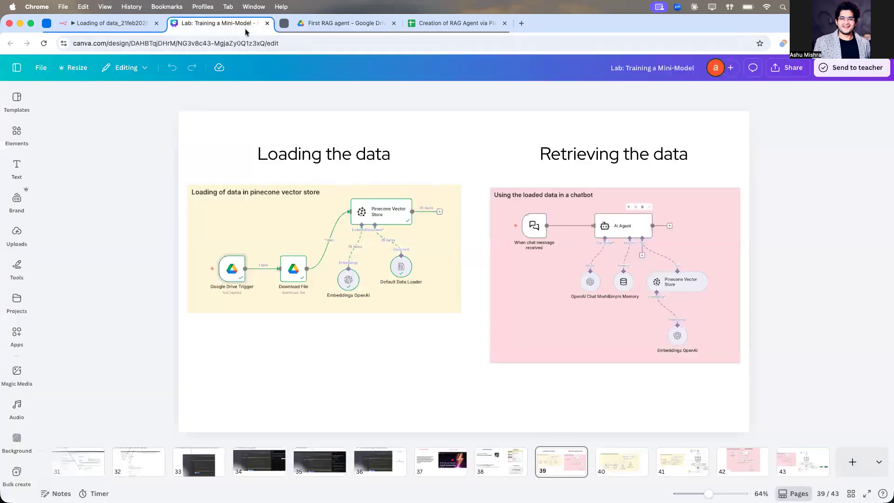
{"action": "left_click", "coordinate": [121, 26]}
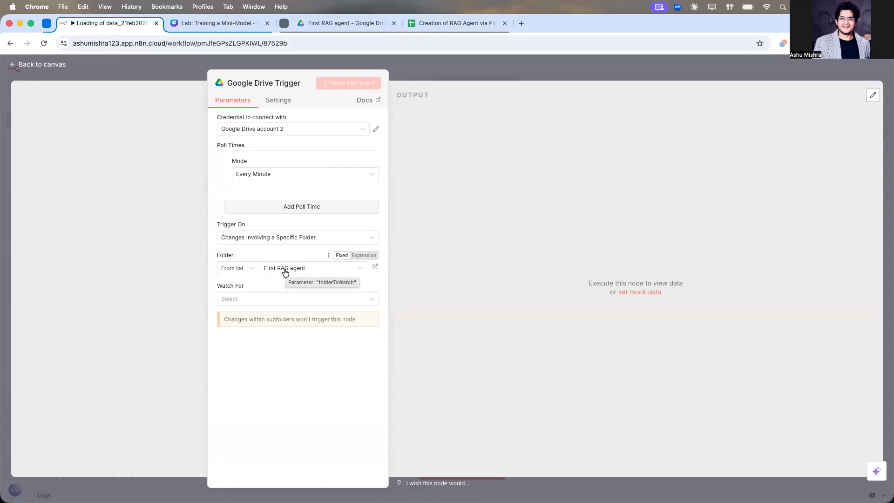
{"action": "left_click", "coordinate": [345, 26]}
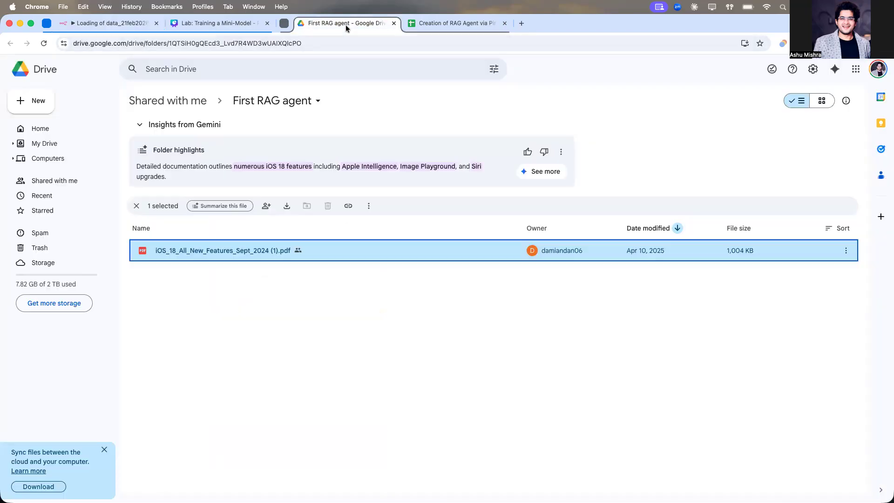
{"action": "left_click", "coordinate": [219, 309]}
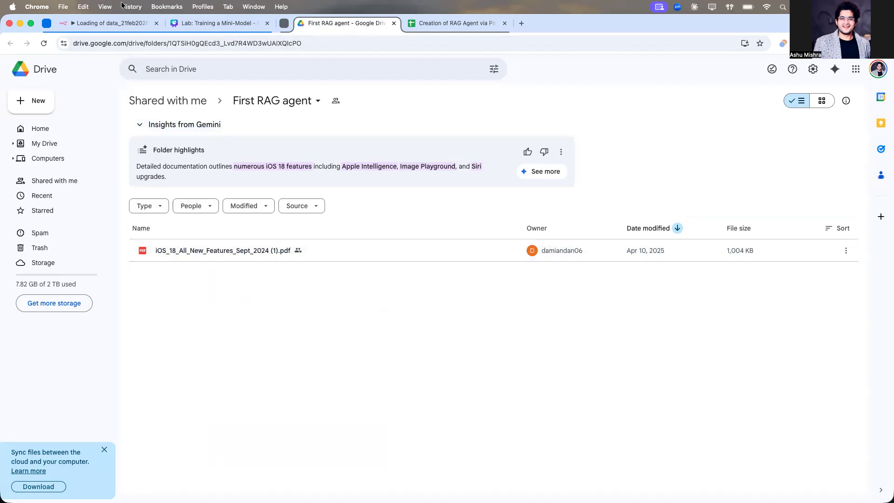
{"action": "left_click", "coordinate": [116, 26]}
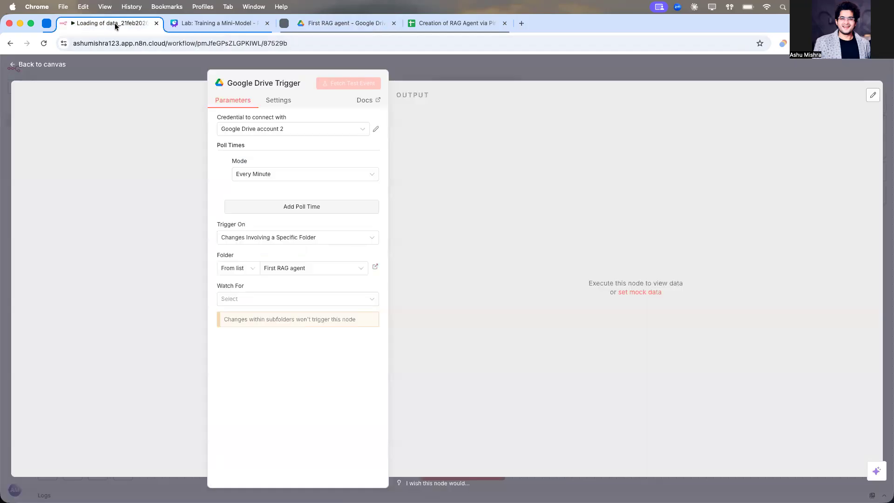
Step: Set the trigger's Watch For option to File Created
{"action": "left_click", "coordinate": [258, 303]}
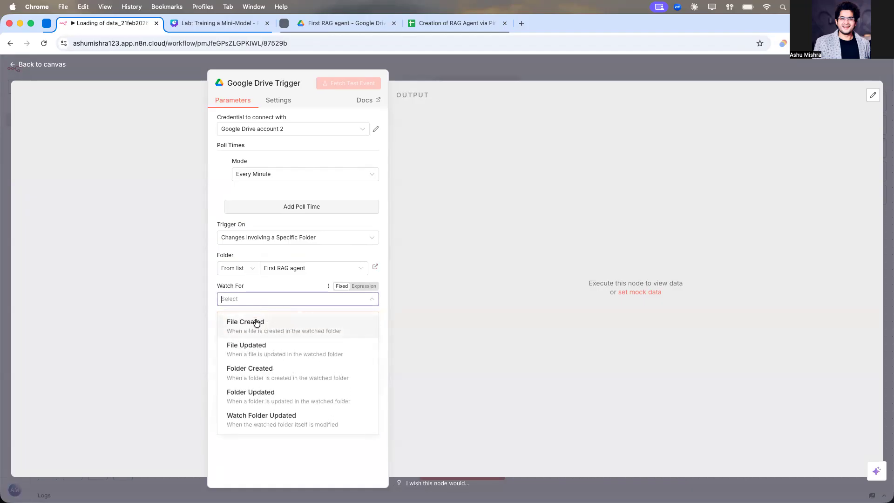
{"action": "left_click", "coordinate": [256, 320]}
{"action": "left_click", "coordinate": [330, 24]}
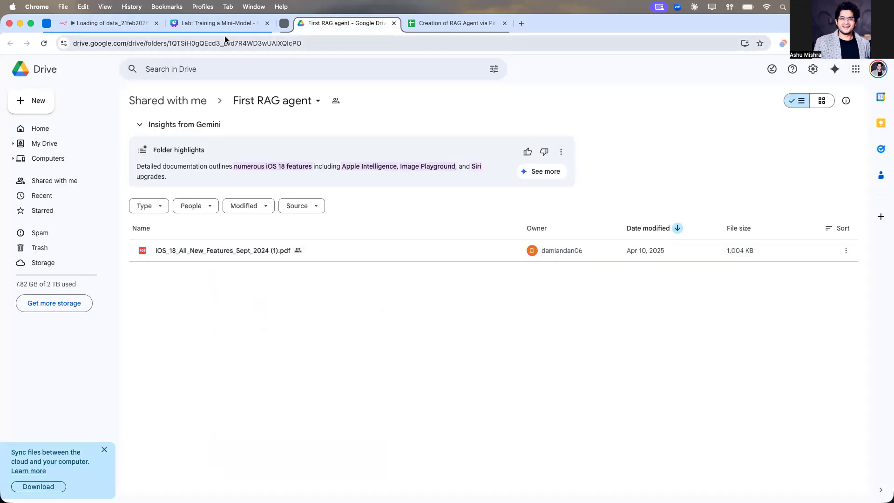
{"action": "left_click", "coordinate": [135, 23]}
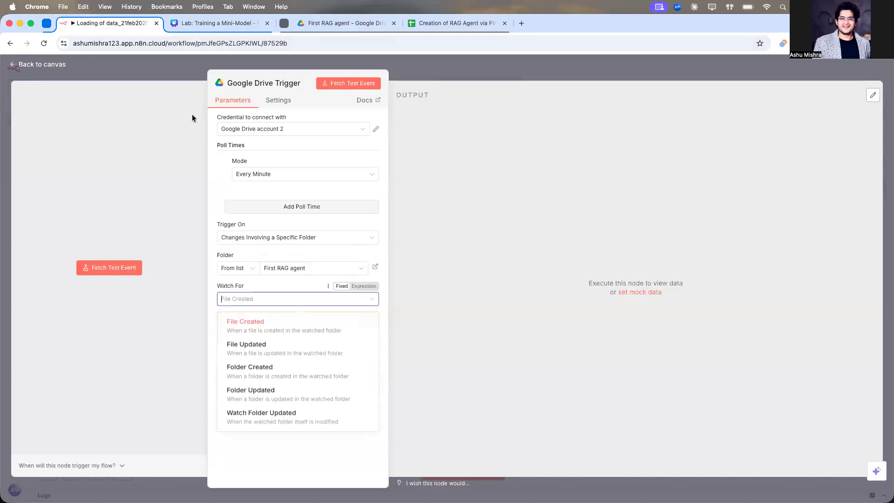
{"action": "left_click", "coordinate": [287, 462]}
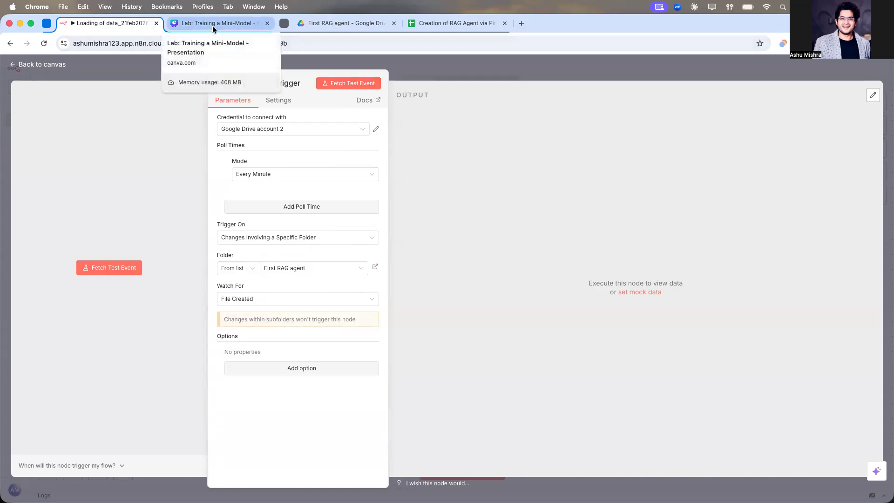
Step: Check the available Google Drive credentials and open the Google Cloud setup slide in the presentation
{"action": "left_click", "coordinate": [298, 129]}
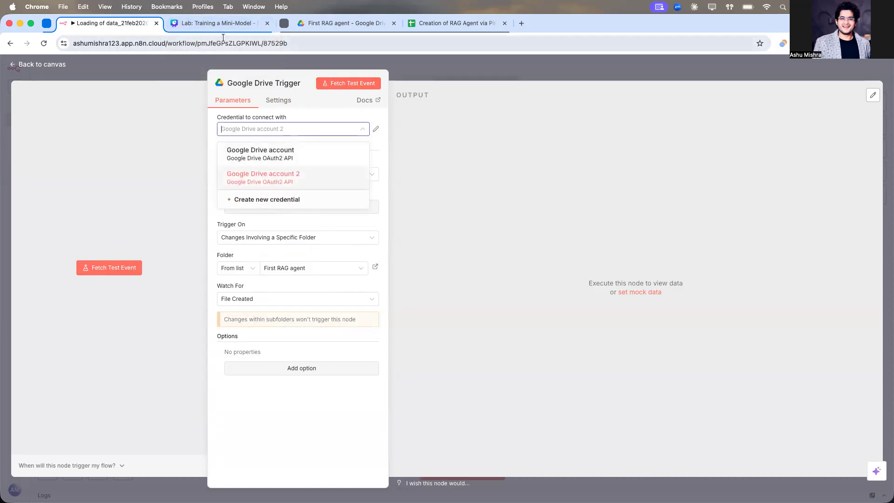
{"action": "left_click", "coordinate": [219, 23]}
{"action": "scroll", "coordinate": [250, 469], "scroll_direction": "left", "scroll_amount": 15}
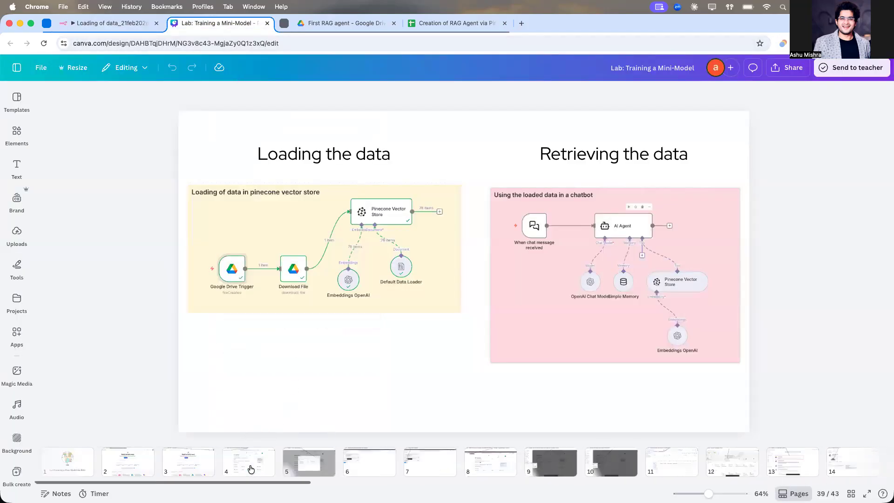
{"action": "left_click", "coordinate": [130, 457]}
{"action": "key", "text": "Left"}
{"action": "key", "text": "Right"}
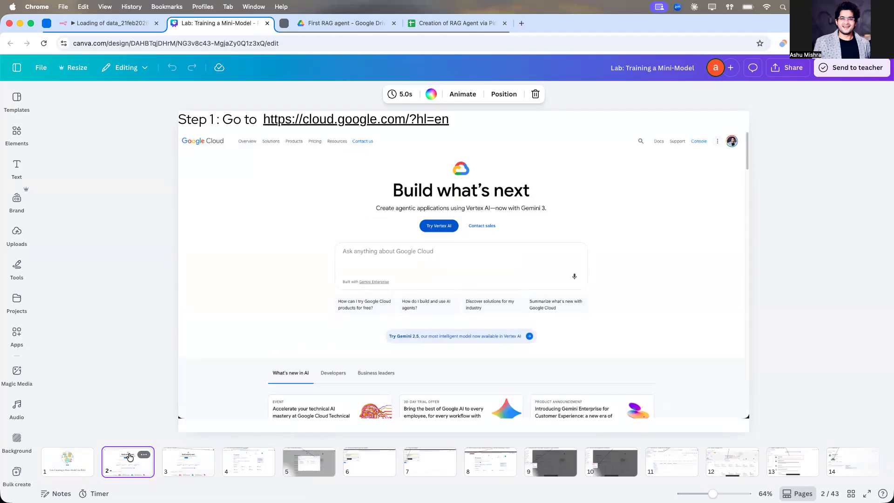
Step: Page through the presentation's Google Cloud OAuth setup slides to the documentation and video tutorial slide
{"action": "key", "text": "Right"}
{"action": "key", "text": "Right"}
{"action": "key", "text": "Right"}
{"action": "key", "text": "Right"}
{"action": "key", "text": "Right"}
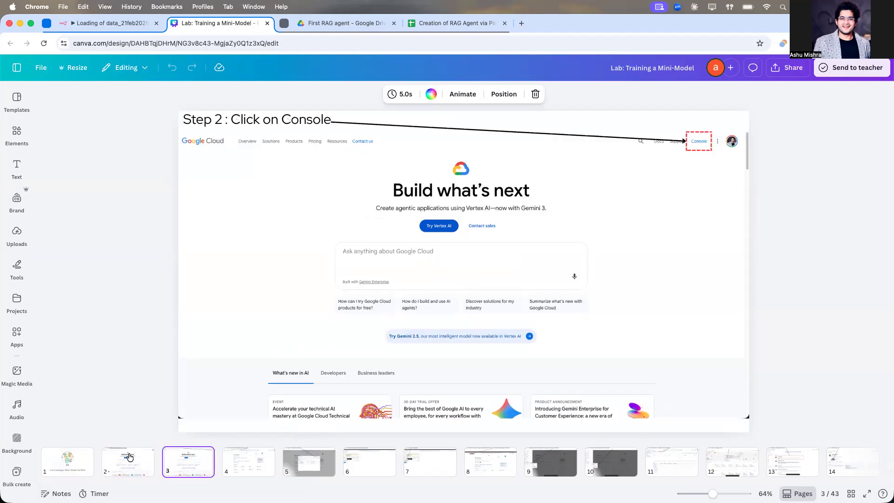
{"action": "key", "text": "Right"}
{"action": "key", "text": "Right"}
{"action": "key", "text": "Right"}
{"action": "key", "text": "Right"}
{"action": "key", "text": "Right"}
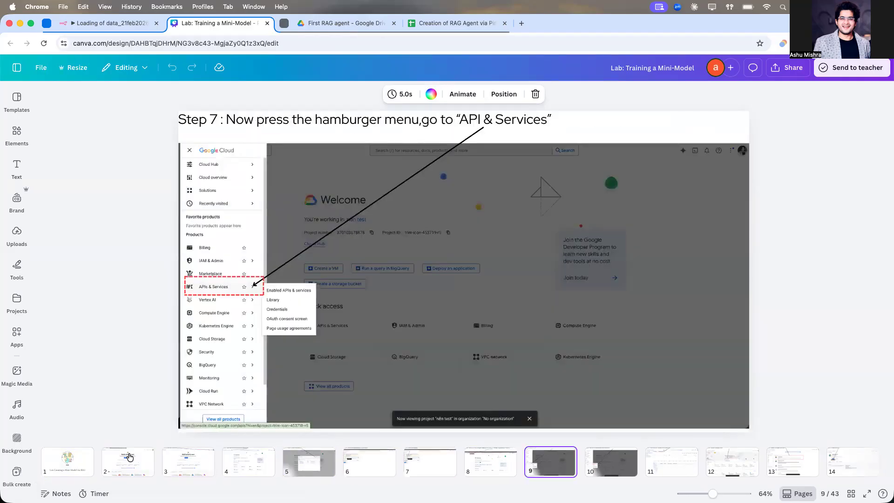
{"action": "key", "text": "Right"}
{"action": "key", "text": "Right"}
{"action": "key", "text": "Right"}
{"action": "key", "text": "Right"}
{"action": "key", "text": "Right"}
{"action": "key", "text": "Right"}
{"action": "key", "text": "Right"}
{"action": "key", "text": "Right"}
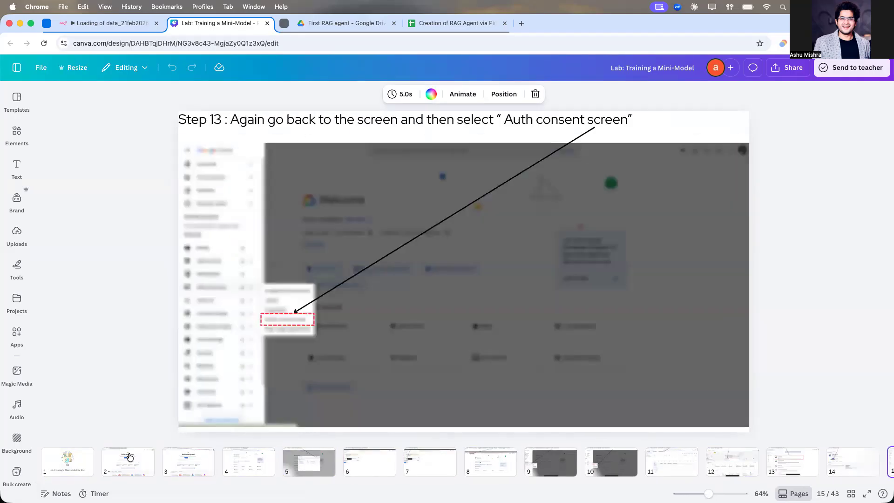
{"action": "key", "text": "Right"}
{"action": "key", "text": "Right"}
{"action": "key", "text": "Right"}
{"action": "key", "text": "Right"}
{"action": "key", "text": "Right"}
{"action": "key", "text": "Right"}
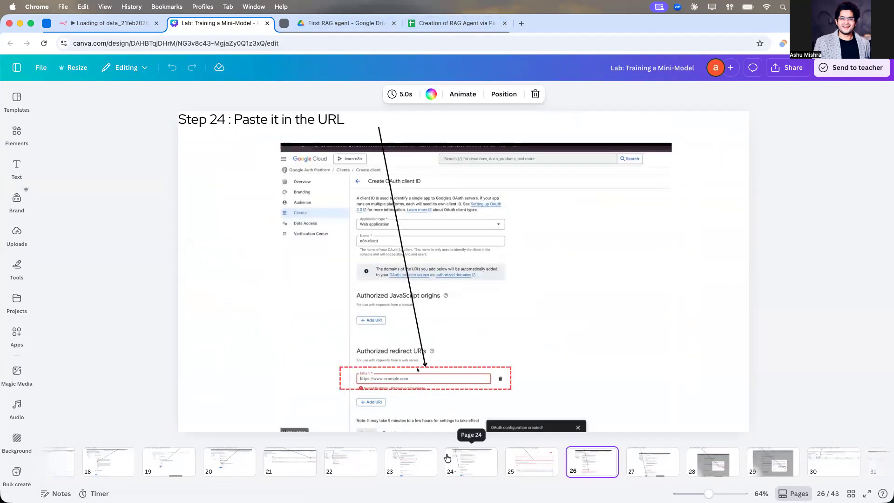
{"action": "scroll", "coordinate": [449, 458], "scroll_direction": "right", "scroll_amount": 4}
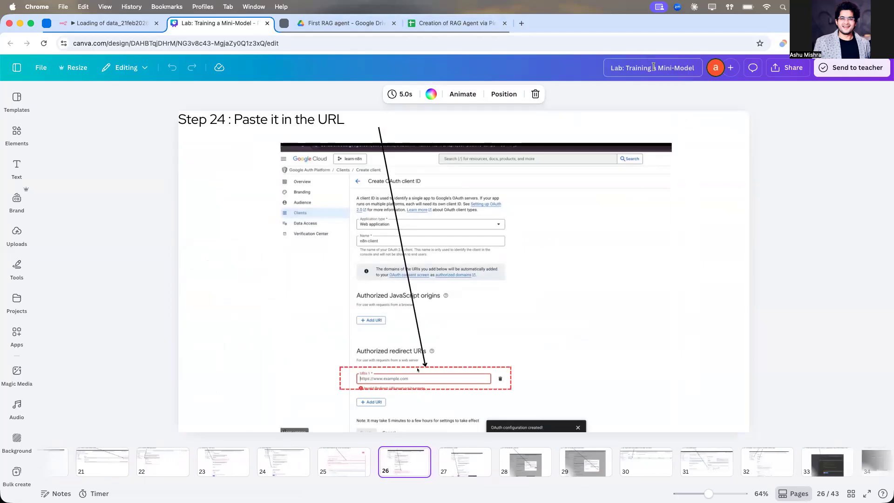
{"action": "left_click", "coordinate": [477, 462]}
{"action": "key", "text": "Right"}
{"action": "key", "text": "Right"}
{"action": "key", "text": "Right"}
{"action": "key", "text": "Right"}
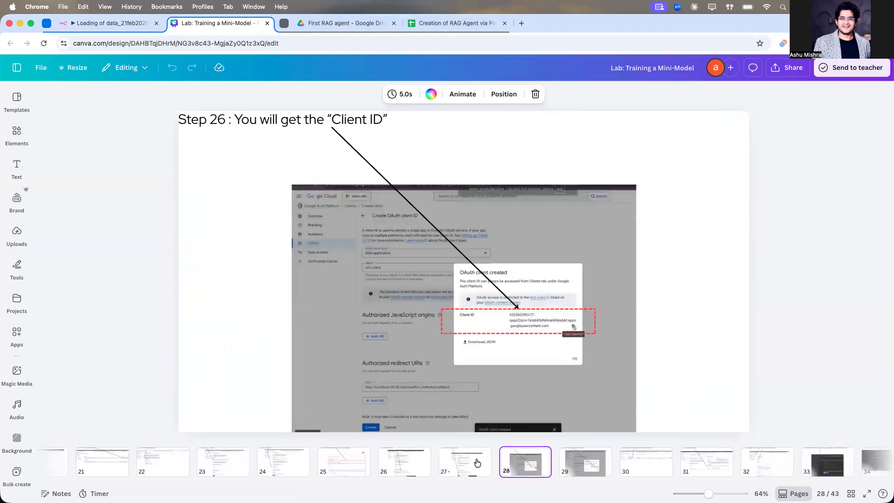
{"action": "key", "text": "Right"}
{"action": "key", "text": "Right"}
{"action": "key", "text": "Right"}
{"action": "key", "text": "Right"}
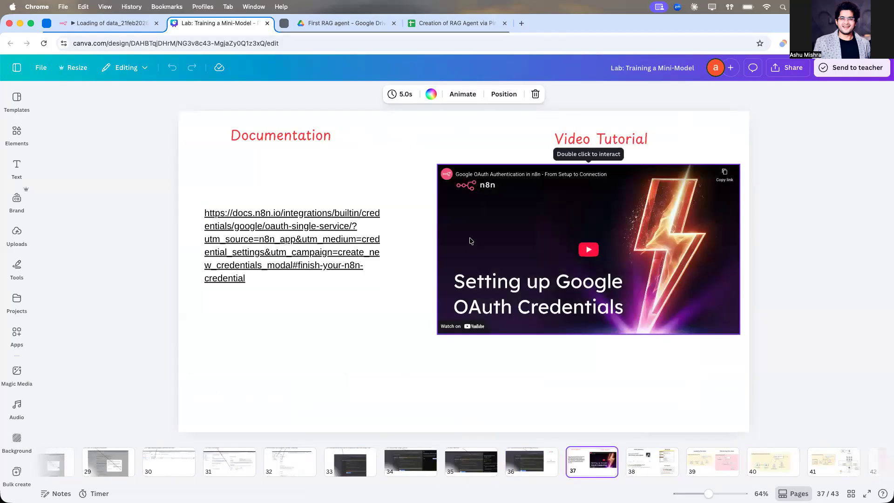
{"action": "left_click", "coordinate": [827, 236]}
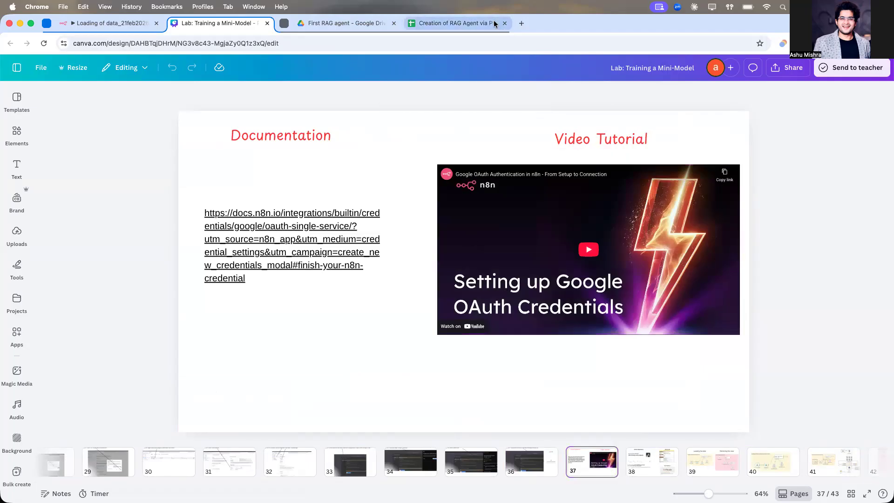
Step: Return to the n8n workflow, close the trigger settings and run the Google Drive Trigger to fetch a test event
{"action": "left_click", "coordinate": [326, 24]}
{"action": "left_click", "coordinate": [149, 28]}
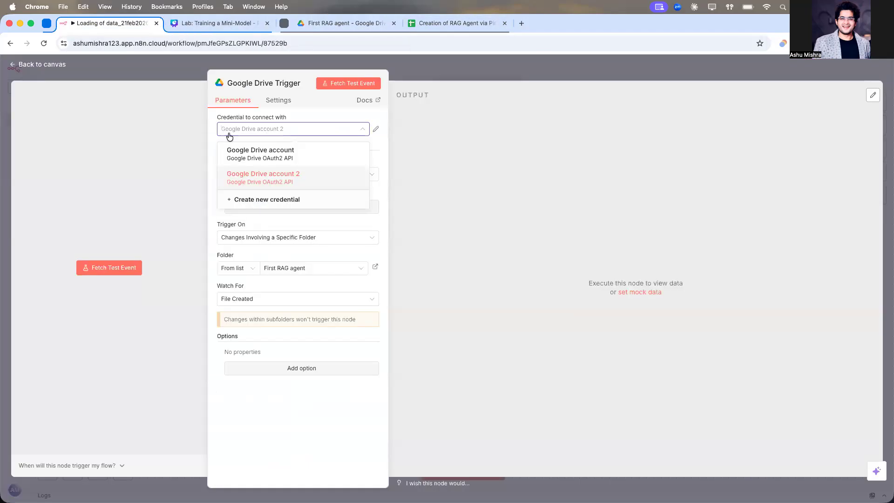
{"action": "left_click", "coordinate": [443, 112]}
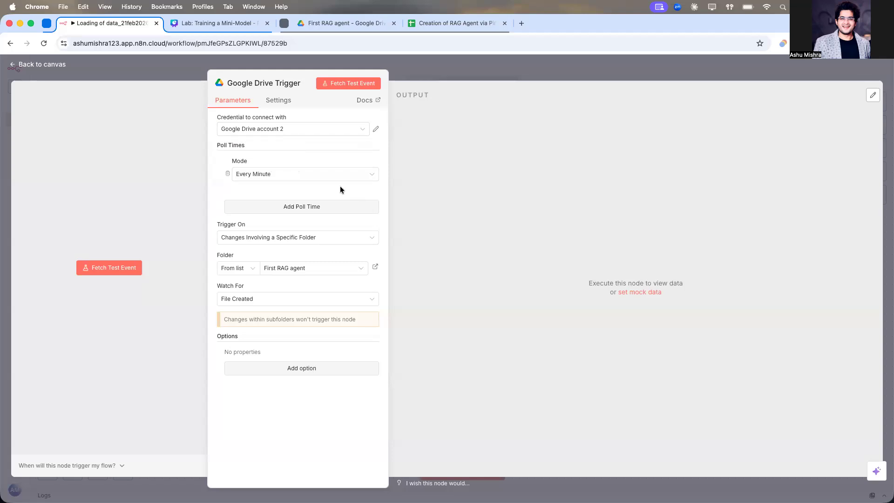
{"action": "left_click", "coordinate": [475, 70]}
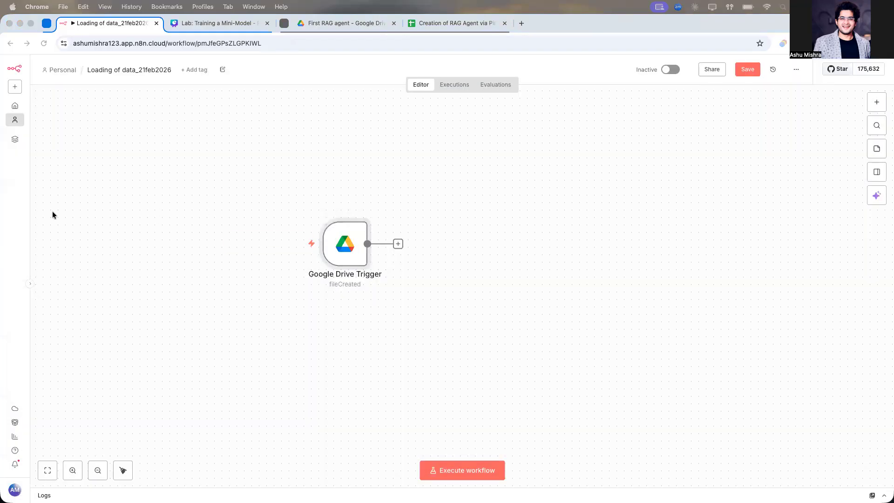
{"action": "left_click", "coordinate": [293, 243]}
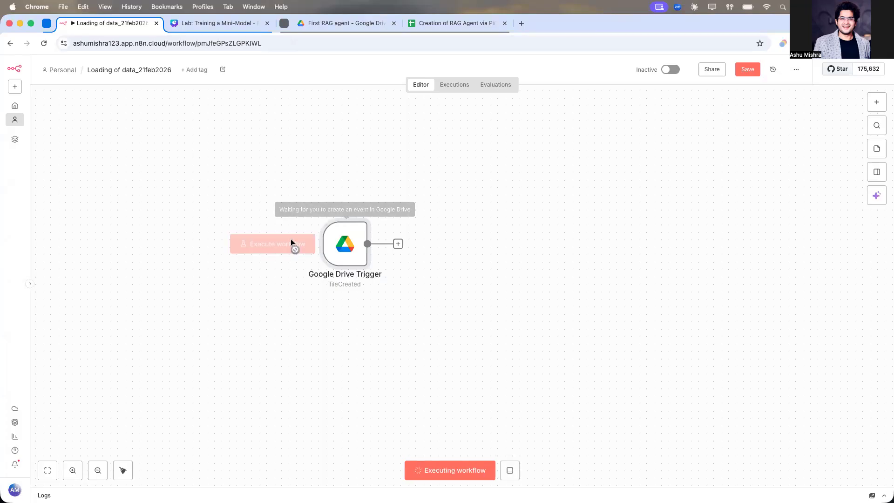
Step: Open the Google Drive Trigger and examine the fields of the fetched file in its output
{"action": "double_click", "coordinate": [329, 249]}
{"action": "scroll", "coordinate": [486, 340], "scroll_direction": "down", "scroll_amount": 10}
{"action": "scroll", "coordinate": [485, 341], "scroll_direction": "up", "scroll_amount": 10}
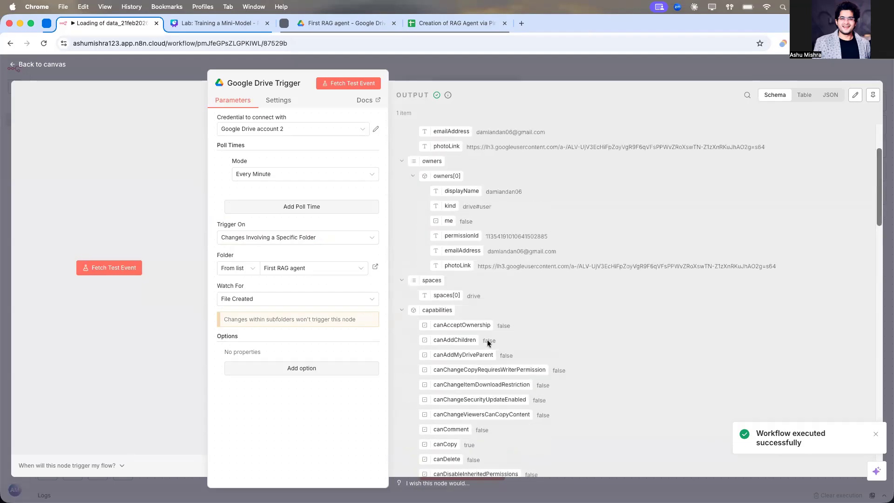
{"action": "left_click", "coordinate": [795, 101]}
{"action": "left_click", "coordinate": [774, 95]}
{"action": "scroll", "coordinate": [409, 221], "scroll_direction": "down", "scroll_amount": 4}
{"action": "scroll", "coordinate": [409, 222], "scroll_direction": "down", "scroll_amount": 6}
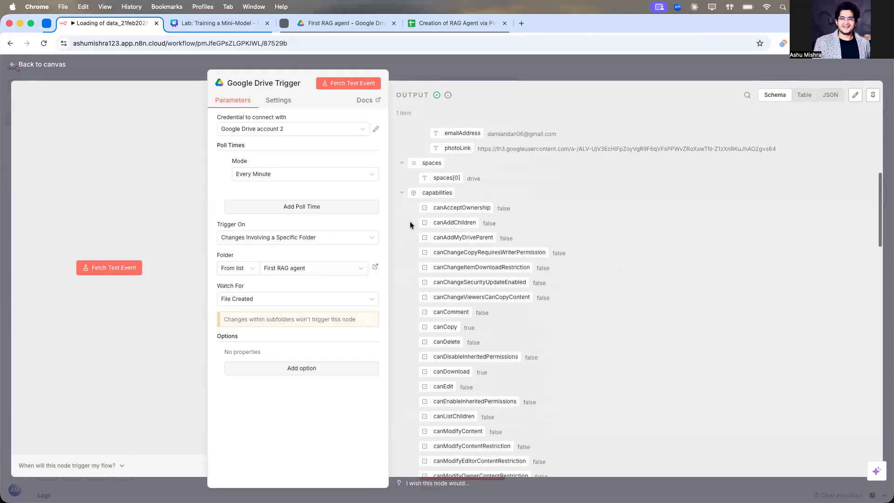
{"action": "scroll", "coordinate": [410, 222], "scroll_direction": "down", "scroll_amount": 5}
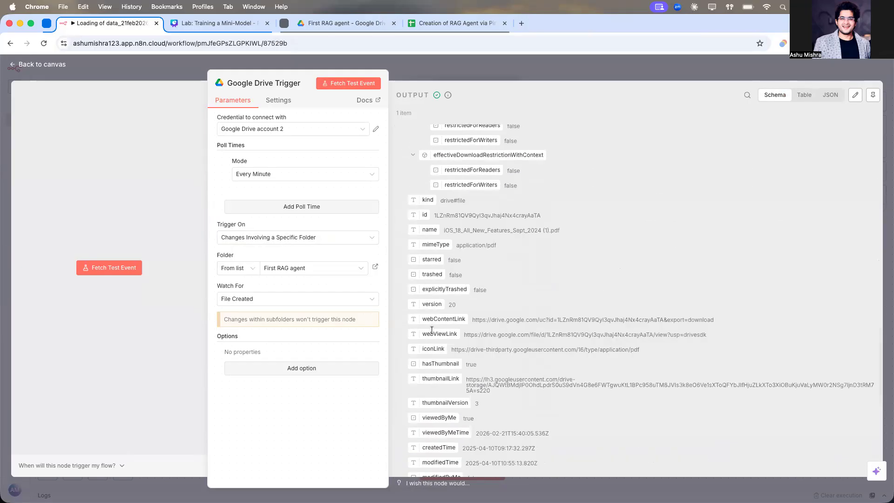
{"action": "scroll", "coordinate": [475, 286], "scroll_direction": "down", "scroll_amount": 5}
{"action": "scroll", "coordinate": [454, 283], "scroll_direction": "down", "scroll_amount": 5}
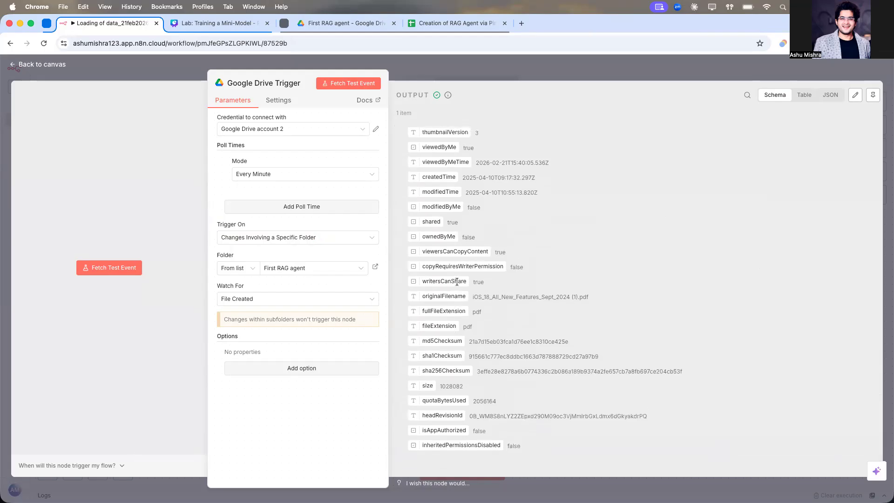
{"action": "left_click", "coordinate": [515, 69]}
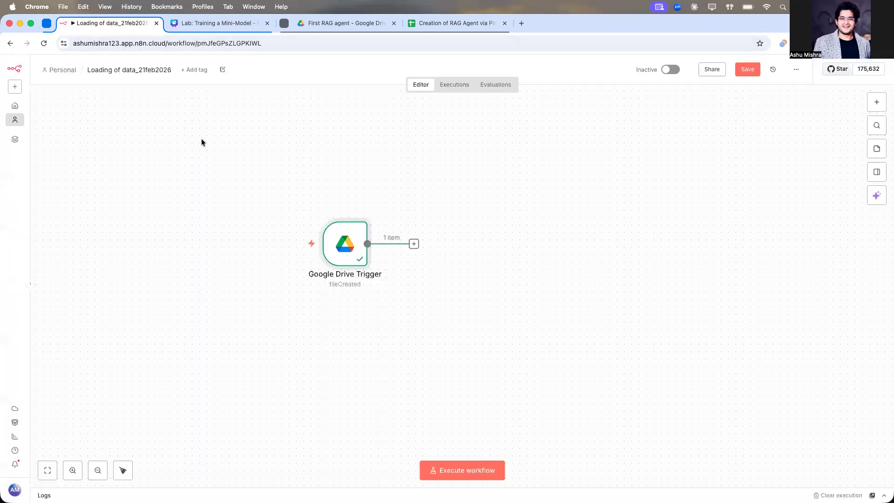
Step: Add a Google Drive Download file node after the trigger
{"action": "scroll", "coordinate": [288, 183], "scroll_direction": "right", "scroll_amount": 2}
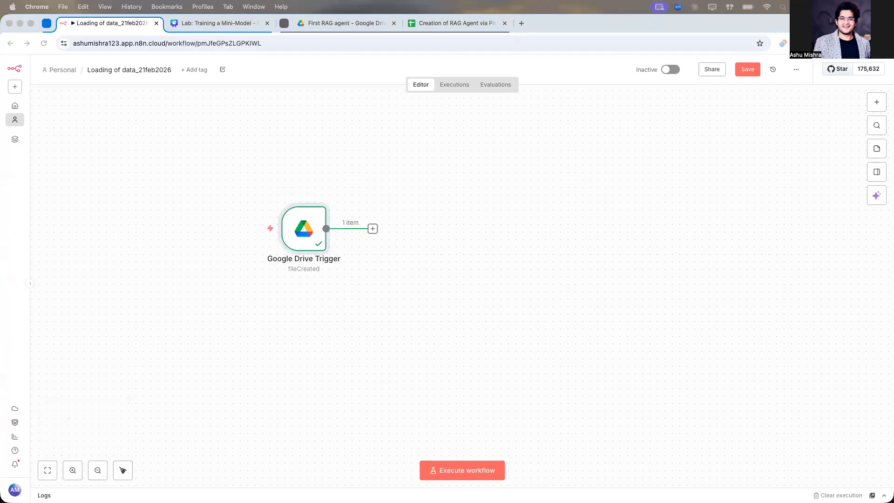
{"action": "left_click", "coordinate": [372, 229]}
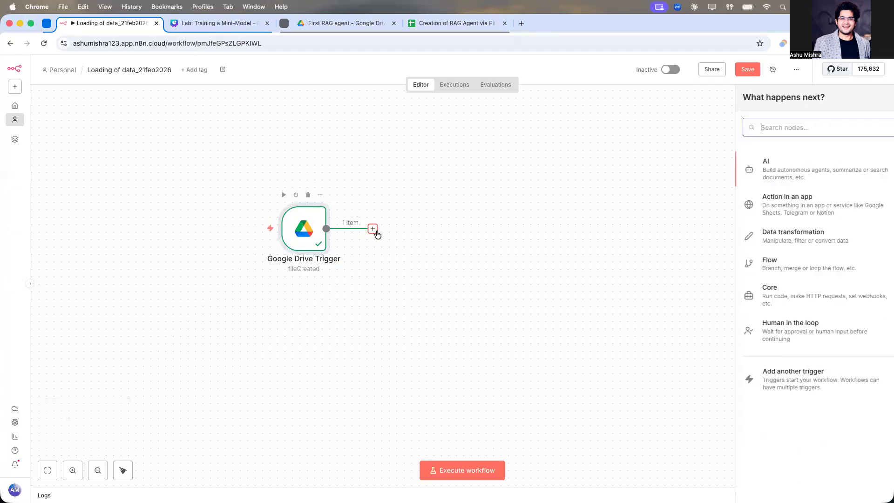
{"action": "type", "text": "dow"}
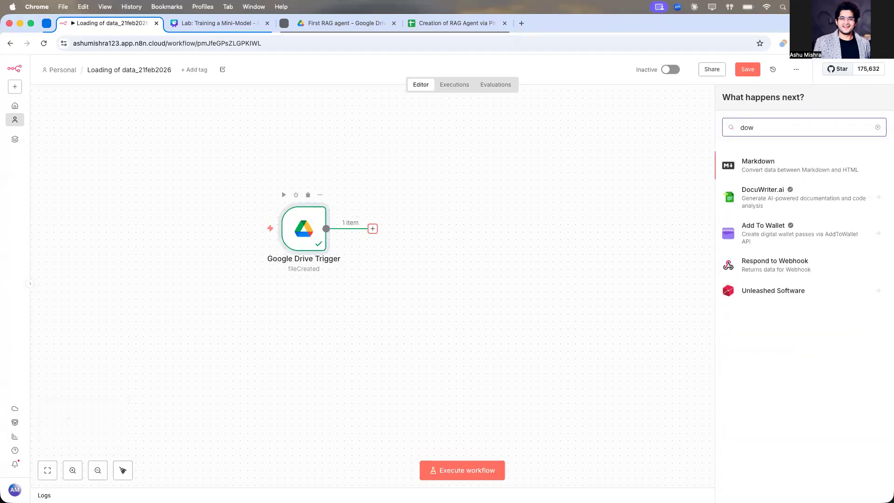
{"action": "key", "text": "BackSpace"}
{"action": "key", "text": "BackSpace"}
{"action": "key", "text": "BackSpace"}
{"action": "type", "text": "google"}
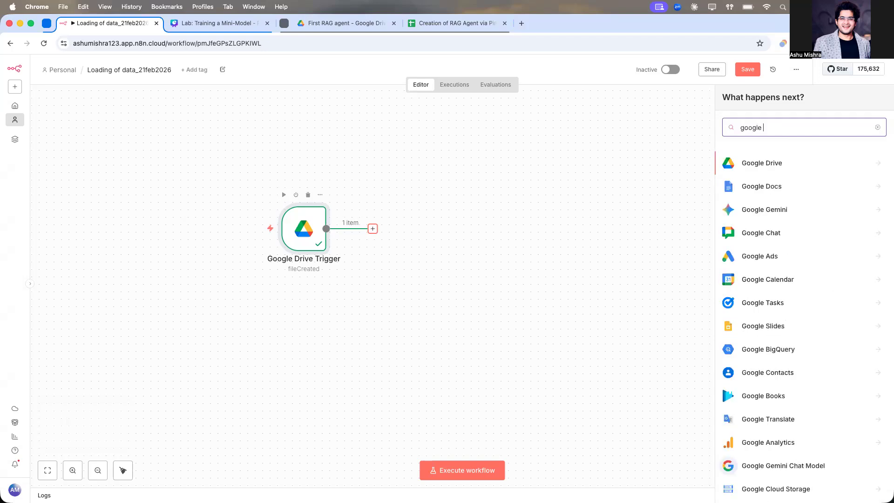
{"action": "left_click", "coordinate": [759, 166]}
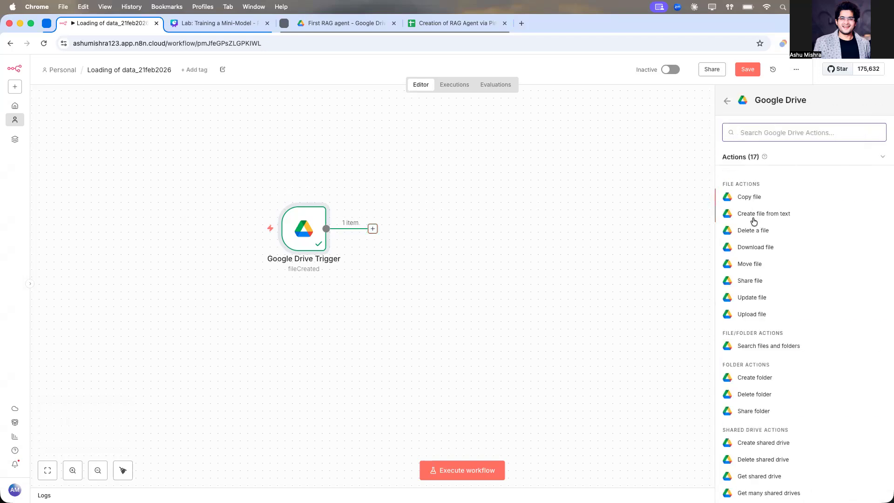
{"action": "left_click", "coordinate": [750, 246]}
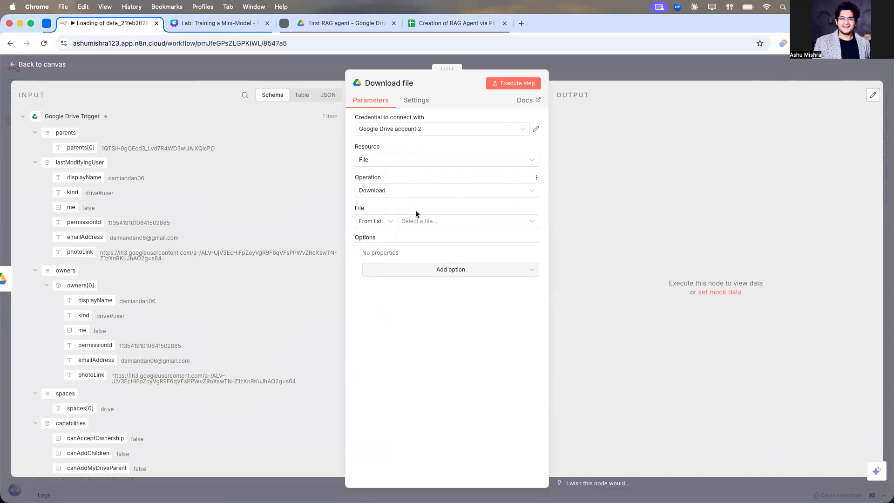
Step: Browse the Download file node's file list and the input panel's trigger fields and variables
{"action": "left_click", "coordinate": [405, 223]}
{"action": "left_click", "coordinate": [437, 366]}
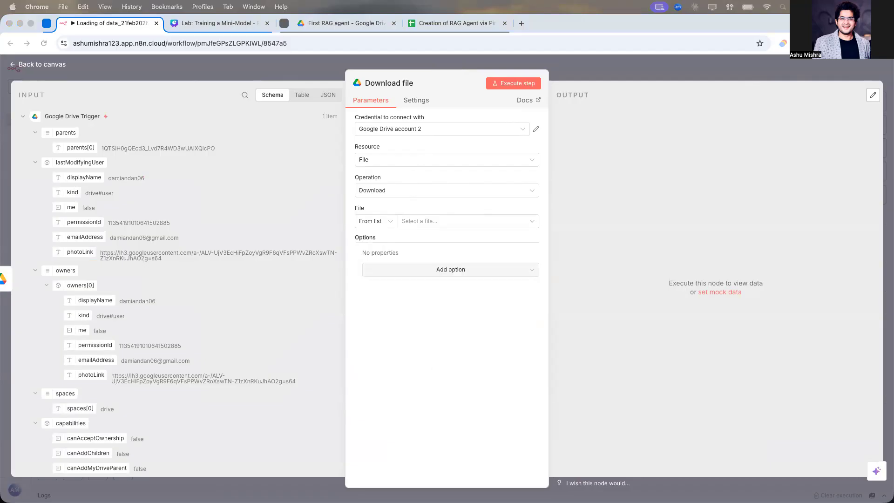
{"action": "scroll", "coordinate": [193, 182], "scroll_direction": "down", "scroll_amount": 2}
{"action": "scroll", "coordinate": [193, 183], "scroll_direction": "up", "scroll_amount": 2}
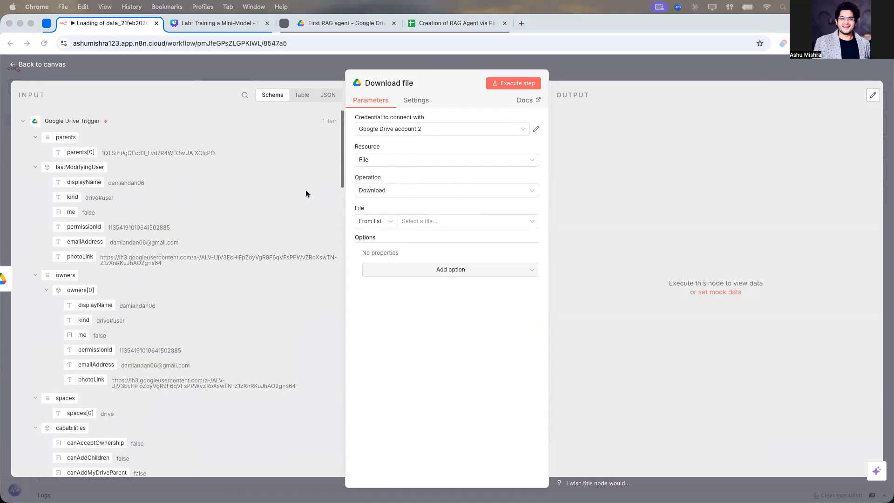
{"action": "left_click", "coordinate": [410, 221]}
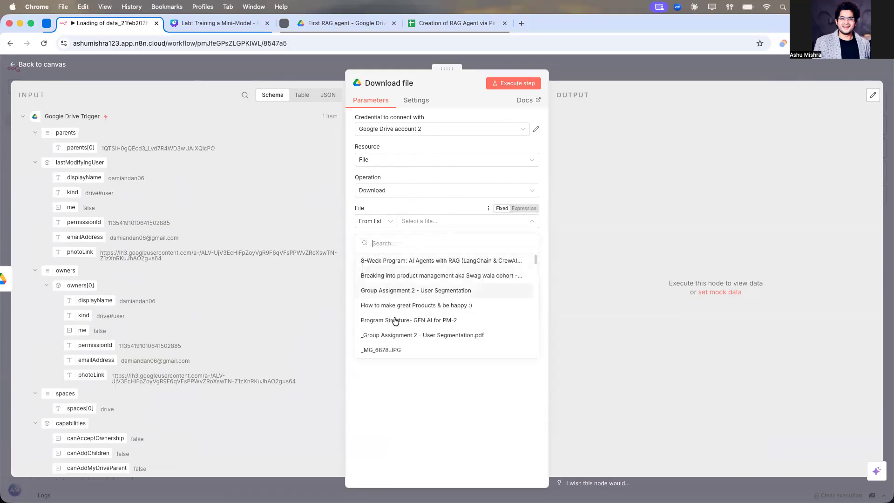
{"action": "scroll", "coordinate": [394, 319], "scroll_direction": "down", "scroll_amount": 3}
{"action": "scroll", "coordinate": [395, 319], "scroll_direction": "up", "scroll_amount": 3}
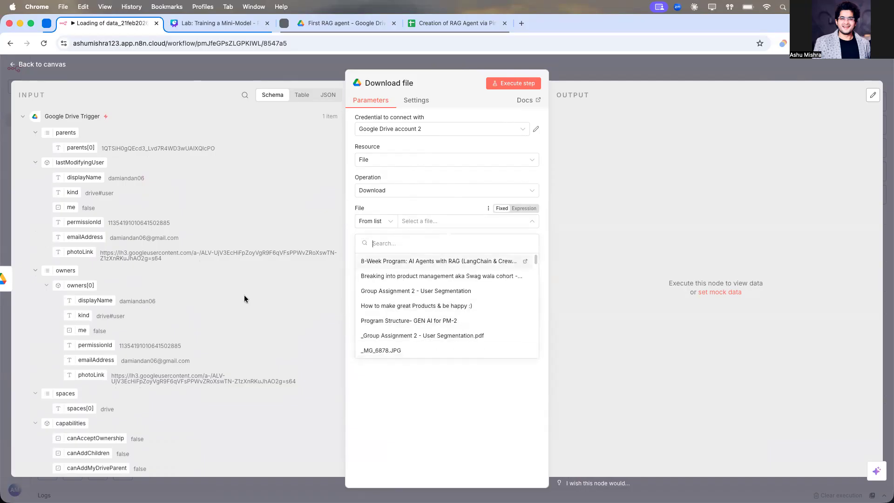
{"action": "left_click", "coordinate": [148, 180]}
{"action": "scroll", "coordinate": [110, 200], "scroll_direction": "down", "scroll_amount": 10}
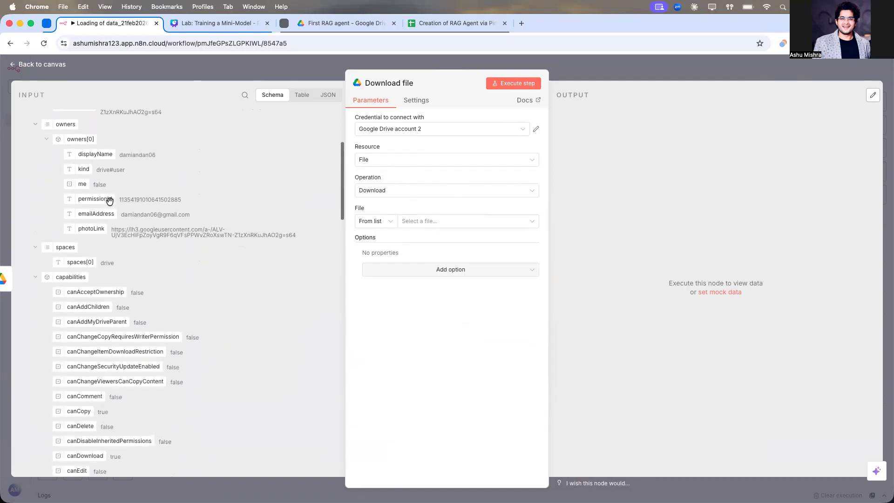
{"action": "scroll", "coordinate": [109, 201], "scroll_direction": "down", "scroll_amount": 10}
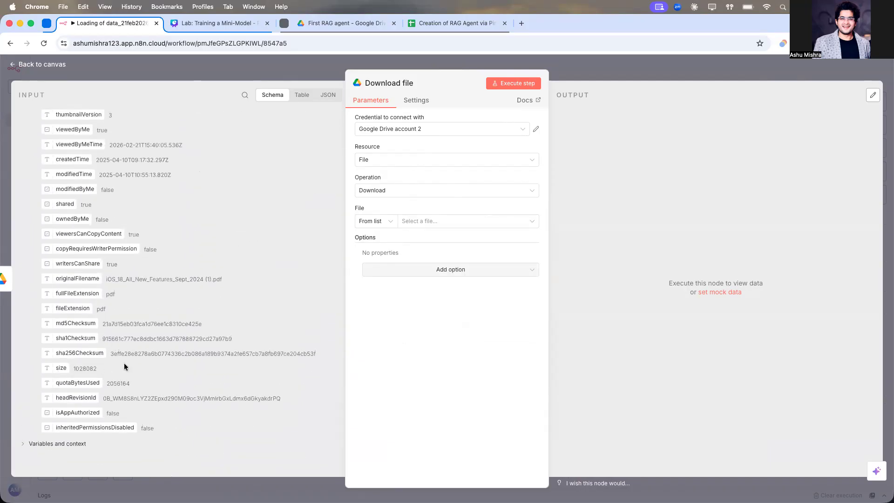
{"action": "left_click", "coordinate": [51, 443]}
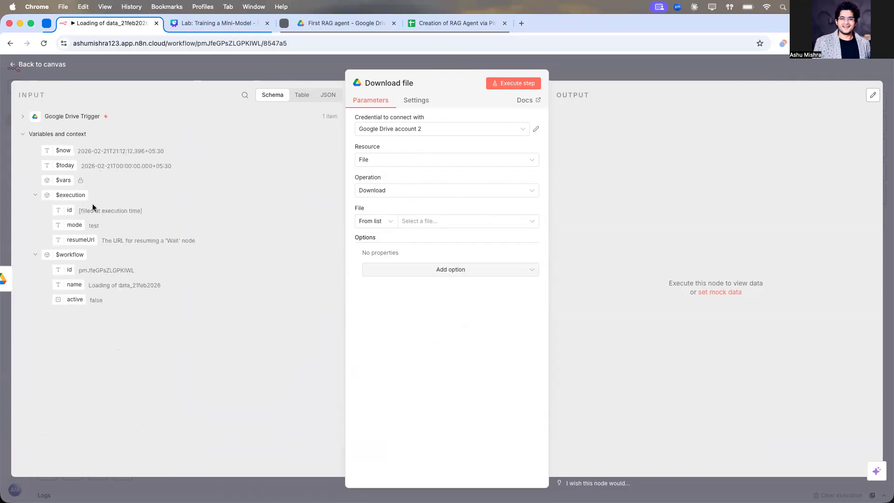
Step: Map the workflow ID variable into the File field and execute the step
{"action": "left_click_drag", "start_coordinate": [64, 269], "coordinate": [457, 222]}
{"action": "left_click", "coordinate": [449, 331]}
{"action": "left_click", "coordinate": [516, 84]}
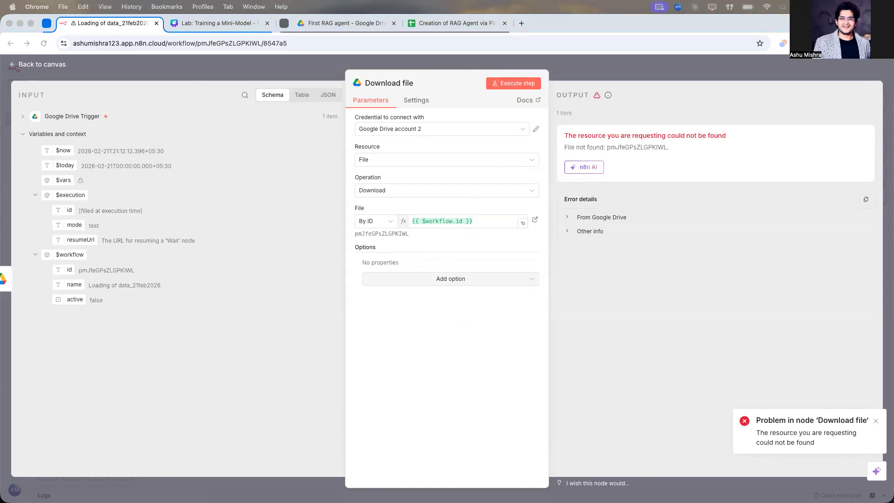
Step: Replace the File ID expression with {{ $json.id }}
{"action": "left_click", "coordinate": [493, 222]}
{"action": "key", "text": "cmd+a"}
{"action": "type", "text": "{{ $json.id }}"}
{"action": "left_click", "coordinate": [441, 312]}
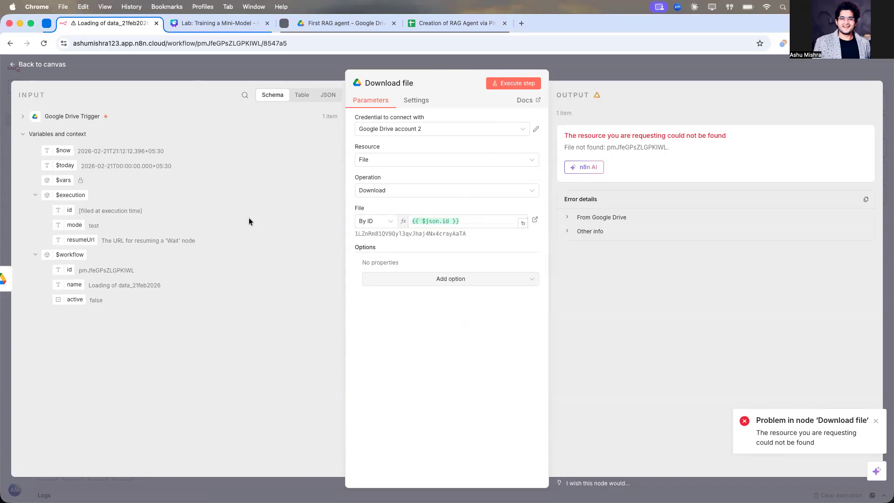
Step: Search the input fields for {{ $json.id }}, clear the search and select the resolved file ID
{"action": "left_click", "coordinate": [244, 95]}
{"action": "type", "text": "{{ $json.id }}"}
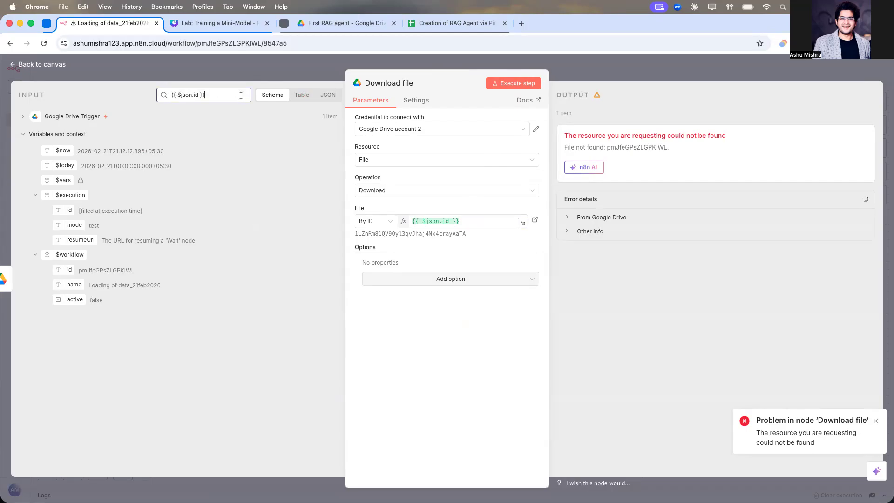
{"action": "key", "text": "cmd+a"}
{"action": "key", "text": "BackSpace"}
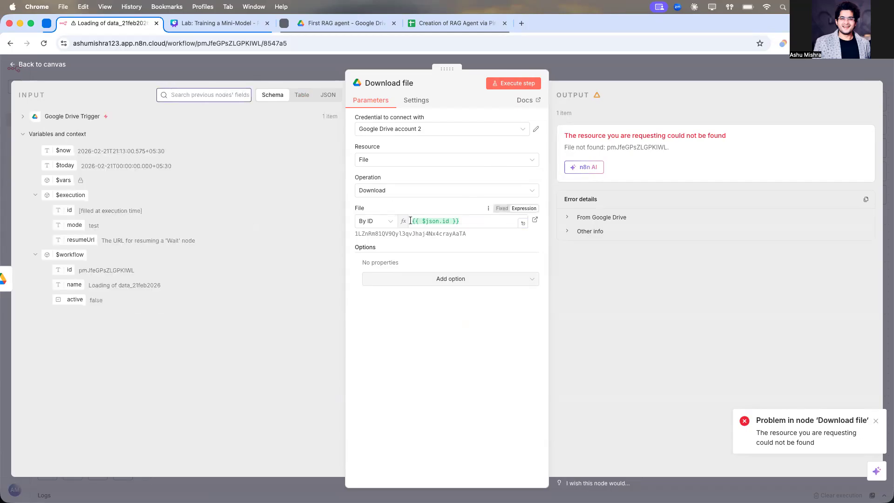
{"action": "double_click", "coordinate": [384, 233]}
{"action": "key", "text": "cmd+c"}
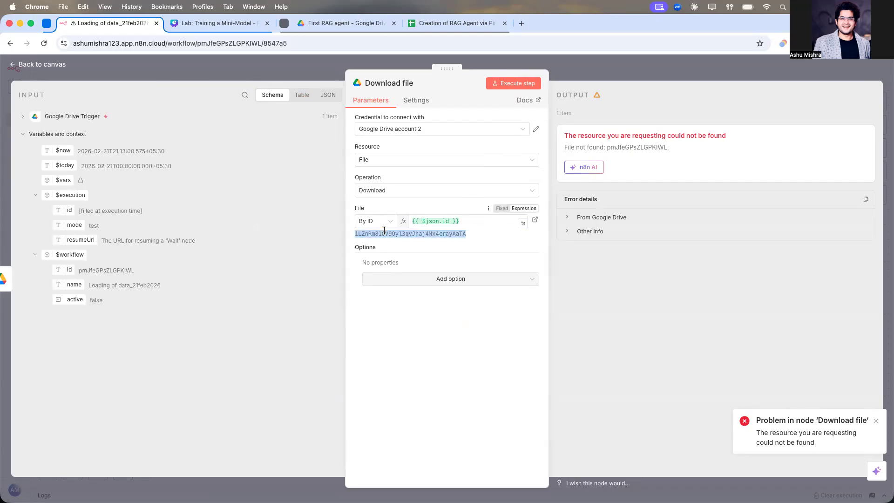
Step: Search the input for the pasted file ID, map the trigger's id field into the File field again and execute the step
{"action": "left_click", "coordinate": [245, 93]}
{"action": "key", "text": "cmd+v"}
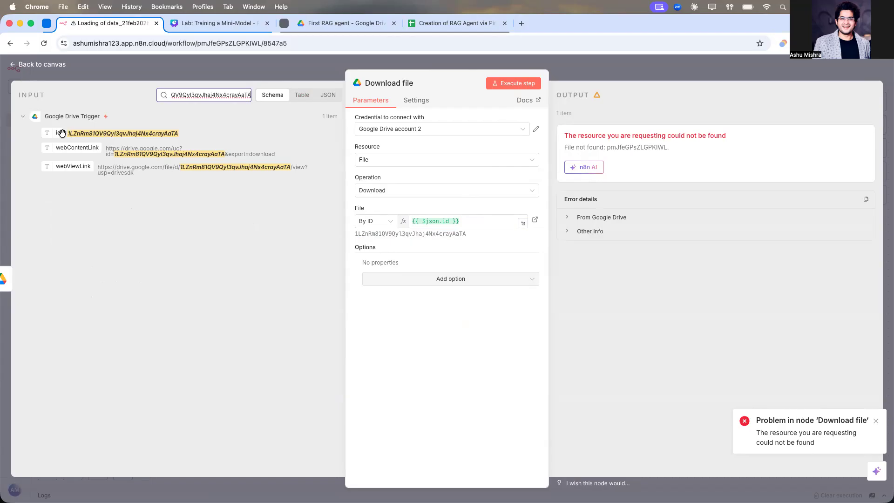
{"action": "left_click", "coordinate": [470, 223]}
{"action": "key", "text": "super+a"}
{"action": "key", "text": "BackSpace"}
{"action": "left_click_drag", "start_coordinate": [57, 133], "coordinate": [454, 223]}
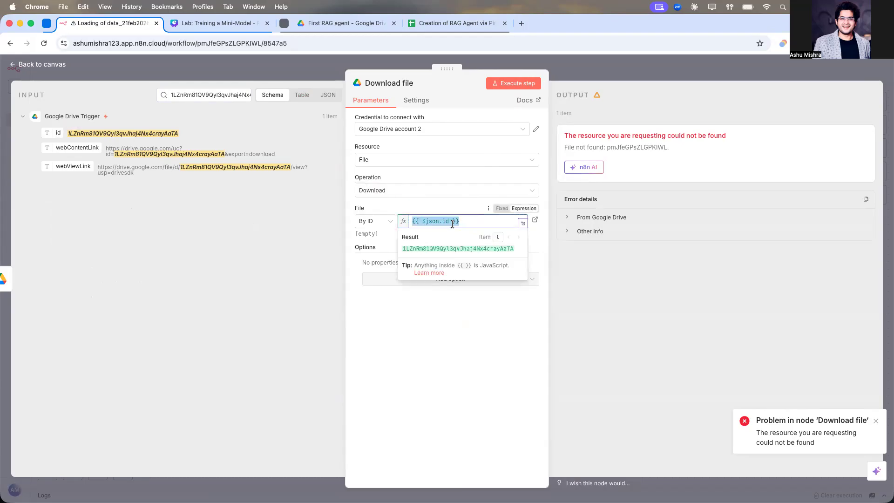
{"action": "left_click", "coordinate": [441, 329]}
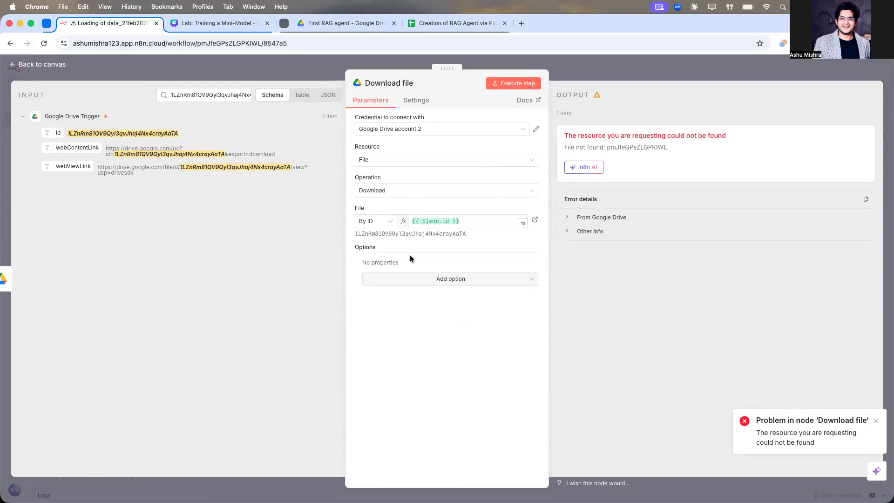
{"action": "left_click", "coordinate": [505, 85]}
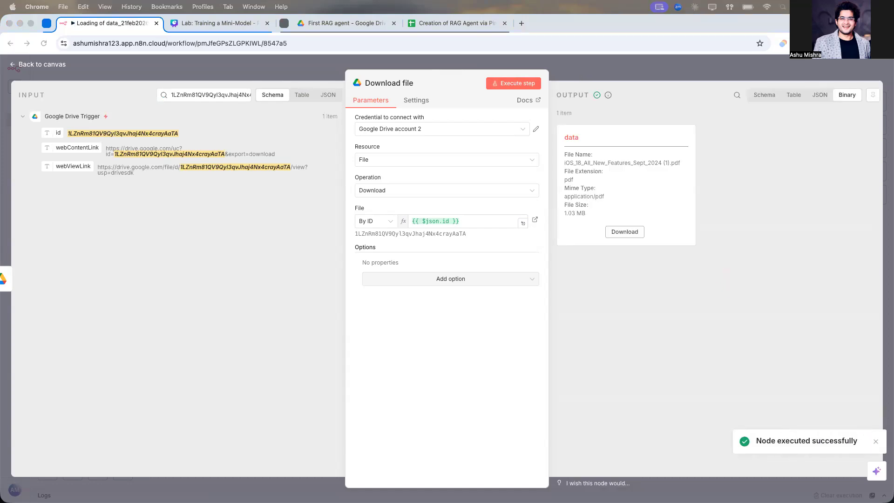
Step: Add a Pinecone Vector Store node with the Add documents to vector store action after Download file
{"action": "left_click", "coordinate": [639, 68]}
{"action": "left_click", "coordinate": [628, 68]}
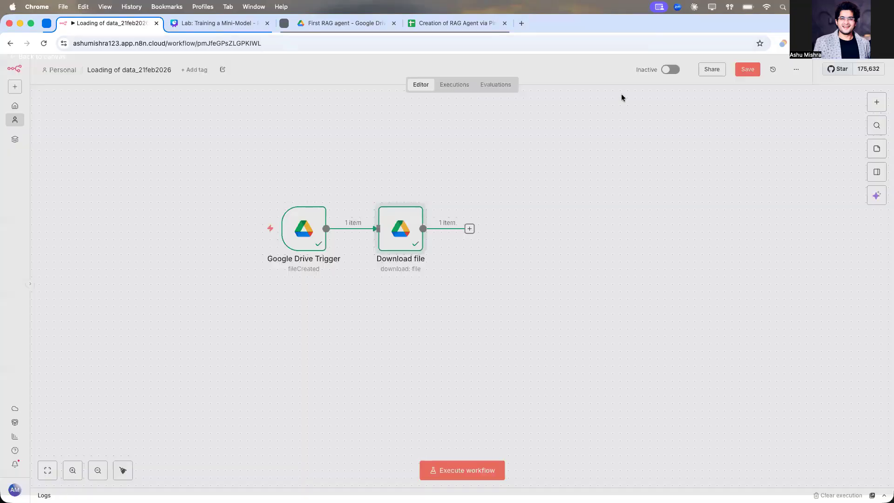
{"action": "scroll", "coordinate": [543, 214], "scroll_direction": "right", "scroll_amount": 1}
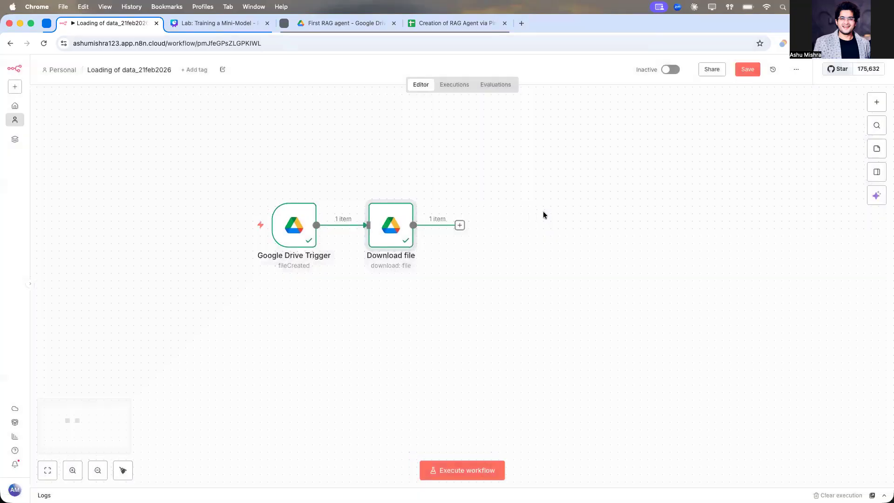
{"action": "left_click", "coordinate": [459, 224]}
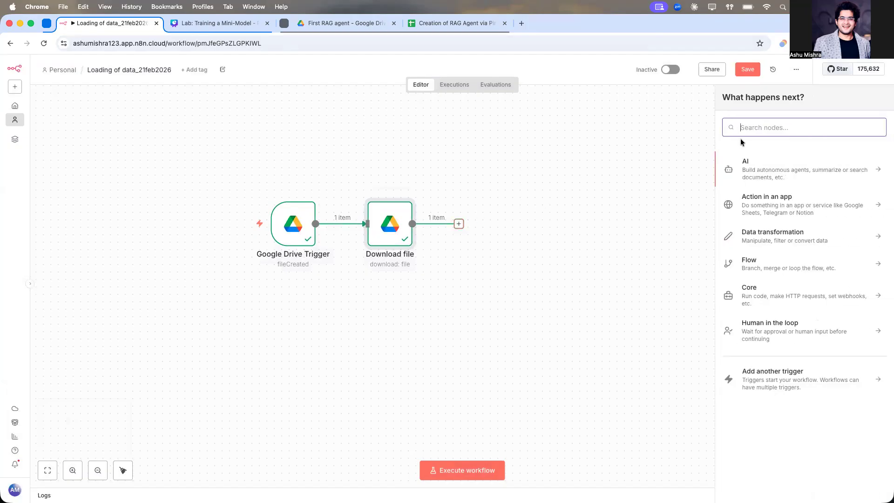
{"action": "type", "text": "pine"}
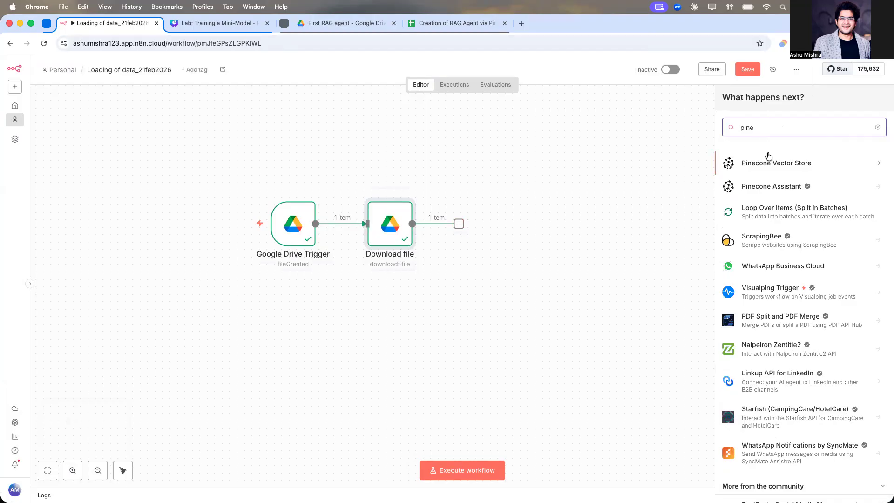
{"action": "left_click", "coordinate": [768, 158]}
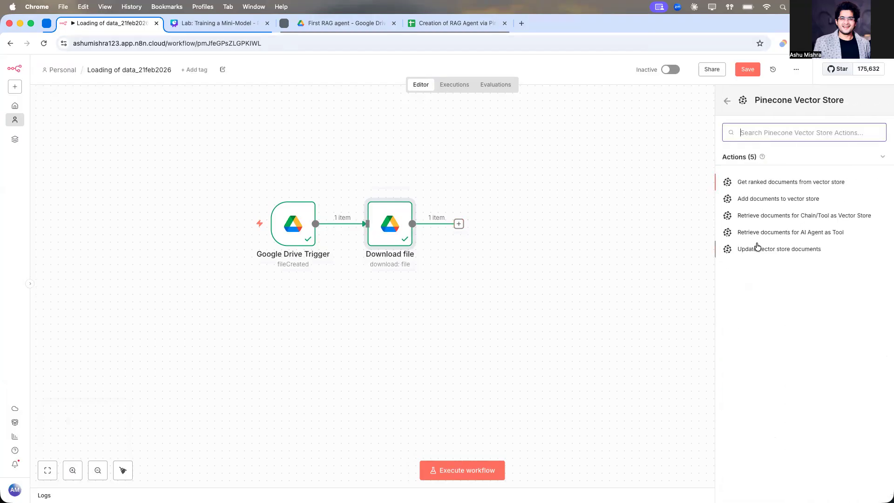
{"action": "left_click", "coordinate": [759, 201]}
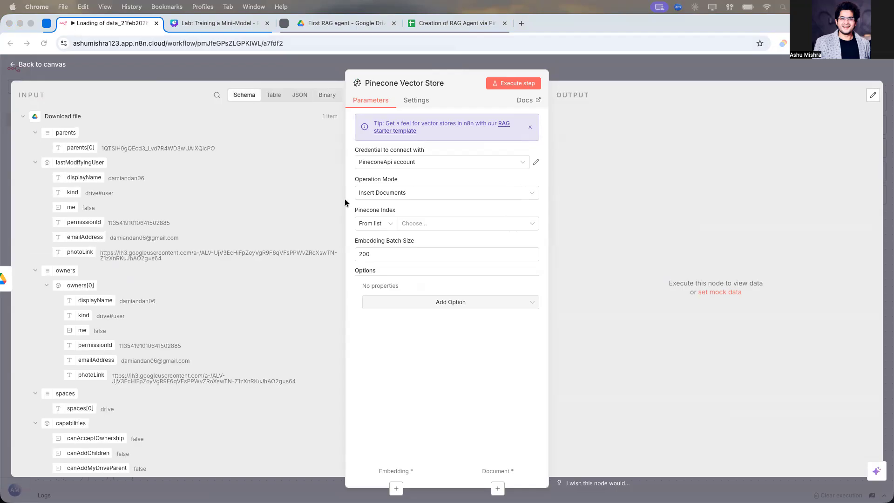
Step: Open pinecone.io in a new browser tab and log in to the Pinecone console
{"action": "left_click", "coordinate": [522, 23]}
{"action": "type", "text": "pi"}
{"action": "key", "text": "Return"}
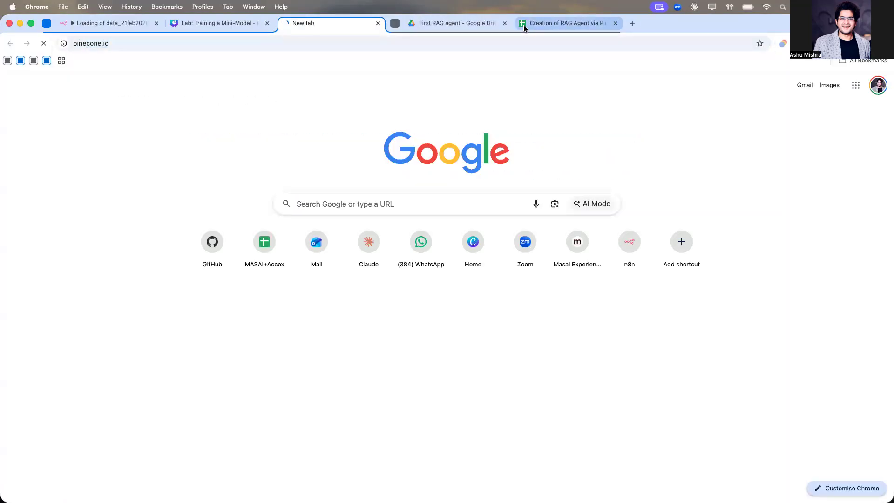
{"action": "scroll", "coordinate": [448, 211], "scroll_direction": "down", "scroll_amount": 15}
{"action": "scroll", "coordinate": [599, 107], "scroll_direction": "up", "scroll_amount": 20}
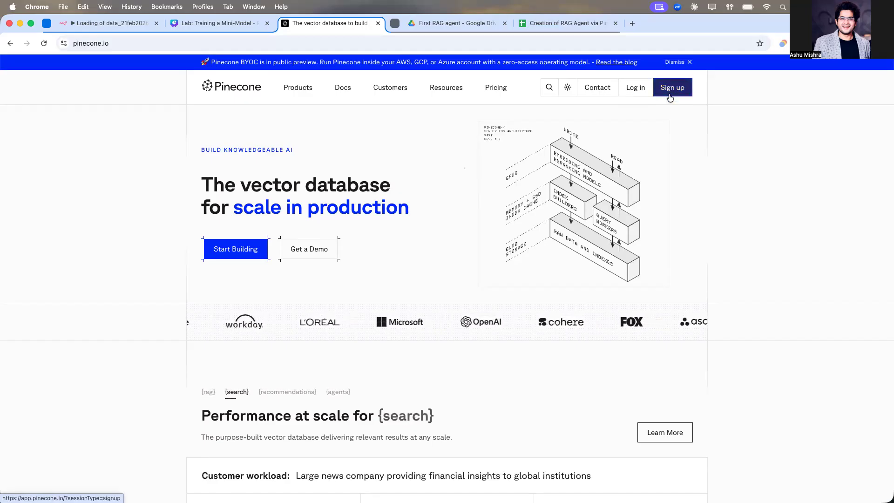
{"action": "left_click", "coordinate": [645, 88]}
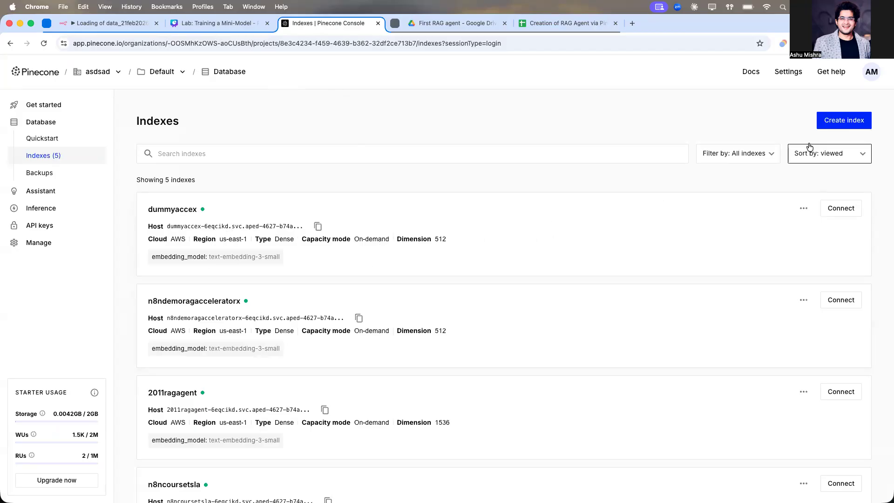
Step: Start creating a new Pinecone index named dummyindexforrag
{"action": "left_click", "coordinate": [833, 120]}
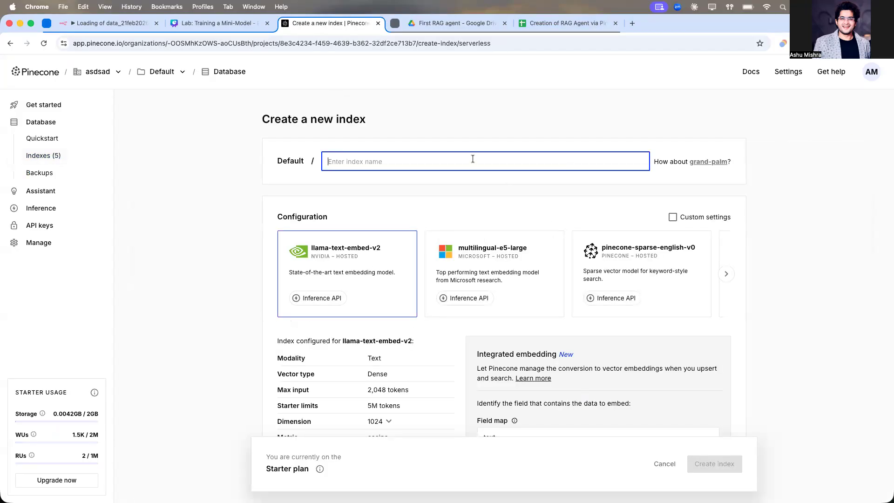
{"action": "type", "text": "D"}
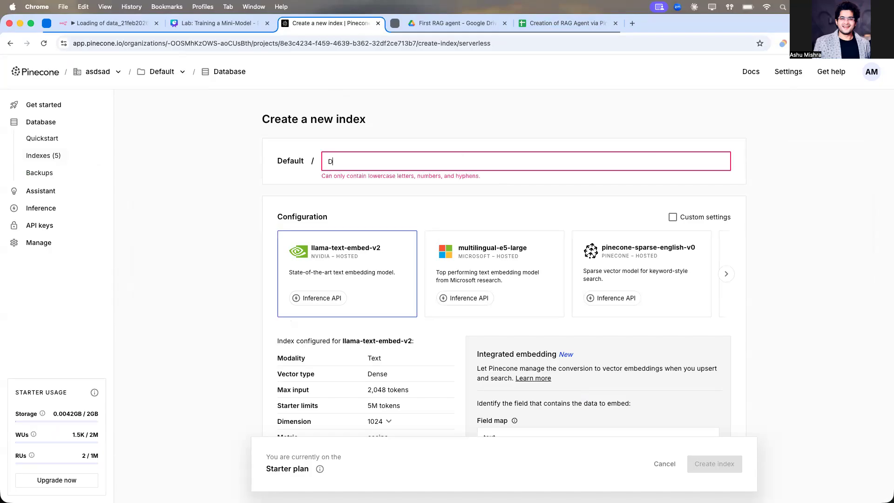
{"action": "type", "text": "ummy"}
{"action": "key", "text": "super+a"}
{"action": "key", "text": "BackSpace"}
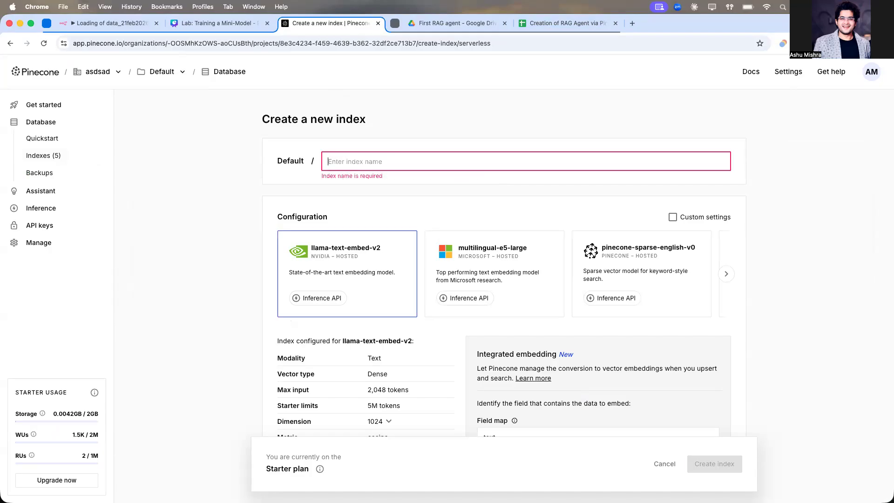
{"action": "type", "text": "dummyindex"}
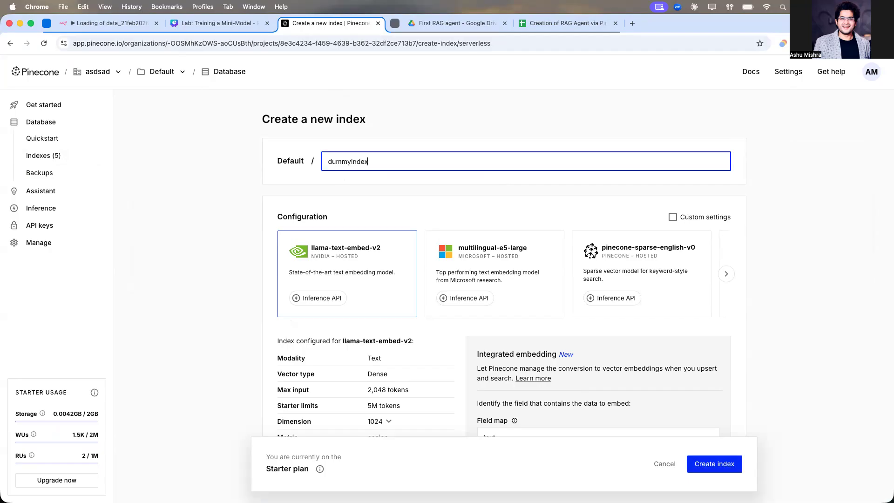
{"action": "type", "text": "for"}
{"action": "key", "text": "BackSpace"}
{"action": "type", "text": "rRAG"}
{"action": "scroll", "coordinate": [414, 225], "scroll_direction": "down", "scroll_amount": 1}
{"action": "key", "text": "BackSpace"}
{"action": "key", "text": "BackSpace"}
{"action": "key", "text": "BackSpace"}
{"action": "type", "text": "rag"}
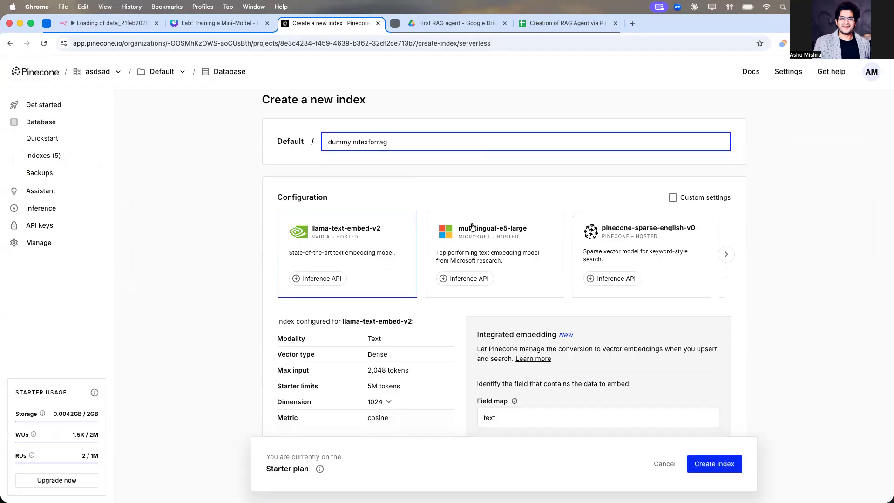
Step: Choose the text-embedding-3-small configuration with 512 dimensions for the new index
{"action": "scroll", "coordinate": [472, 227], "scroll_direction": "right", "scroll_amount": 10}
{"action": "left_click", "coordinate": [518, 255]}
{"action": "scroll", "coordinate": [484, 264], "scroll_direction": "down", "scroll_amount": 2}
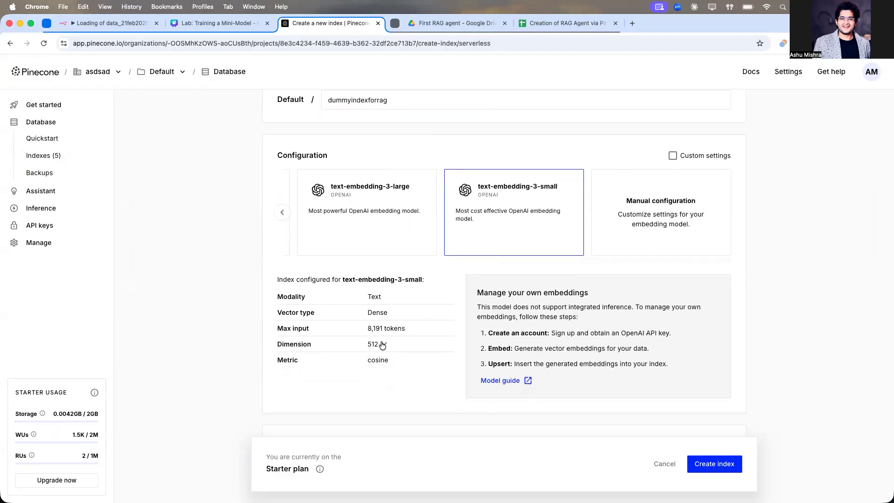
{"action": "left_click", "coordinate": [378, 344]}
{"action": "left_click", "coordinate": [381, 377]}
Step: Review the index form's capacity mode, cloud provider, region and deletion protection settings
{"action": "scroll", "coordinate": [326, 394], "scroll_direction": "down", "scroll_amount": 2}
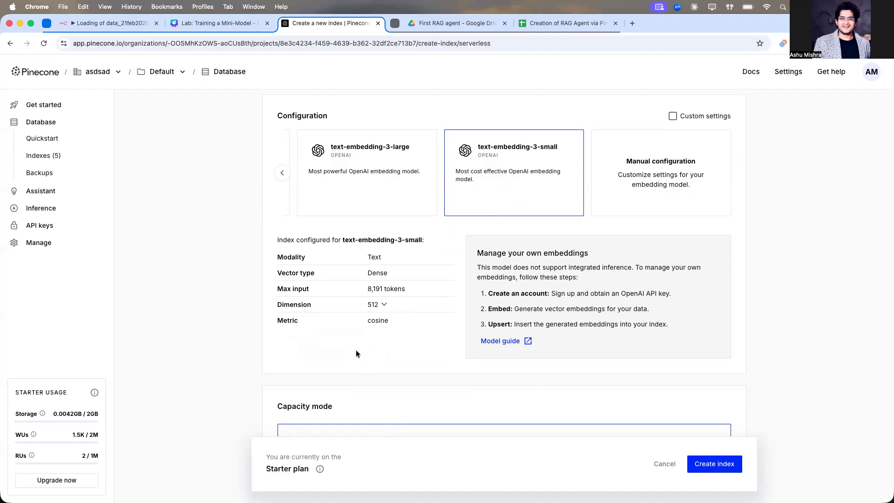
{"action": "scroll", "coordinate": [356, 353], "scroll_direction": "down", "scroll_amount": 2}
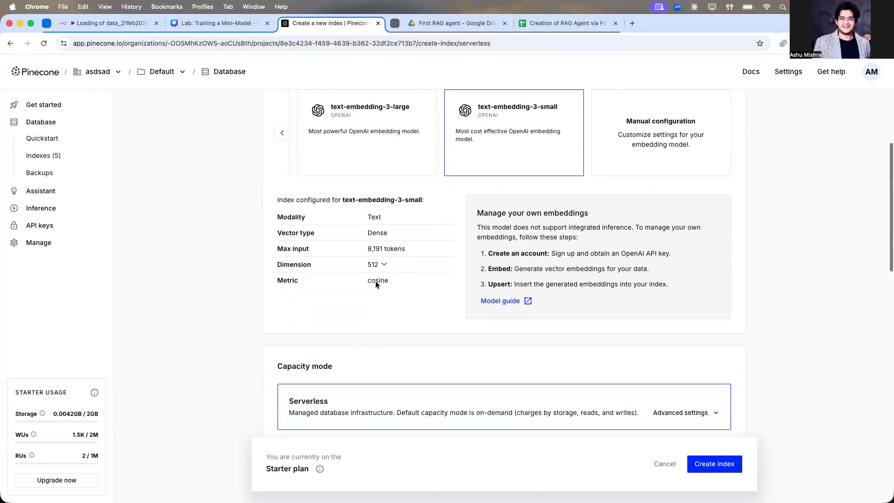
{"action": "scroll", "coordinate": [378, 266], "scroll_direction": "down", "scroll_amount": 10}
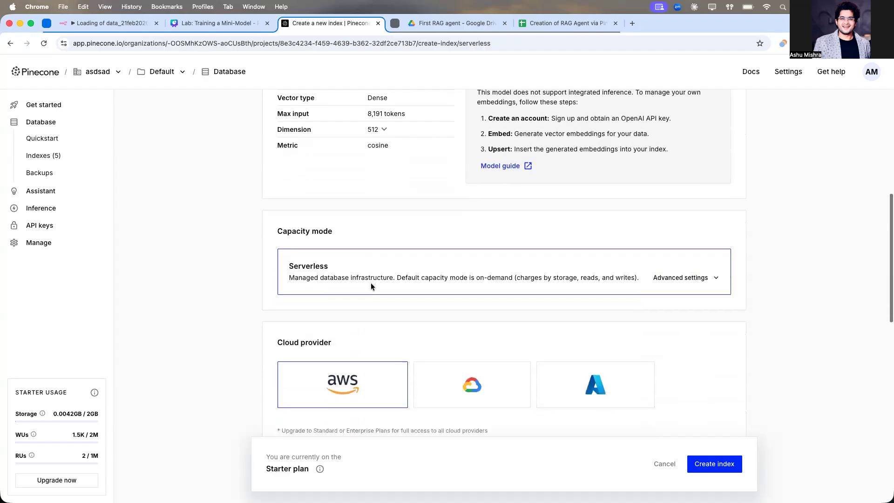
{"action": "scroll", "coordinate": [378, 210], "scroll_direction": "up", "scroll_amount": 4}
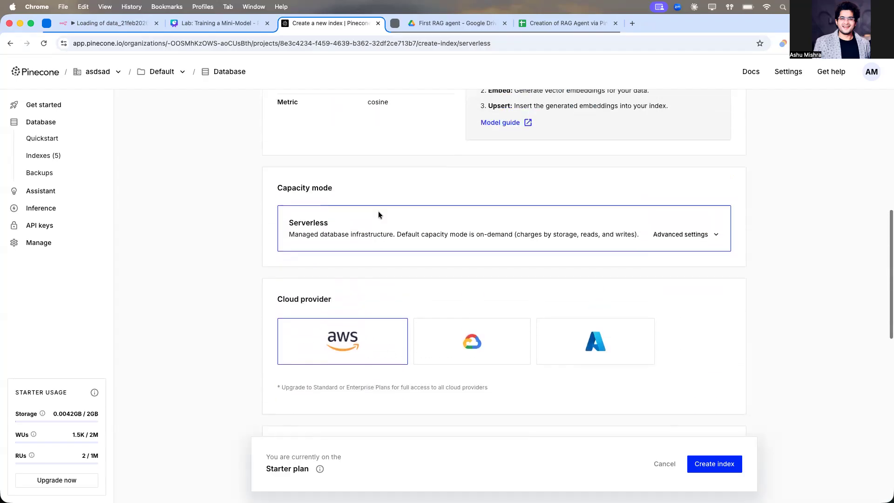
{"action": "scroll", "coordinate": [341, 188], "scroll_direction": "down", "scroll_amount": 2}
{"action": "scroll", "coordinate": [328, 244], "scroll_direction": "down", "scroll_amount": 2}
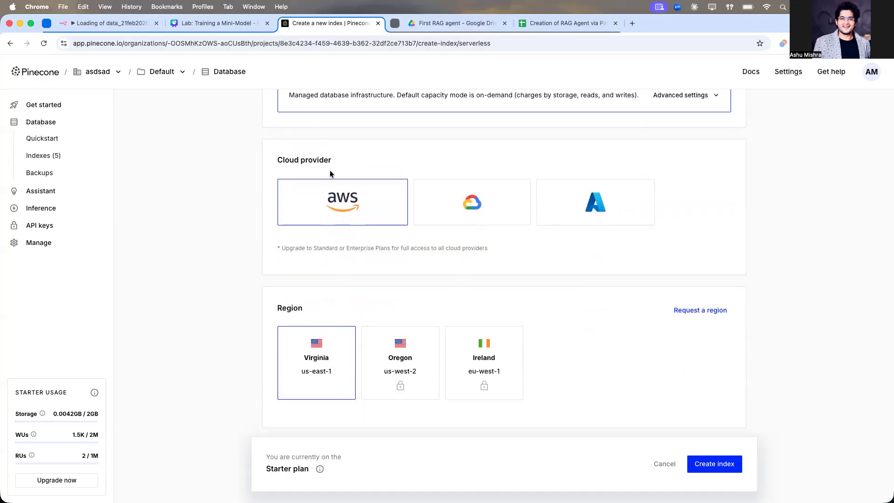
{"action": "scroll", "coordinate": [293, 250], "scroll_direction": "down", "scroll_amount": 2}
{"action": "scroll", "coordinate": [293, 251], "scroll_direction": "down", "scroll_amount": 2}
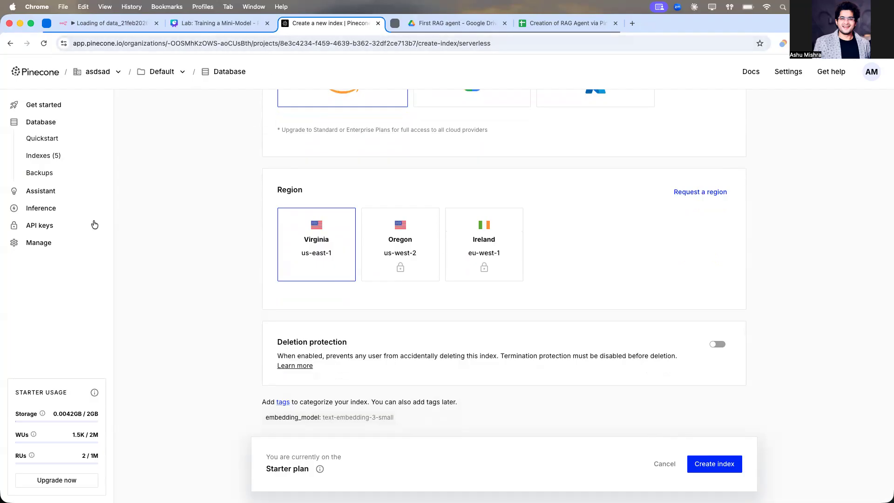
{"action": "left_click", "coordinate": [61, 231]}
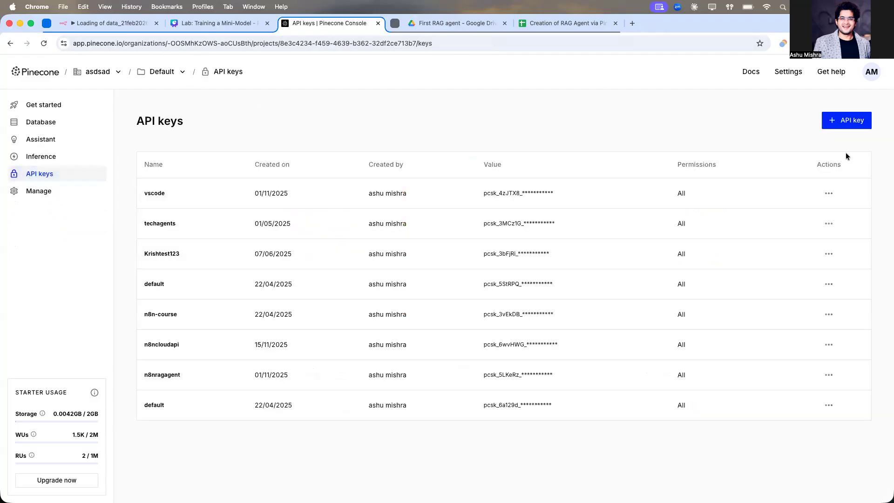
{"action": "left_click", "coordinate": [850, 122]}
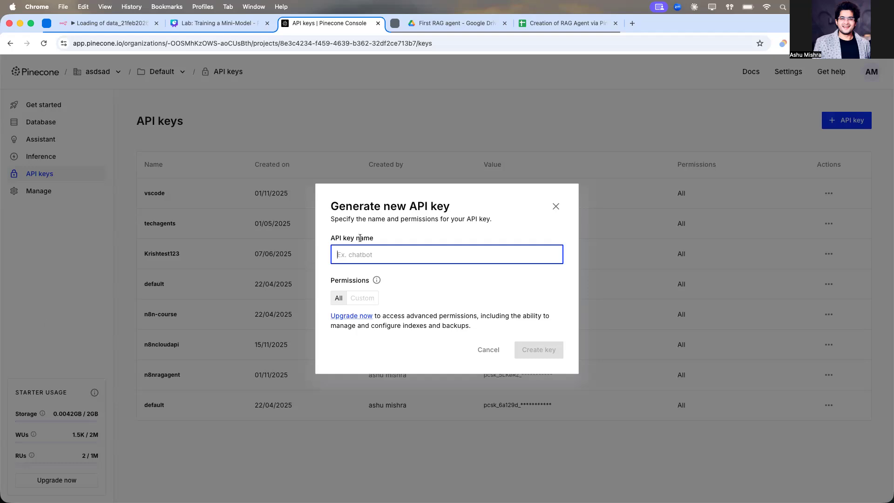
{"action": "type", "text": "dfsdf"}
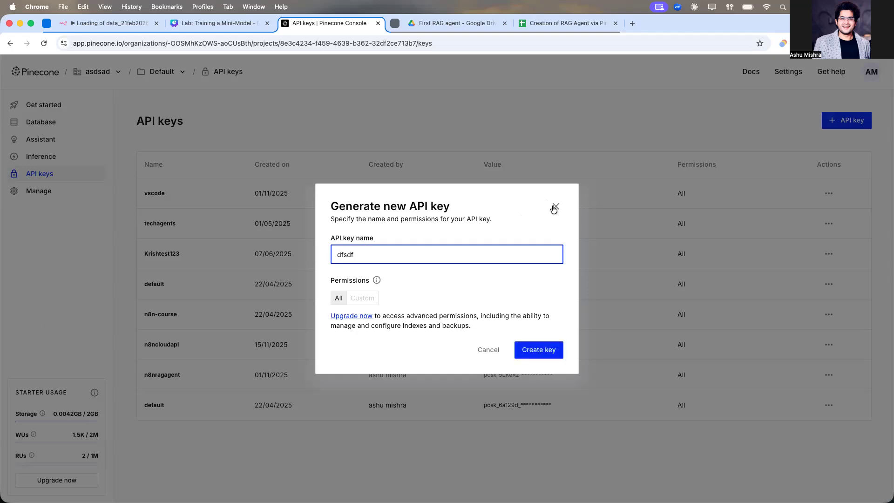
{"action": "left_click", "coordinate": [555, 206]}
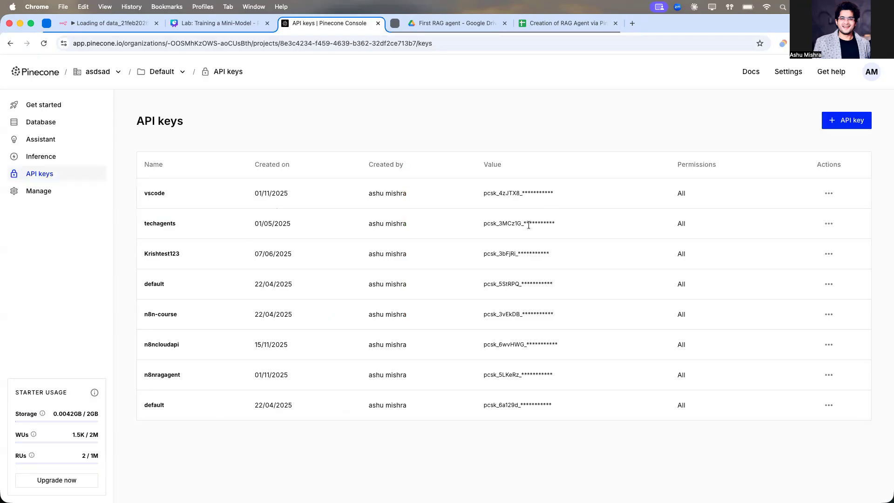
{"action": "left_click", "coordinate": [112, 24]}
{"action": "left_click", "coordinate": [399, 163]}
{"action": "left_click", "coordinate": [411, 379]}
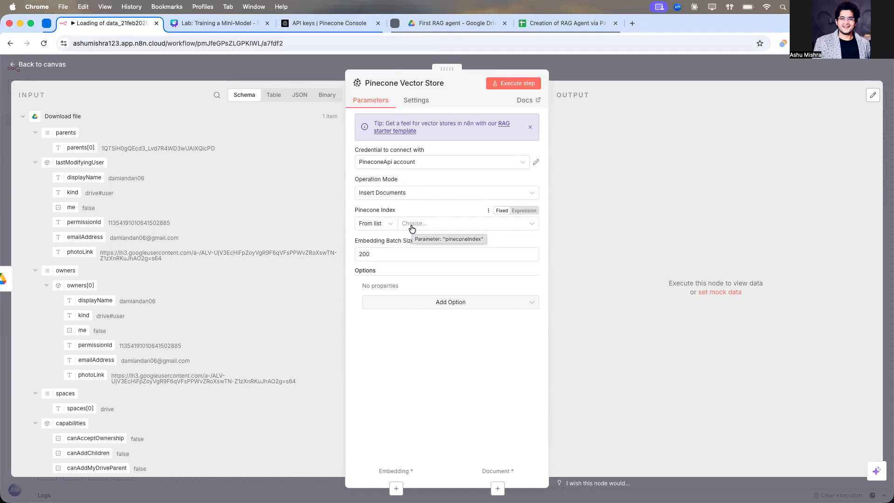
Step: Return to the Pinecone console and open the new index form from the indexes list
{"action": "left_click", "coordinate": [313, 24]}
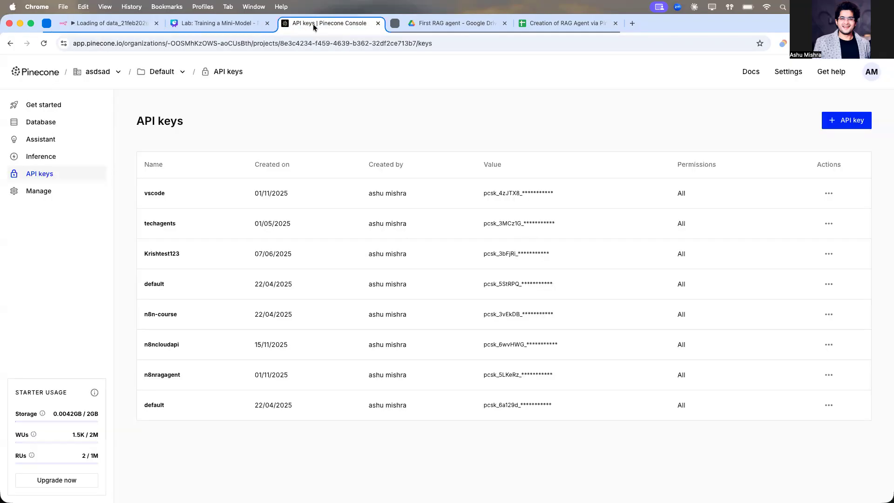
{"action": "left_click", "coordinate": [43, 71]}
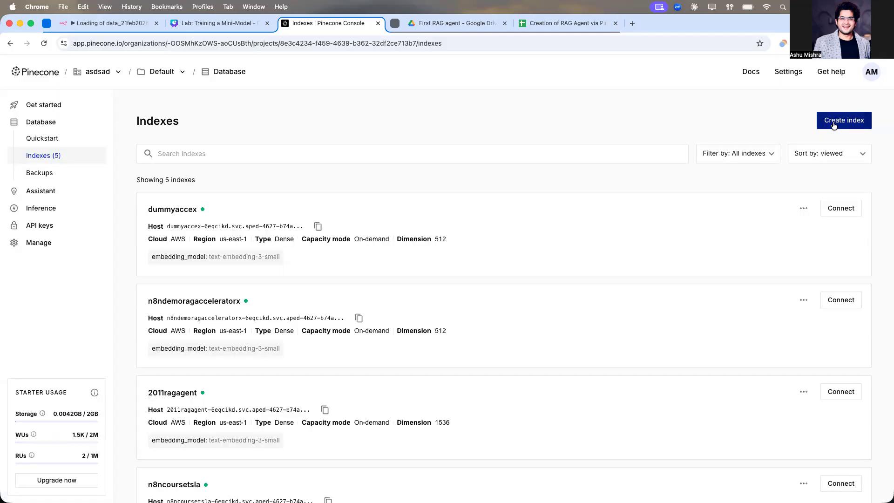
{"action": "left_click", "coordinate": [844, 120]}
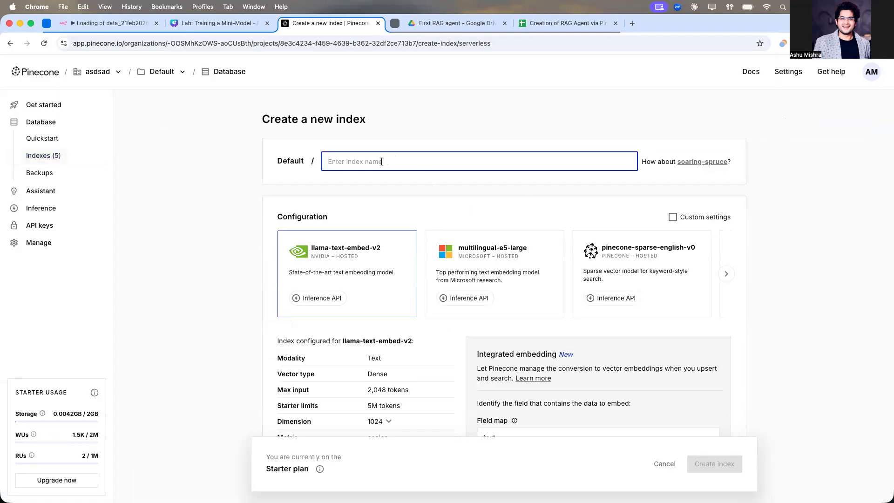
Step: Set the Pinecone Vector Store's index to dummyaccex, checking the index list in the Pinecone console, and return to the canvas
{"action": "left_click", "coordinate": [118, 26]}
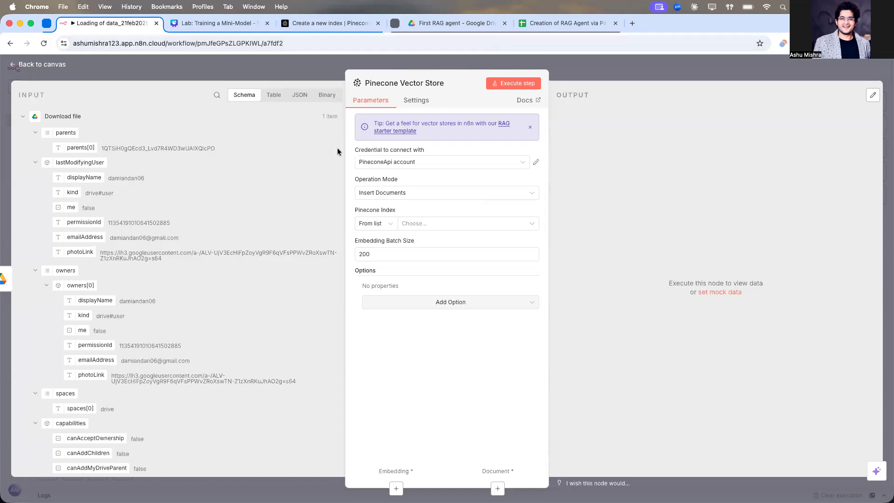
{"action": "left_click", "coordinate": [424, 226]}
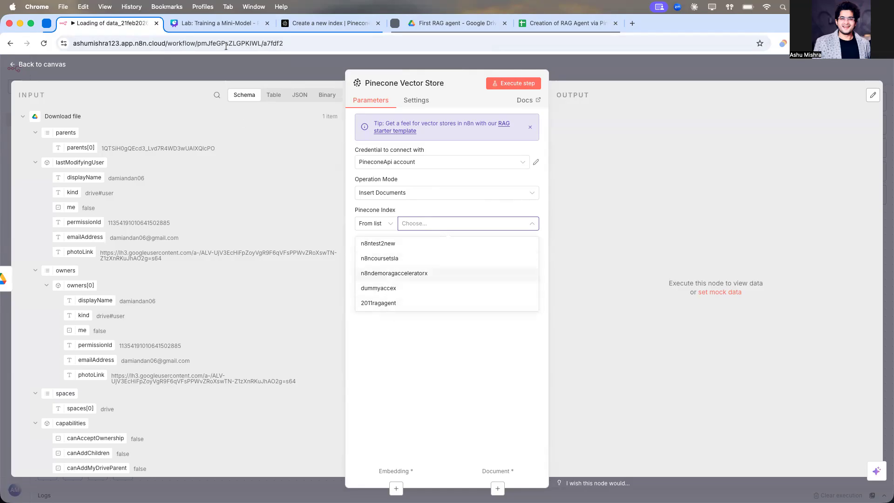
{"action": "left_click", "coordinate": [232, 23]}
{"action": "left_click", "coordinate": [326, 20]}
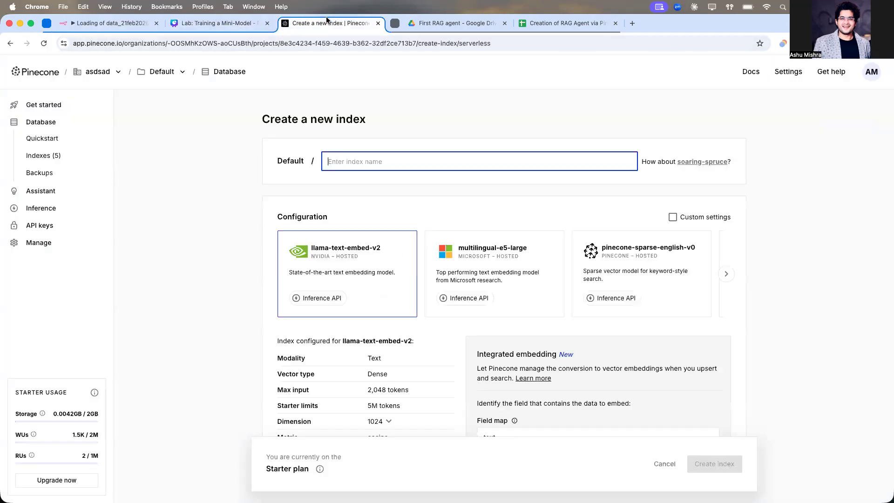
{"action": "left_click", "coordinate": [46, 157]}
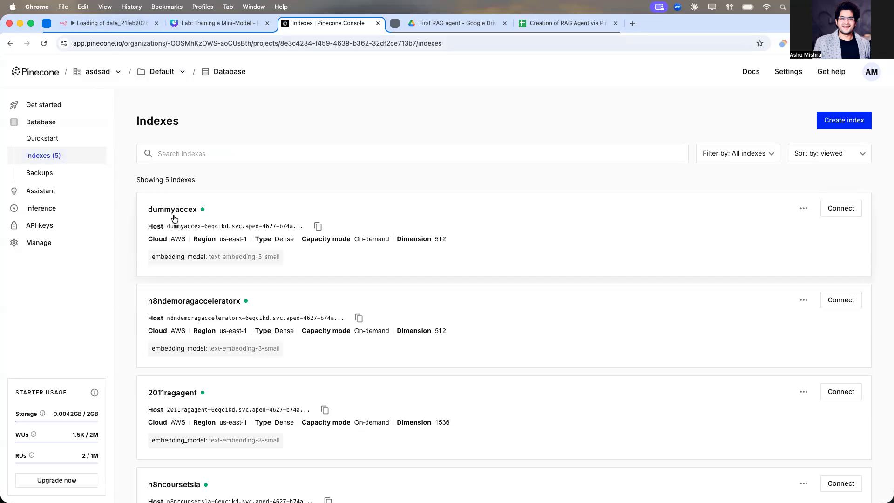
{"action": "left_click", "coordinate": [114, 24]}
{"action": "left_click", "coordinate": [442, 225]}
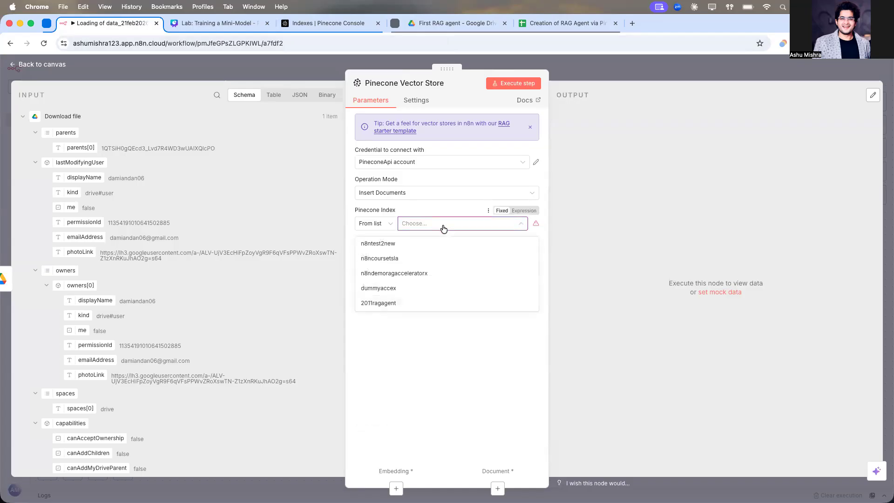
{"action": "left_click", "coordinate": [402, 289]}
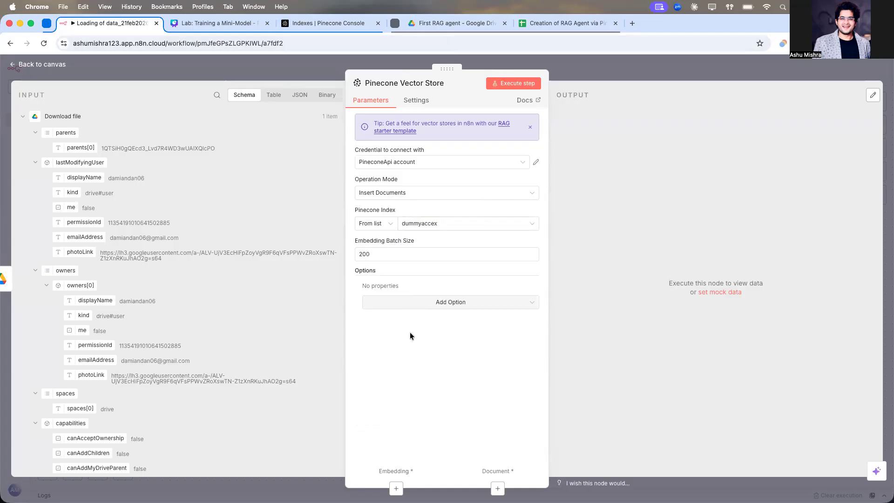
{"action": "left_click", "coordinate": [389, 255]}
{"action": "left_click", "coordinate": [424, 384]}
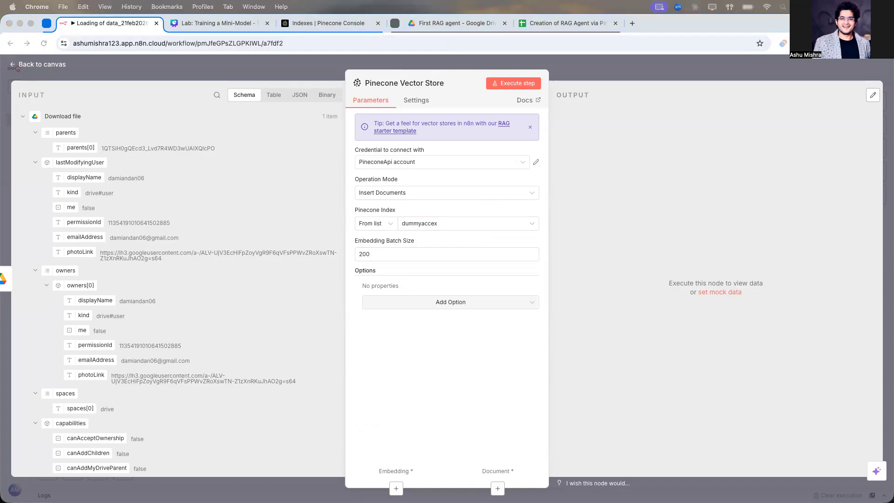
{"action": "left_click", "coordinate": [609, 64]}
{"action": "left_click", "coordinate": [610, 67]}
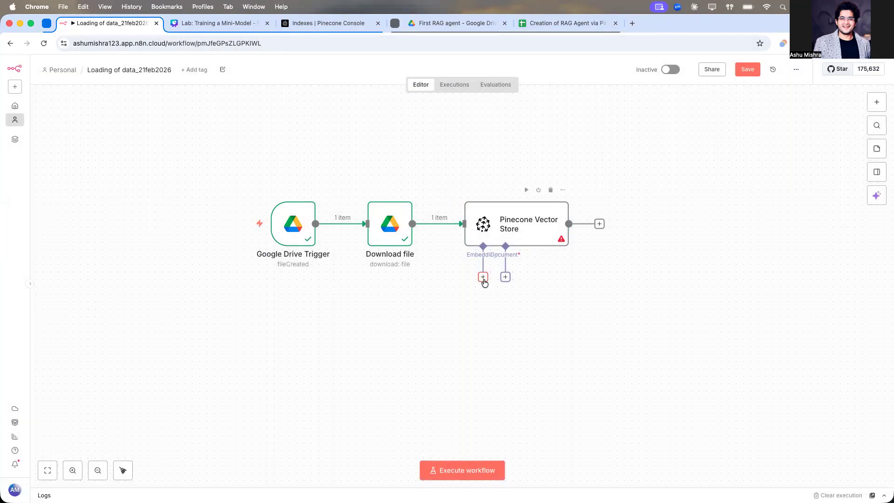
Step: Add an Embeddings OpenAI sub-node to the Pinecone Vector Store's embedding input
{"action": "scroll", "coordinate": [508, 283], "scroll_direction": "up", "scroll_amount": 2}
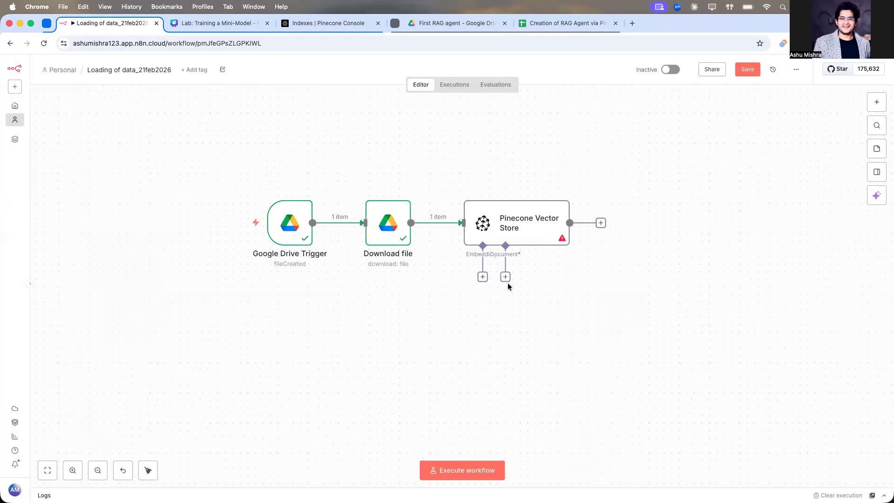
{"action": "scroll", "coordinate": [507, 281], "scroll_direction": "up", "scroll_amount": 5}
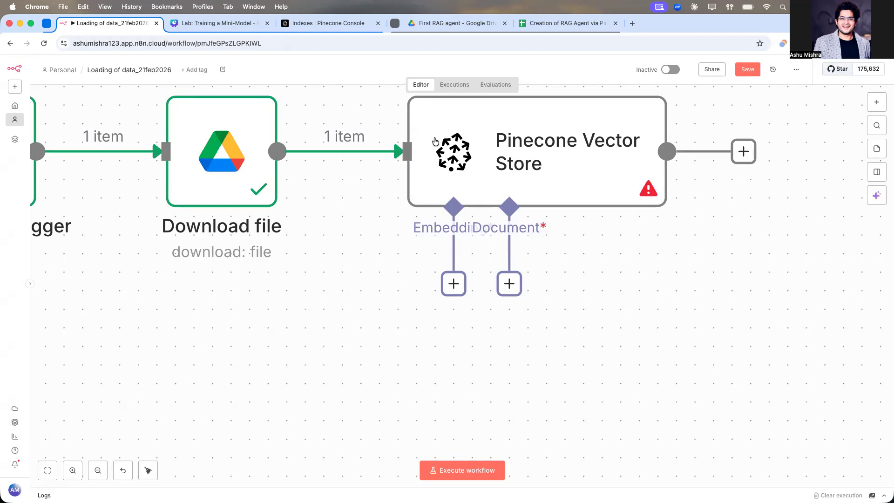
{"action": "scroll", "coordinate": [391, 213], "scroll_direction": "down", "scroll_amount": 5}
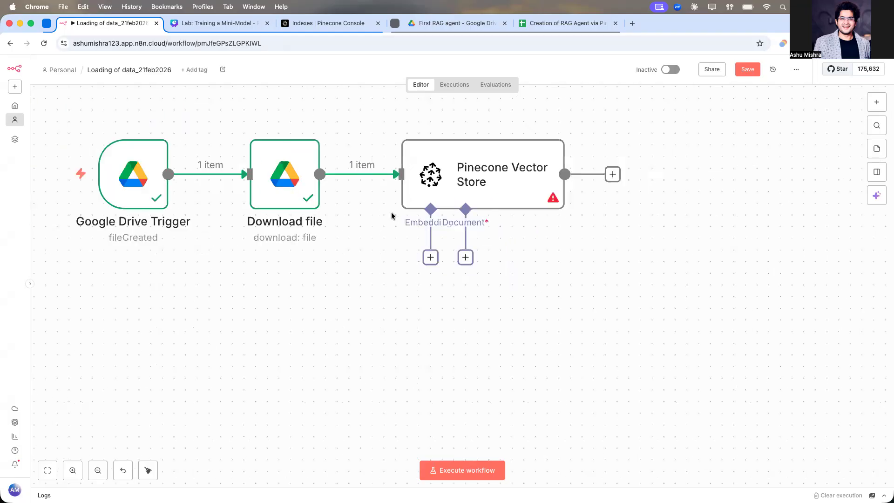
{"action": "left_click", "coordinate": [426, 262]}
{"action": "type", "text": "embe"}
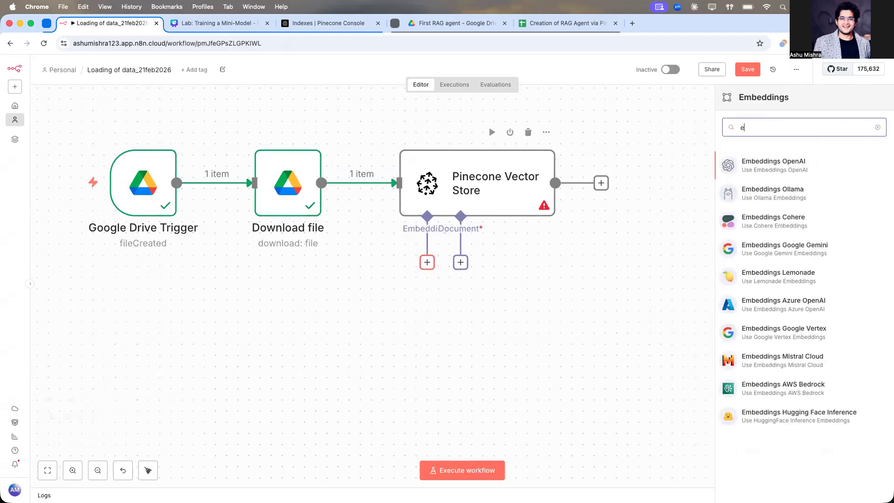
{"action": "left_click", "coordinate": [766, 165]}
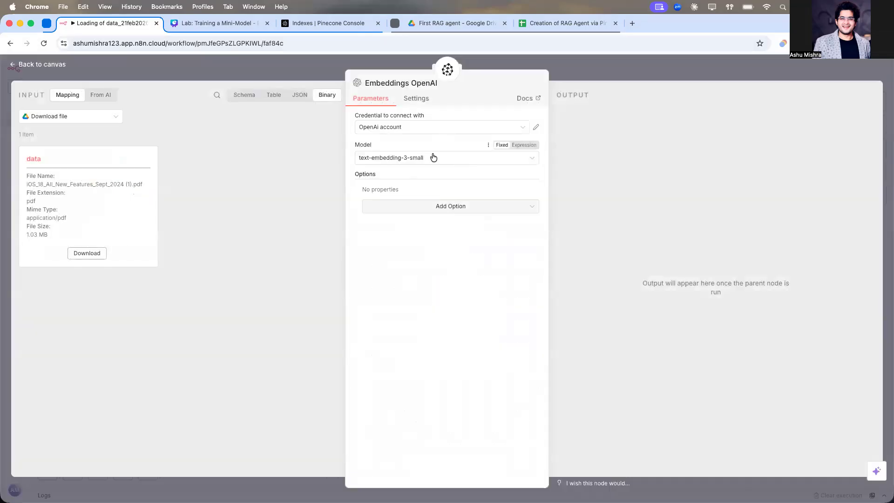
Step: Add the Dimensions option to the OpenAI embeddings and set it to 512, matching the dummyaccex index
{"action": "left_click", "coordinate": [426, 207]}
{"action": "left_click", "coordinate": [411, 238]}
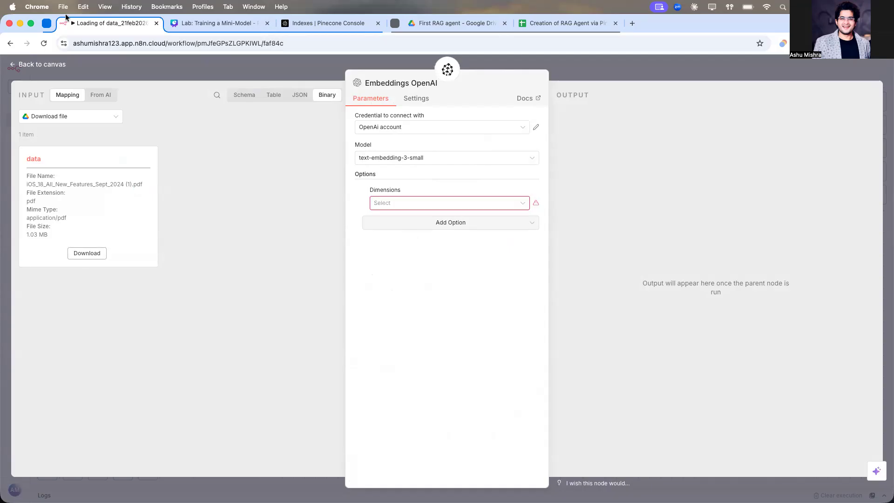
{"action": "left_click", "coordinate": [296, 22]}
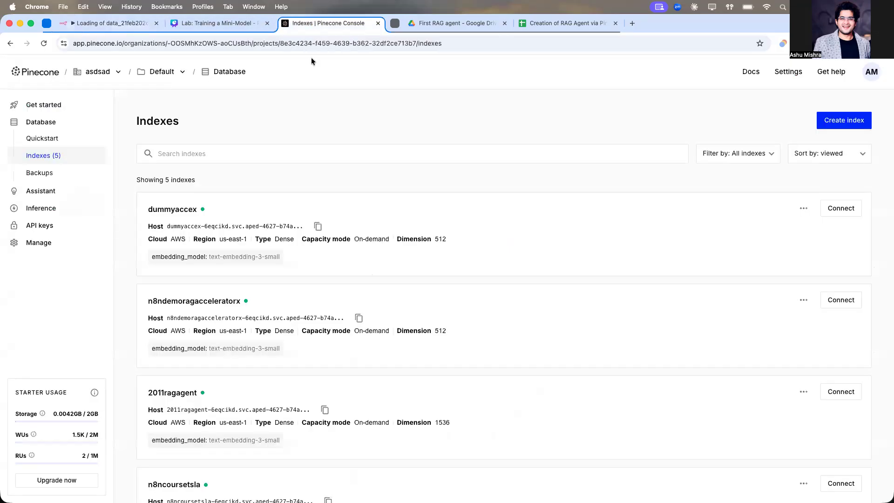
{"action": "left_click", "coordinate": [445, 244]}
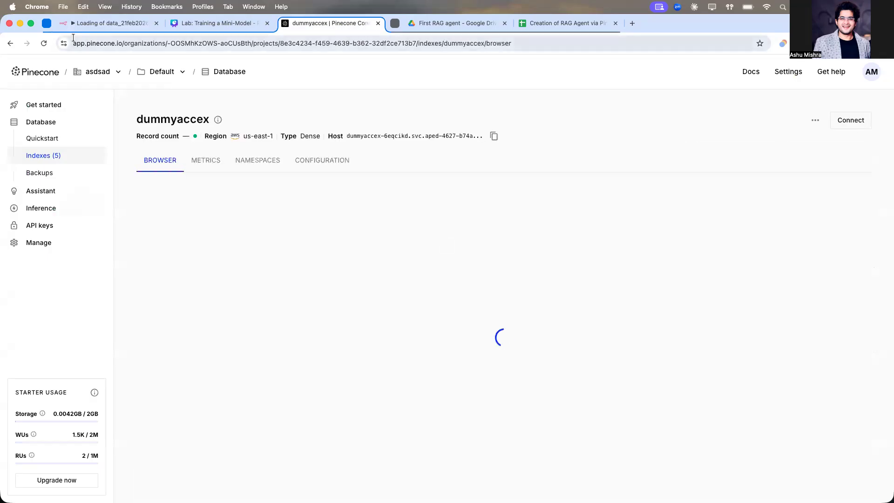
{"action": "left_click", "coordinate": [102, 21]}
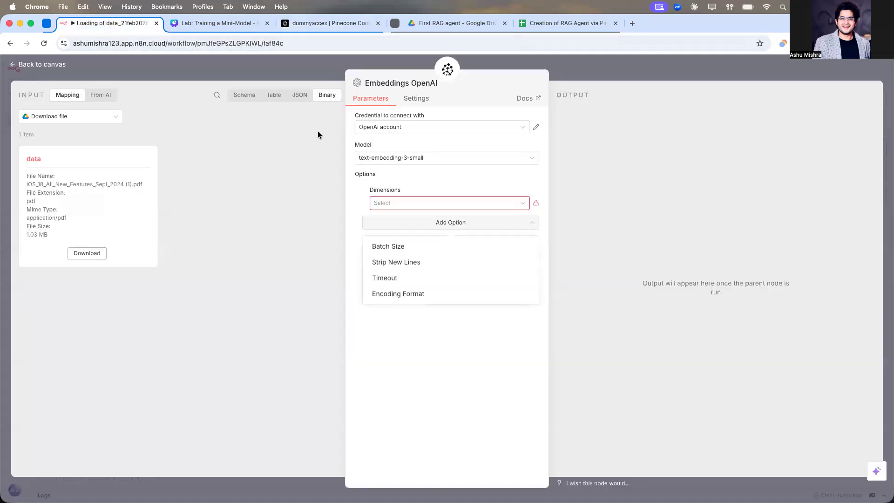
{"action": "left_click", "coordinate": [406, 204]}
{"action": "left_click", "coordinate": [396, 241]}
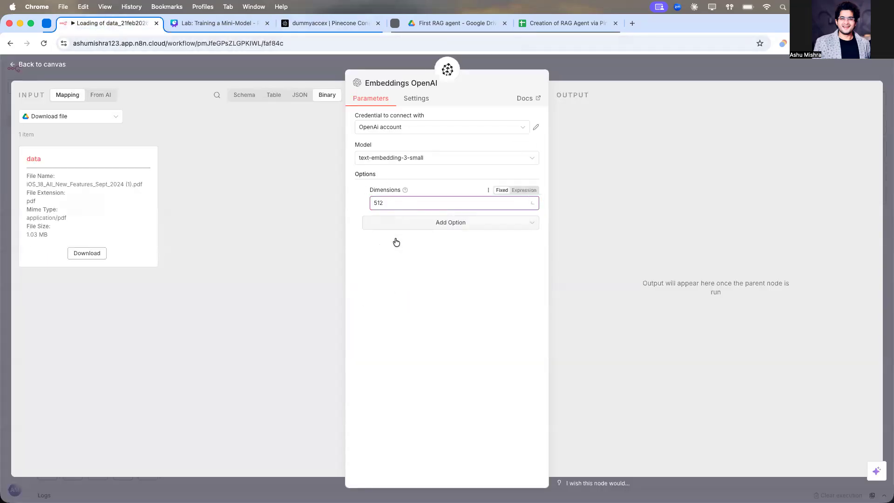
{"action": "left_click", "coordinate": [593, 70]}
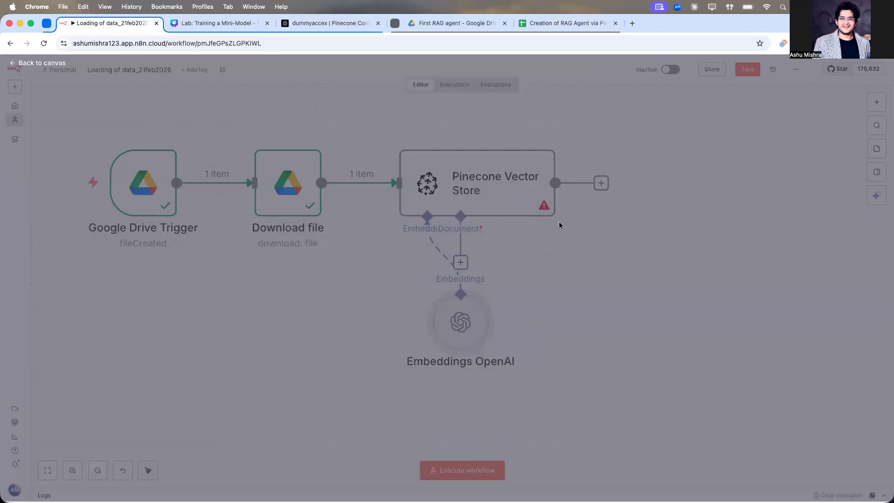
Step: Rearrange the Embeddings OpenAI node on the canvas and save the workflow
{"action": "left_click_drag", "start_coordinate": [460, 321], "coordinate": [315, 321]}
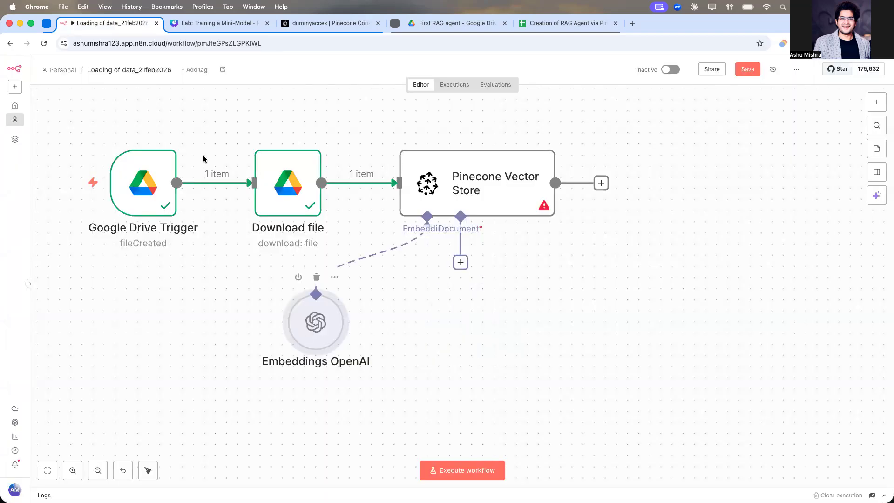
{"action": "left_click", "coordinate": [148, 470]}
{"action": "left_click", "coordinate": [747, 69]}
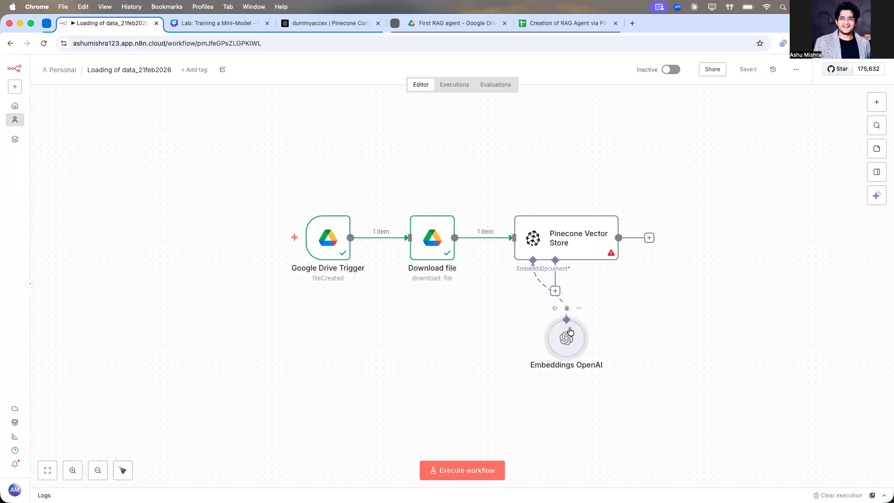
{"action": "left_click_drag", "start_coordinate": [570, 331], "coordinate": [470, 331]}
Step: Add a Default Data Loader to the vector store's Document input and set its data type to Binary
{"action": "left_click", "coordinate": [554, 290]}
{"action": "left_click", "coordinate": [749, 135]}
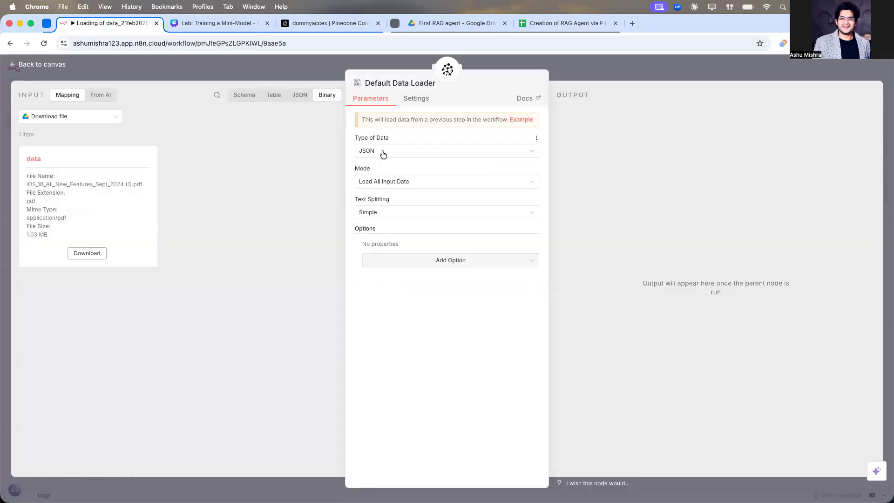
{"action": "left_click", "coordinate": [383, 151]}
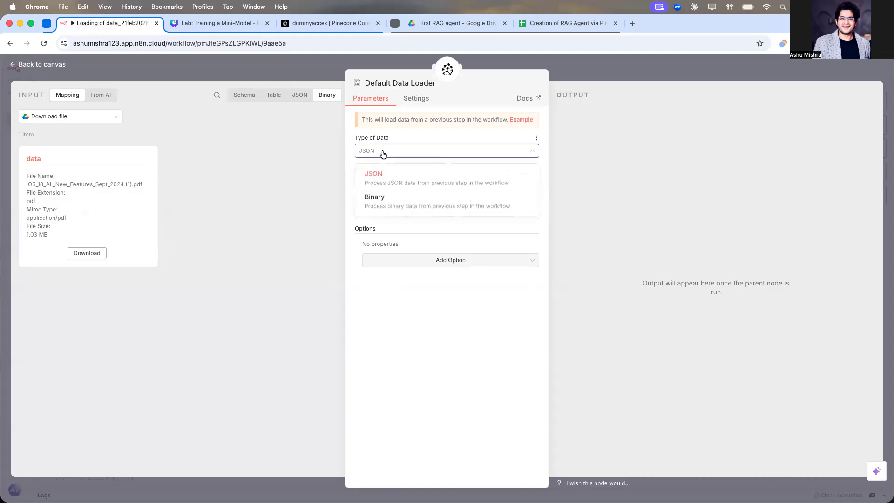
{"action": "left_click", "coordinate": [377, 200]}
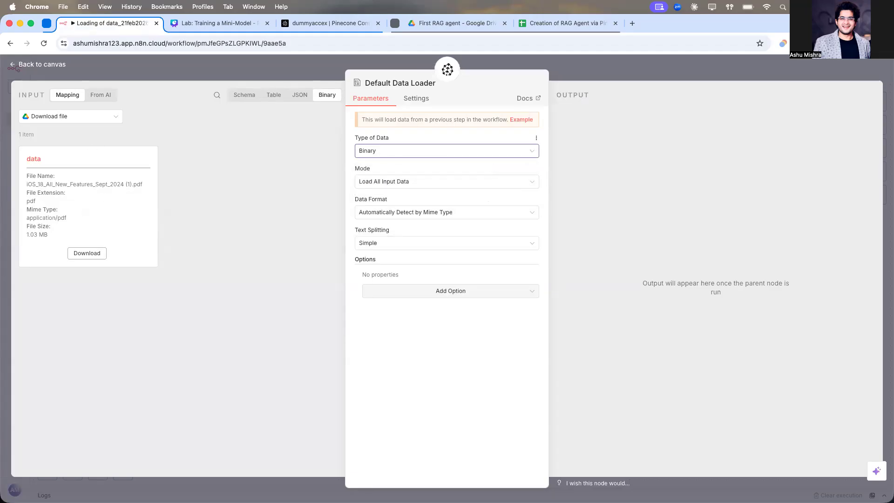
Step: Review the data loader's input schema, data type and Text Splitting options
{"action": "left_click", "coordinate": [244, 95]}
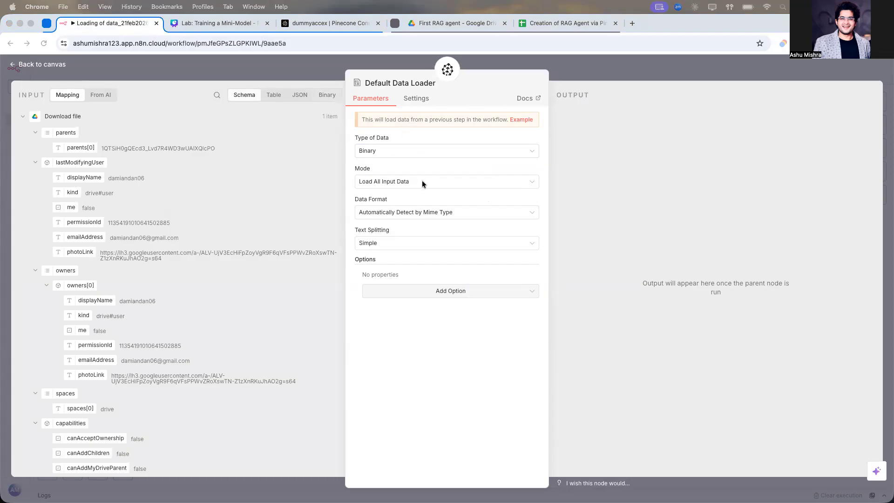
{"action": "left_click", "coordinate": [418, 212]}
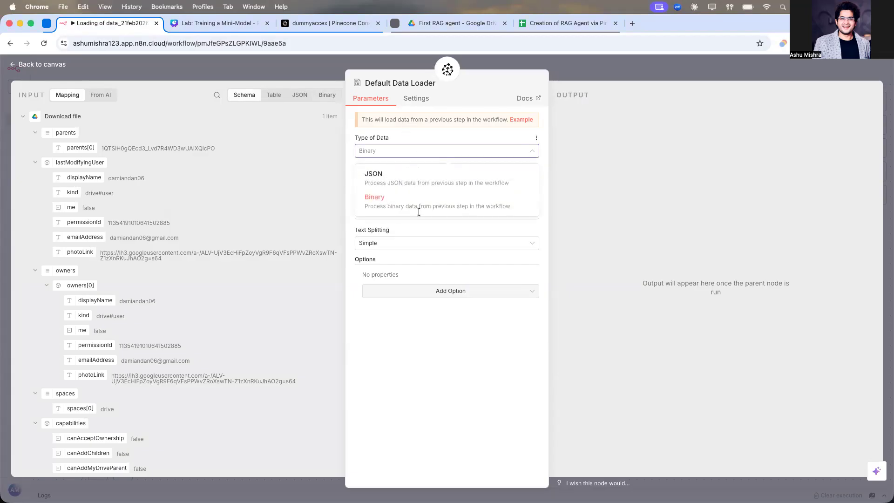
{"action": "left_click", "coordinate": [418, 210]}
{"action": "left_click", "coordinate": [422, 245]}
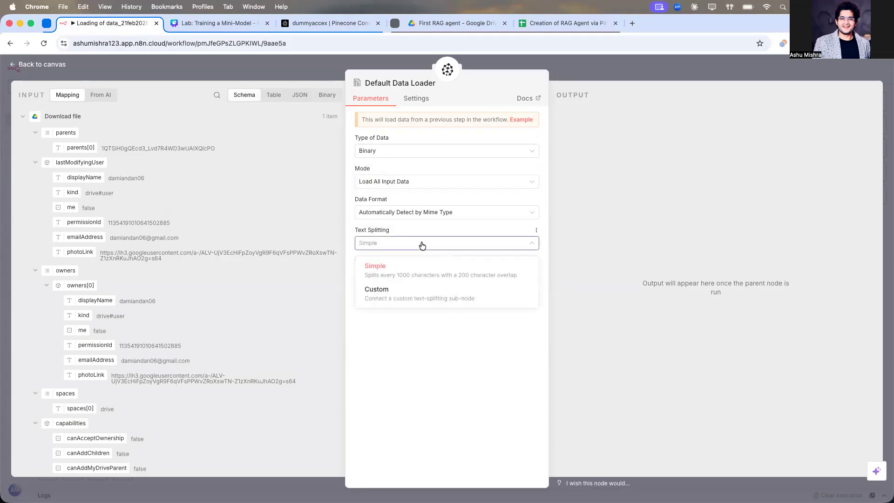
{"action": "left_click", "coordinate": [423, 364]}
{"action": "left_click", "coordinate": [412, 243]}
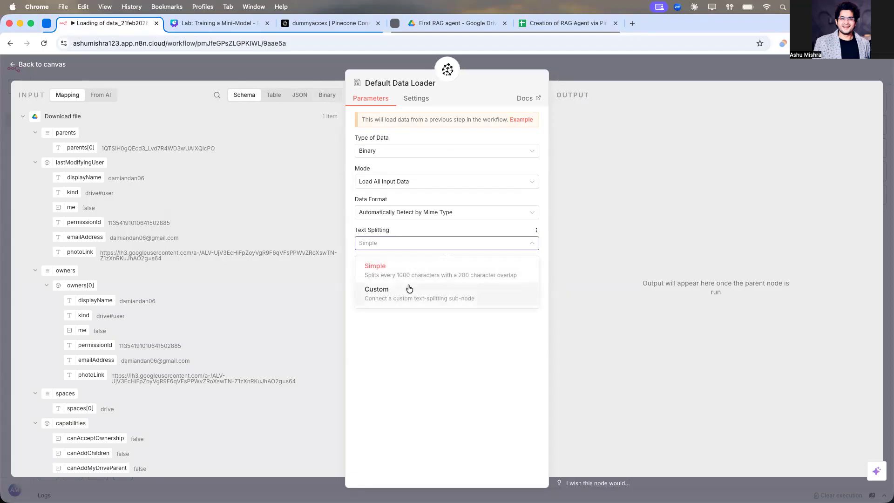
{"action": "left_click", "coordinate": [416, 365]}
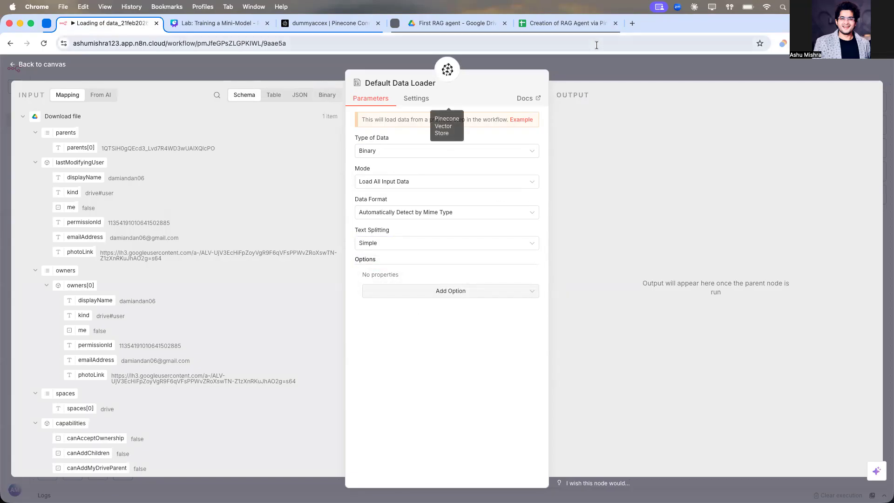
Step: Open the RAG_Agent project folder of the n8n_theory_and_projects repository on GitHub and read its README guide
{"action": "left_click", "coordinate": [626, 26]}
{"action": "type", "text": "github.com"}
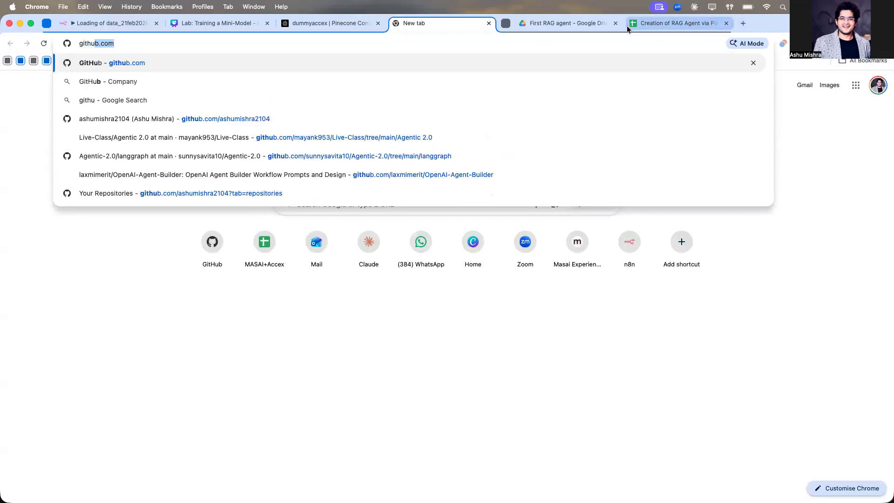
{"action": "key", "text": "Return"}
{"action": "left_click", "coordinate": [877, 71]}
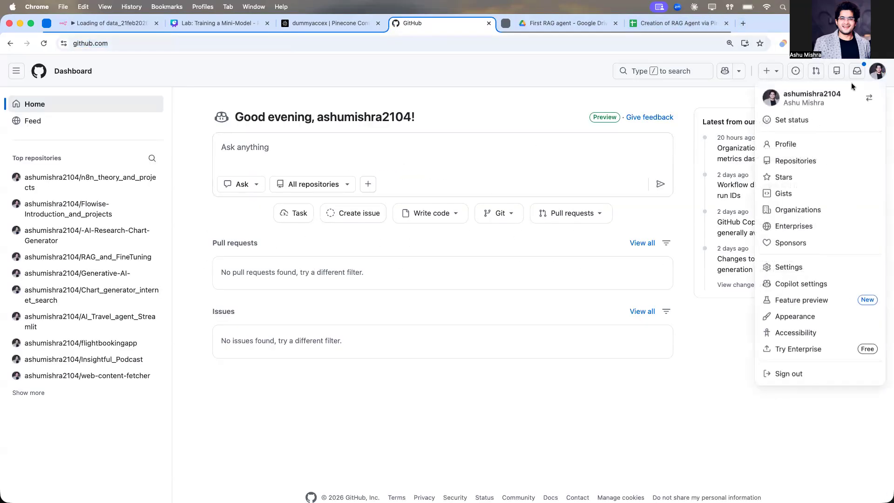
{"action": "left_click", "coordinate": [785, 160]}
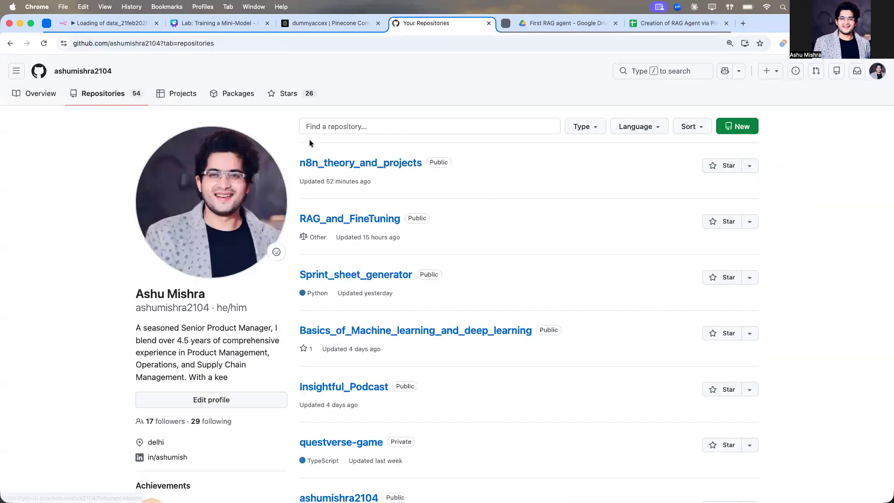
{"action": "left_click", "coordinate": [270, 186]}
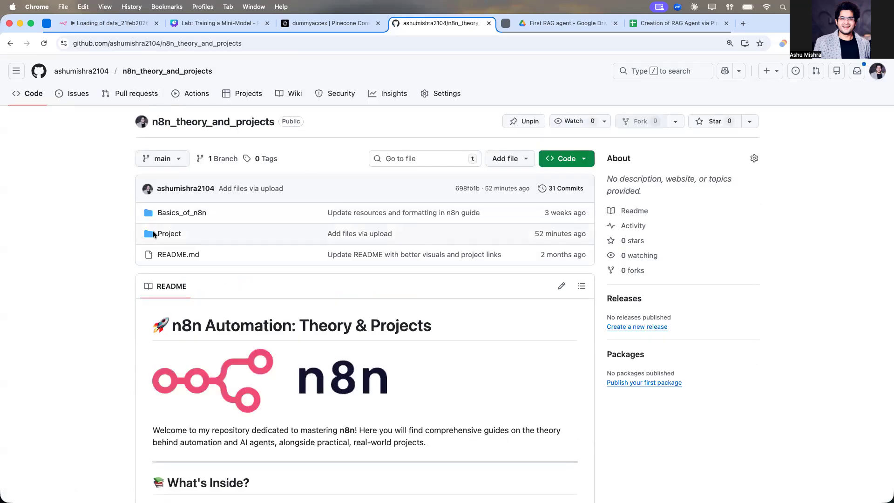
{"action": "left_click", "coordinate": [165, 234]}
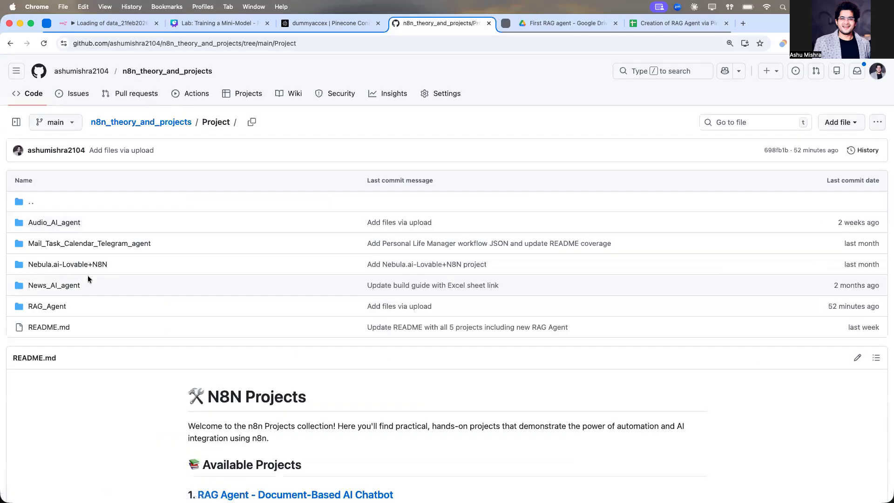
{"action": "left_click", "coordinate": [51, 305]}
{"action": "scroll", "coordinate": [274, 235], "scroll_direction": "down", "scroll_amount": 5}
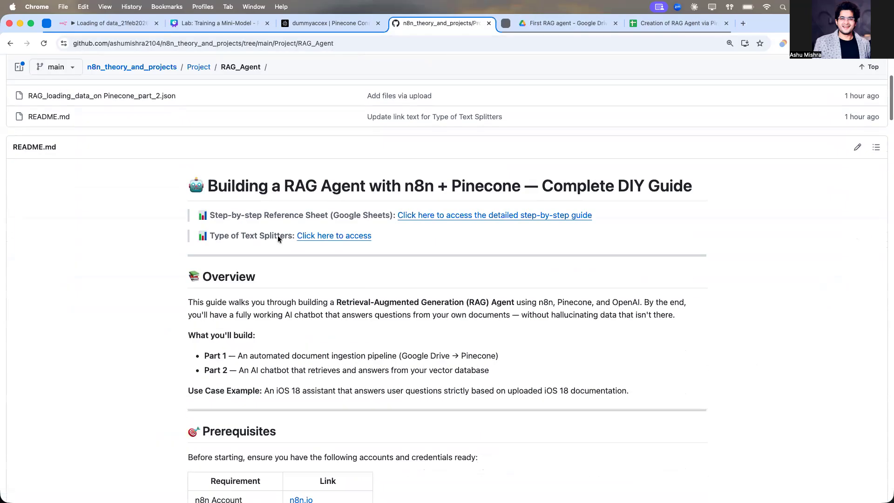
Step: Open the Type of Text Splitters link and read the Text Splitter Explorer page comparing splitter types
{"action": "left_click", "coordinate": [326, 227]}
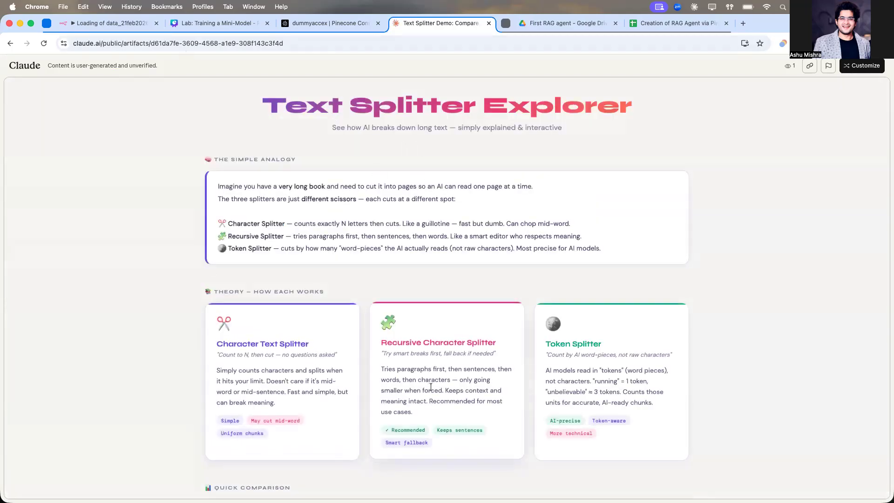
{"action": "left_click", "coordinate": [121, 26]}
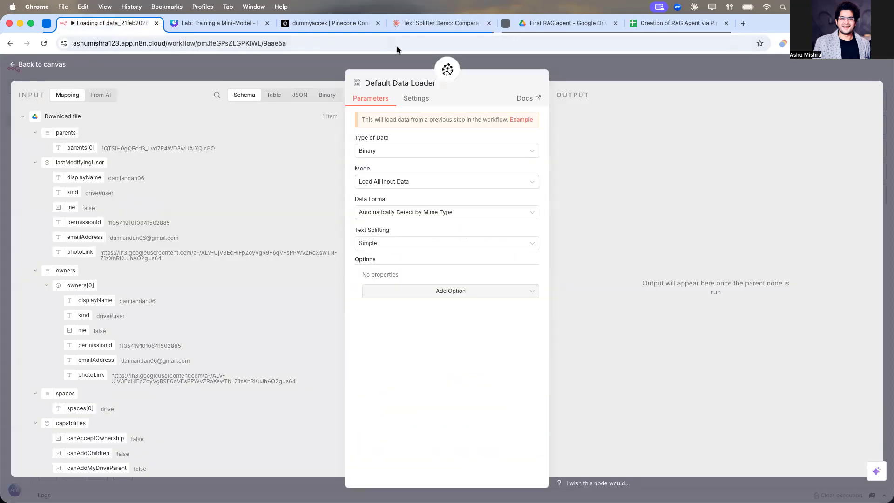
{"action": "left_click", "coordinate": [438, 22]}
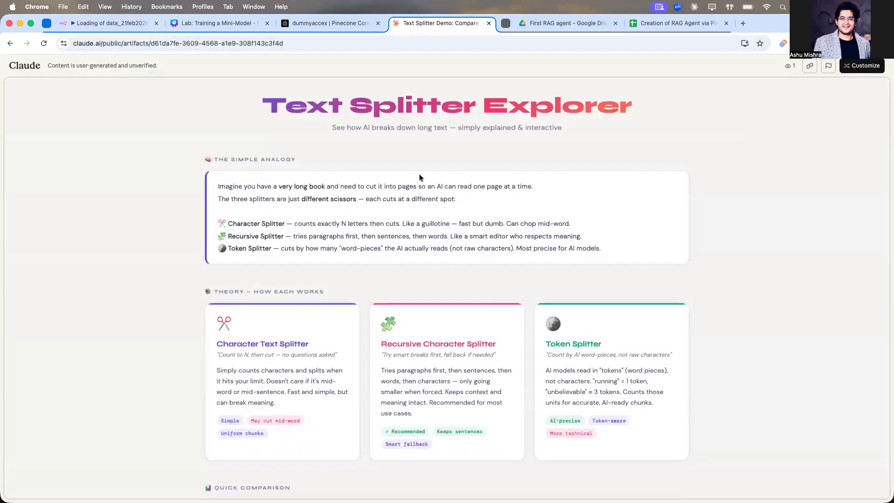
{"action": "scroll", "coordinate": [419, 174], "scroll_direction": "down", "scroll_amount": 15}
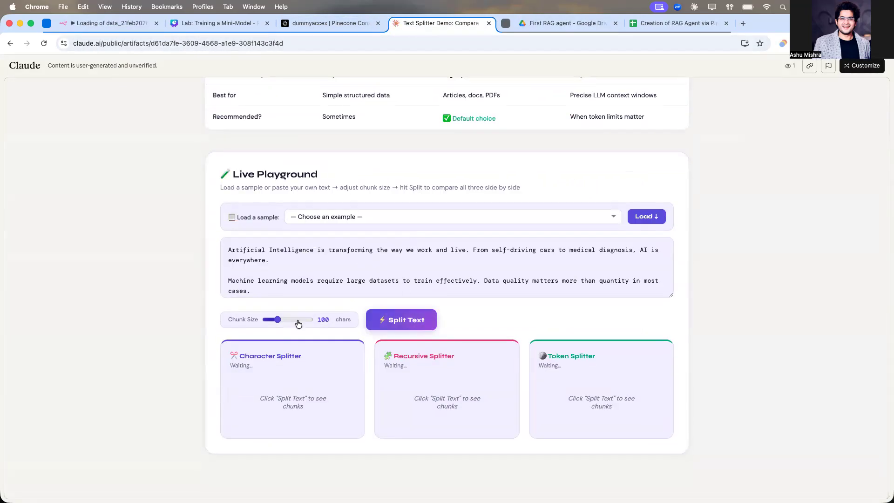
{"action": "left_click", "coordinate": [126, 28]}
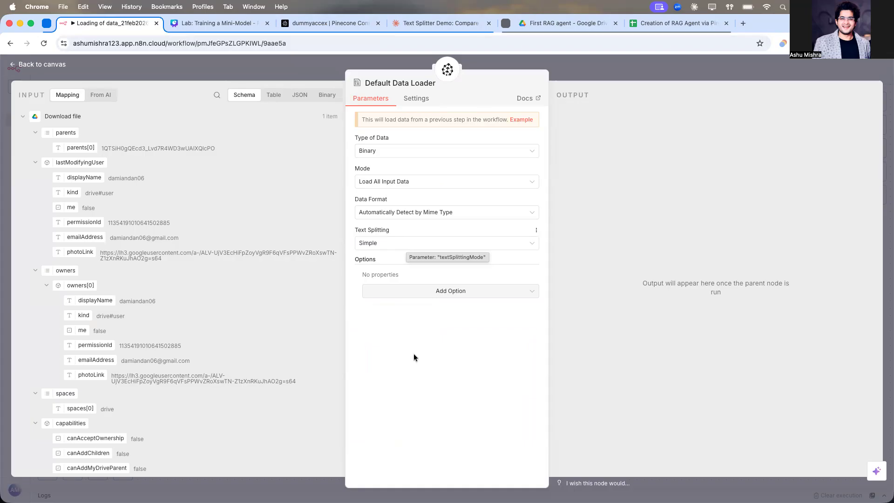
Step: Close the data loader, save the workflow and execute it to load the document into Pinecone
{"action": "left_click", "coordinate": [670, 70]}
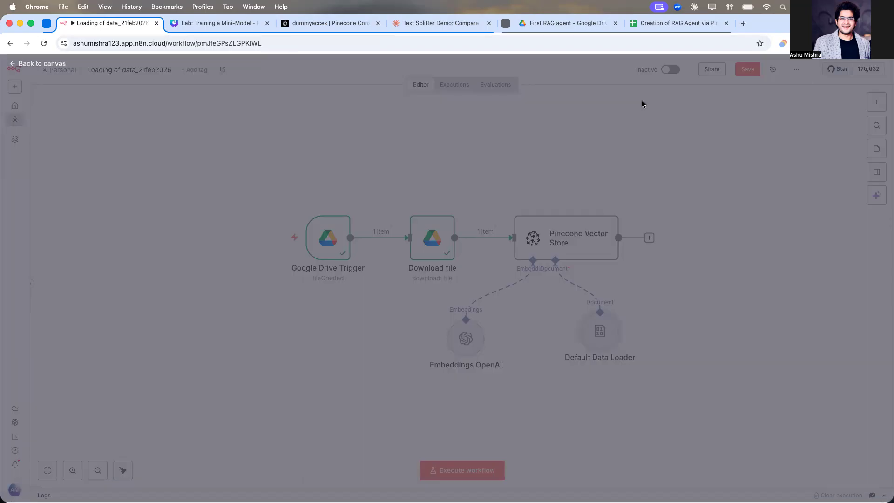
{"action": "left_click", "coordinate": [747, 69]}
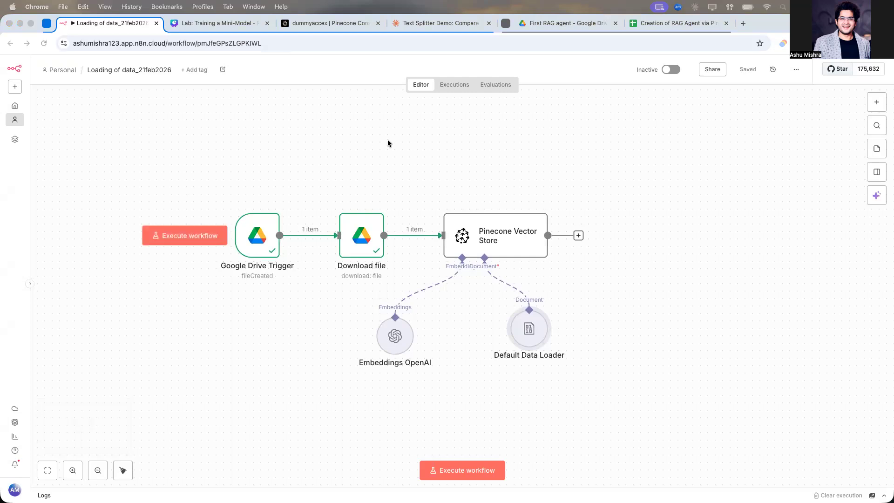
{"action": "left_click", "coordinate": [445, 470]}
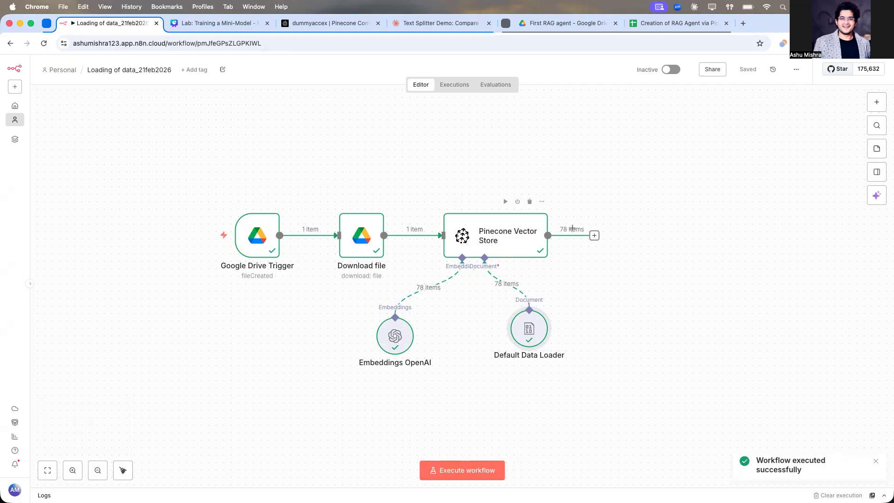
{"action": "scroll", "coordinate": [558, 226], "scroll_direction": "up", "scroll_amount": 5}
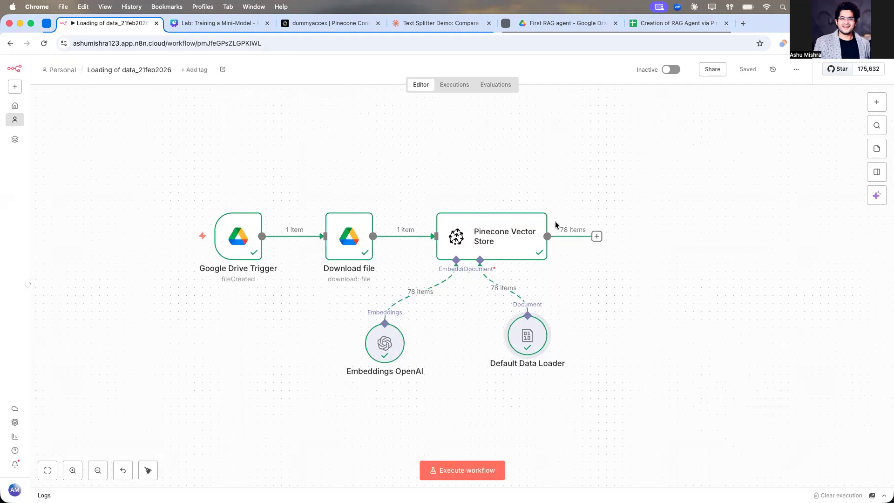
{"action": "scroll", "coordinate": [540, 203], "scroll_direction": "down", "scroll_amount": 5}
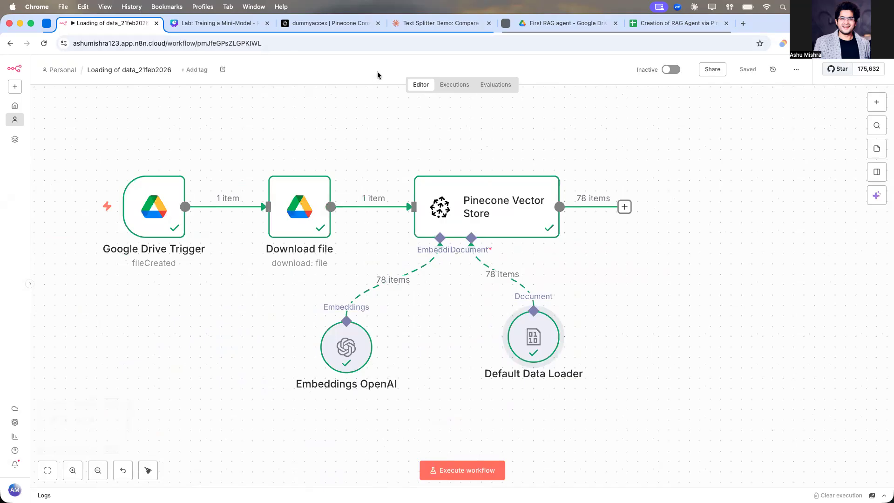
Step: Open the iOS 18 features PDF in the Google Drive folder and scroll through its pages
{"action": "left_click", "coordinate": [586, 31]}
{"action": "double_click", "coordinate": [235, 253]}
{"action": "scroll", "coordinate": [448, 280], "scroll_direction": "down", "scroll_amount": 20}
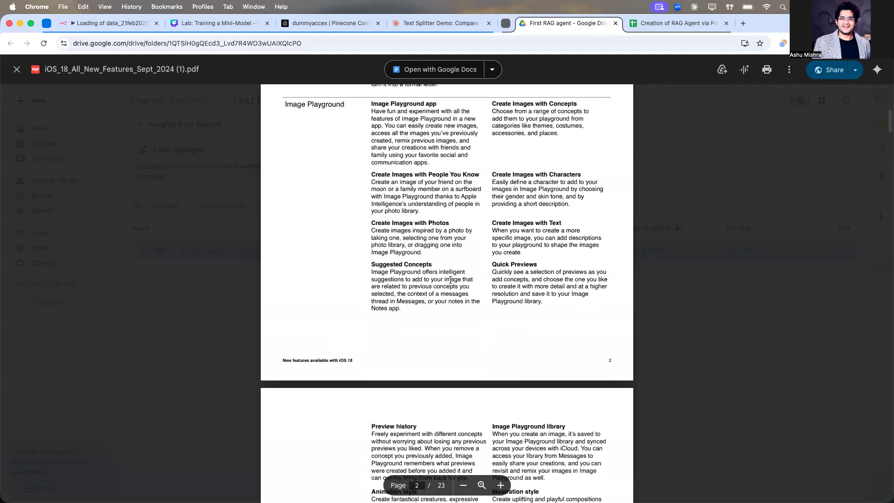
{"action": "scroll", "coordinate": [450, 280], "scroll_direction": "down", "scroll_amount": 20}
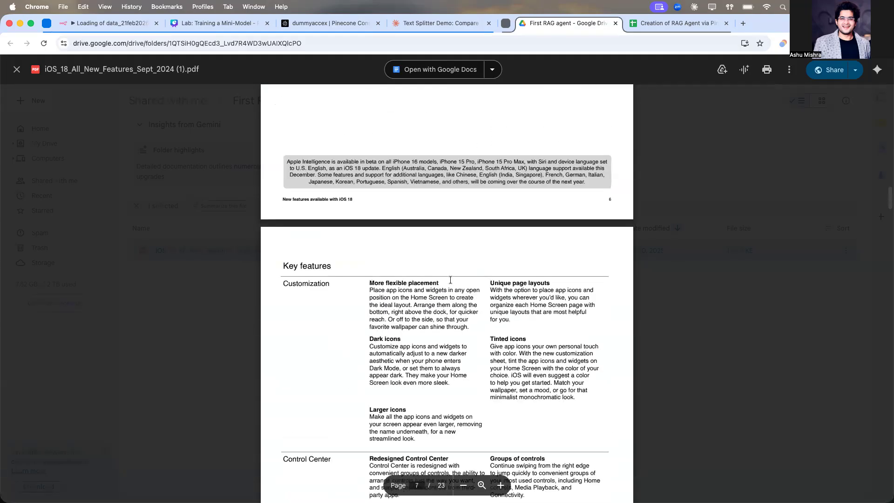
{"action": "scroll", "coordinate": [450, 280], "scroll_direction": "down", "scroll_amount": 15}
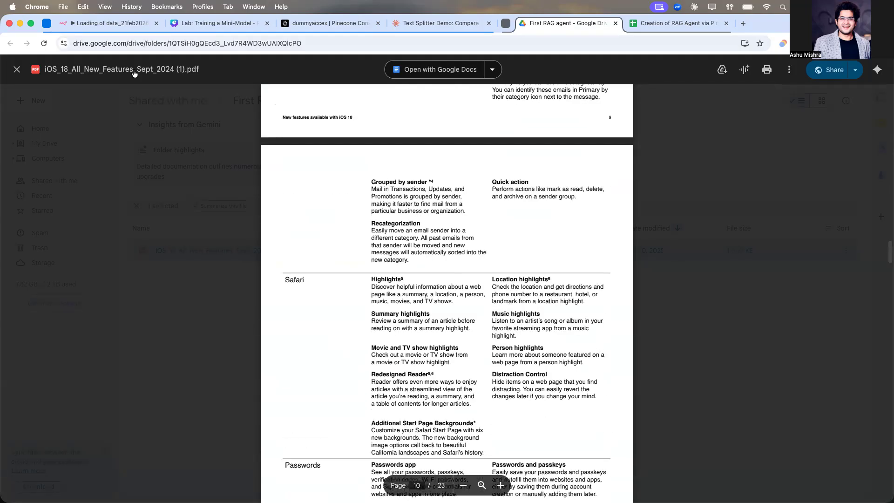
{"action": "left_click", "coordinate": [126, 23]}
Step: Refresh the dummyaccex Pinecone index browser and expand the stored records to inspect their text and metadata
{"action": "left_click", "coordinate": [296, 23]}
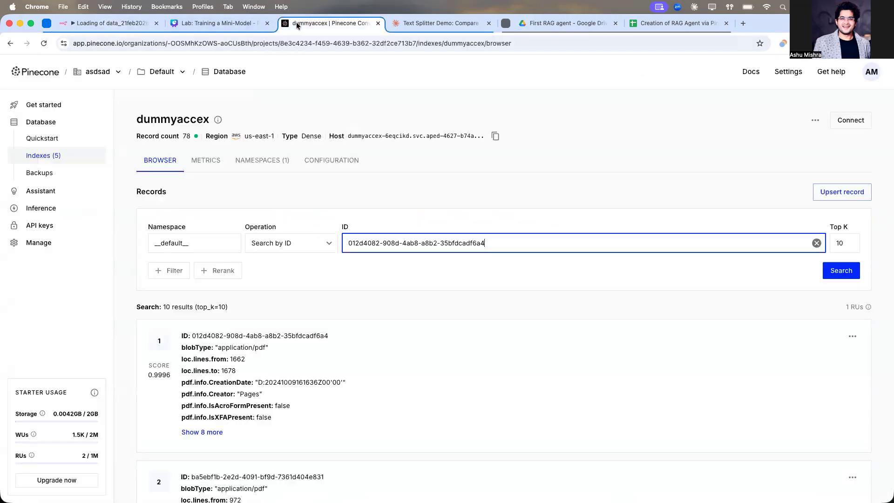
{"action": "left_click", "coordinate": [290, 180]}
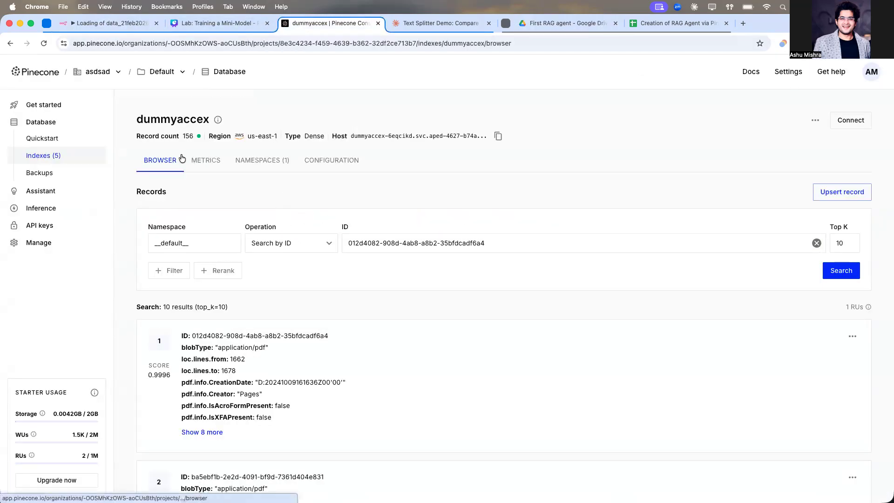
{"action": "left_click", "coordinate": [43, 43]}
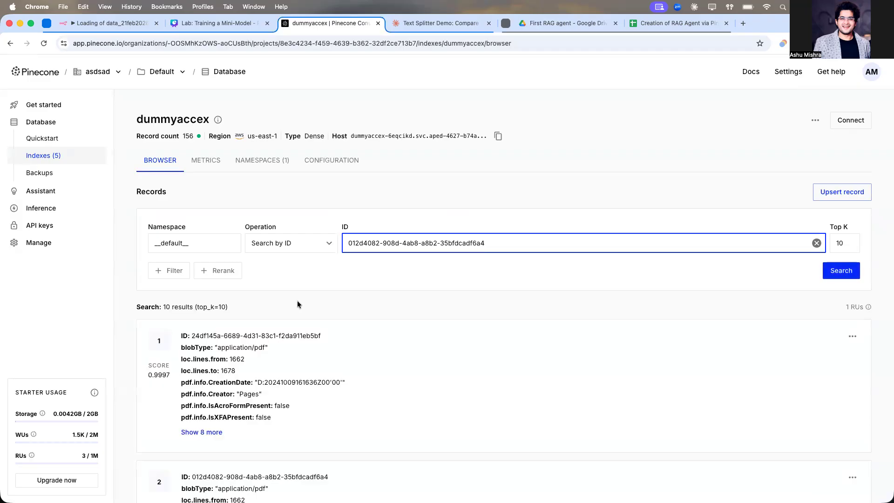
{"action": "scroll", "coordinate": [298, 303], "scroll_direction": "down", "scroll_amount": 5}
{"action": "left_click", "coordinate": [216, 230]}
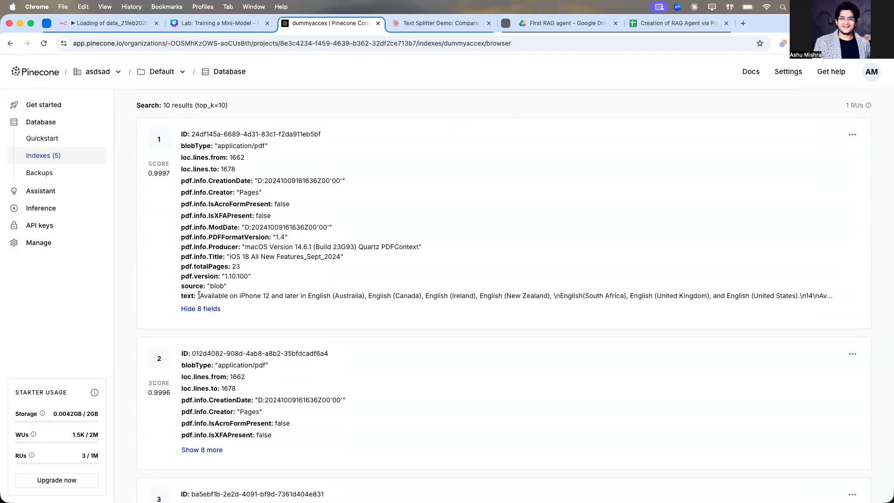
{"action": "scroll", "coordinate": [208, 391], "scroll_direction": "down", "scroll_amount": 2}
{"action": "left_click", "coordinate": [207, 394]}
{"action": "scroll", "coordinate": [205, 396], "scroll_direction": "down", "scroll_amount": 4}
{"action": "left_click", "coordinate": [202, 397]}
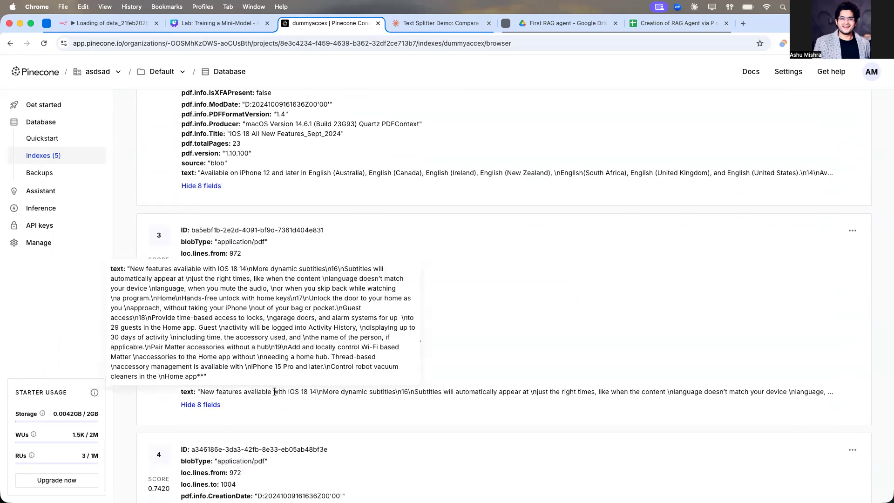
{"action": "scroll", "coordinate": [307, 390], "scroll_direction": "down", "scroll_amount": 3}
{"action": "scroll", "coordinate": [307, 390], "scroll_direction": "up", "scroll_amount": 15}
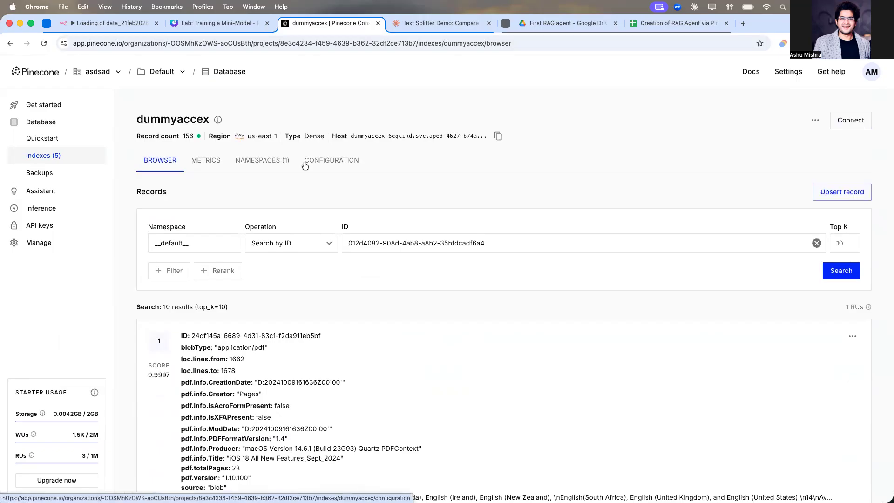
Step: Review the course slide comparing the loading-data and retrieving-data workflows
{"action": "left_click", "coordinate": [112, 23]}
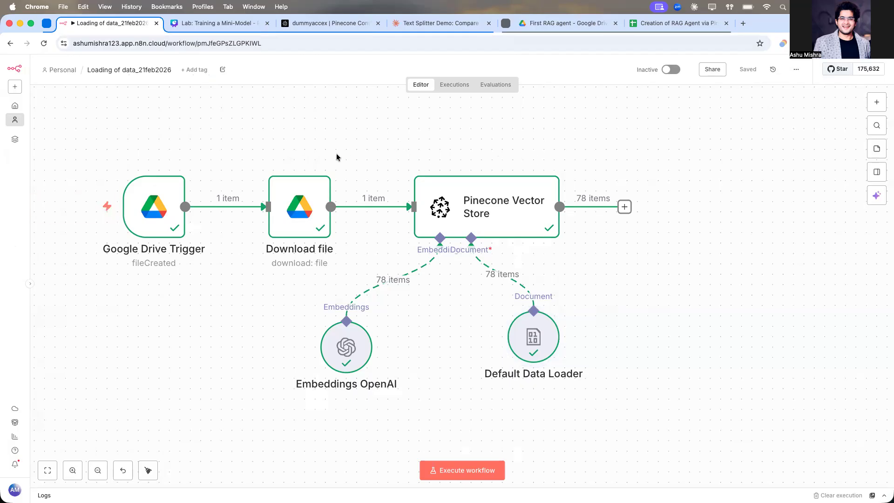
{"action": "scroll", "coordinate": [336, 152], "scroll_direction": "left", "scroll_amount": 4}
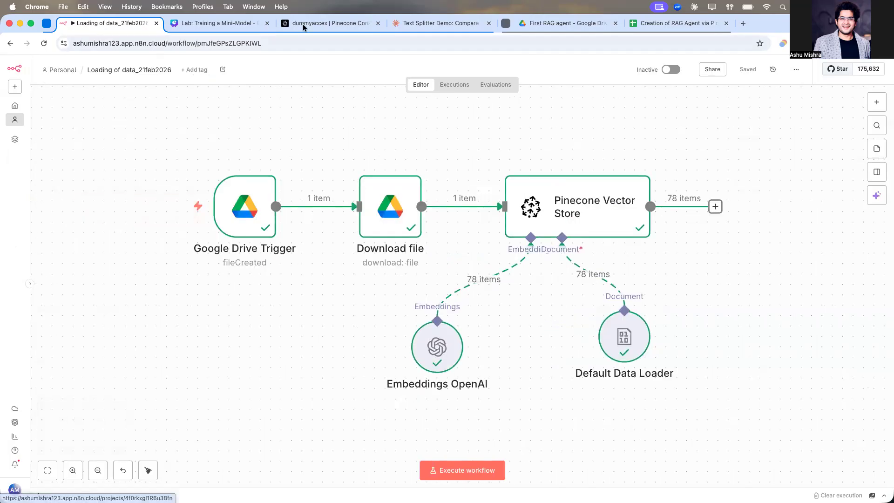
{"action": "left_click", "coordinate": [236, 21]}
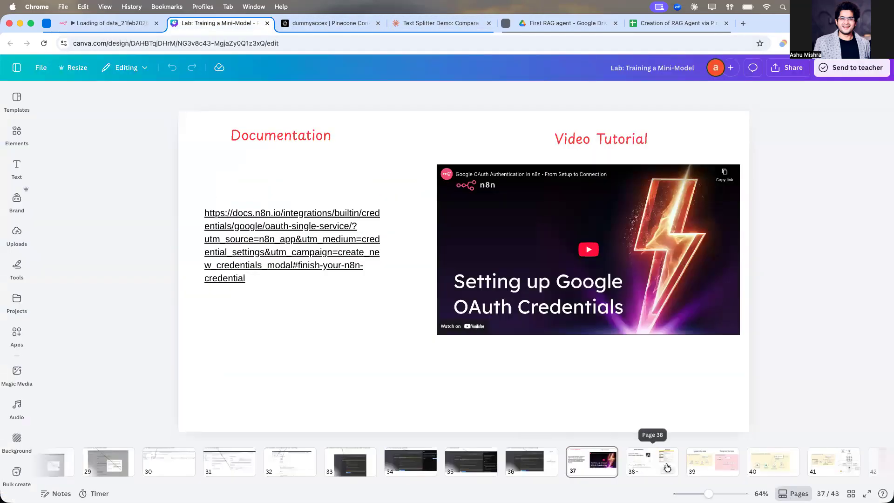
{"action": "left_click", "coordinate": [707, 463]}
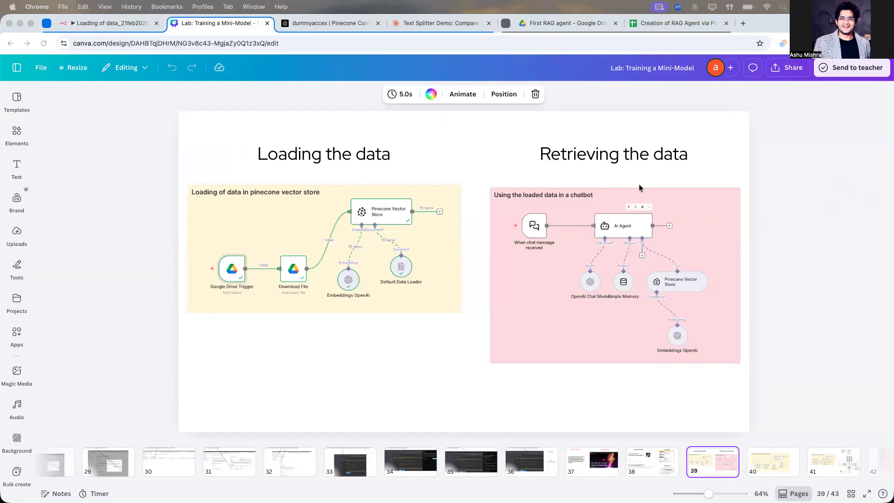
{"action": "left_click", "coordinate": [114, 24]}
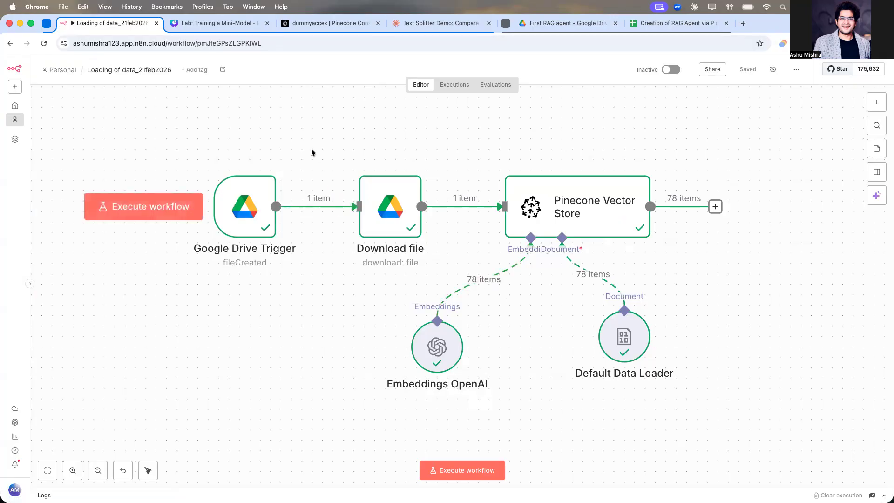
Step: Check the Drive folder and open the Google Drive Trigger node to review its settings
{"action": "left_click", "coordinate": [556, 29]}
{"action": "left_click", "coordinate": [768, 218]}
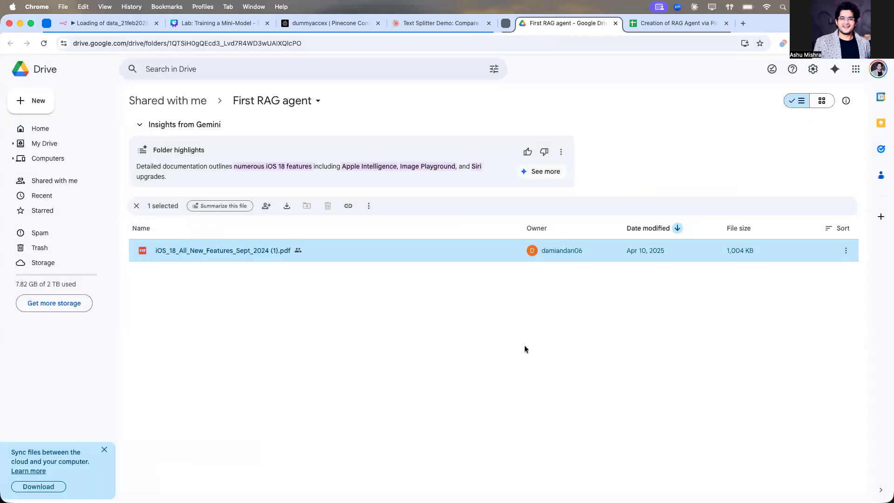
{"action": "left_click", "coordinate": [101, 27]}
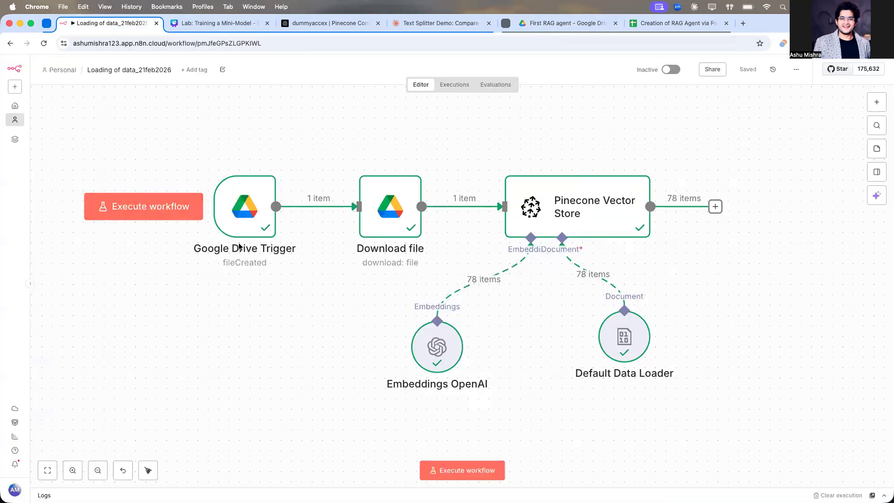
{"action": "double_click", "coordinate": [245, 210]}
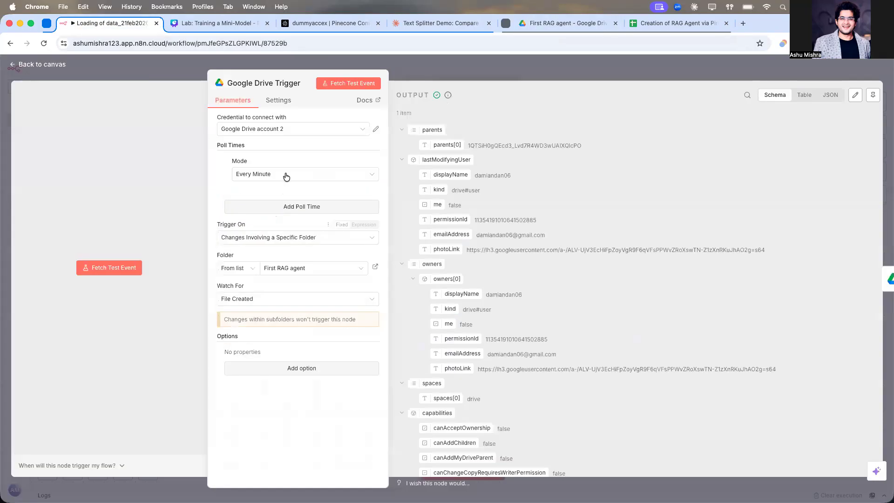
{"action": "left_click", "coordinate": [491, 58]}
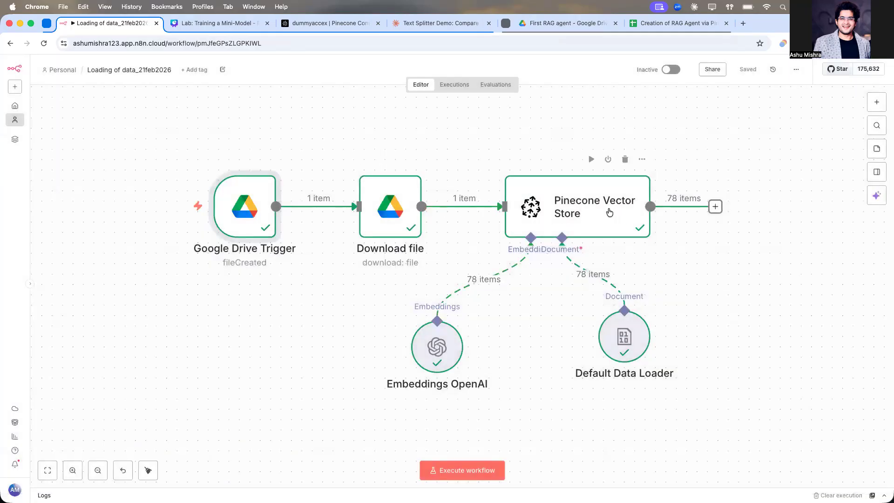
Step: Create a new workflow in the Personal space named Retrievethedata21feb2026
{"action": "left_click", "coordinate": [64, 71]}
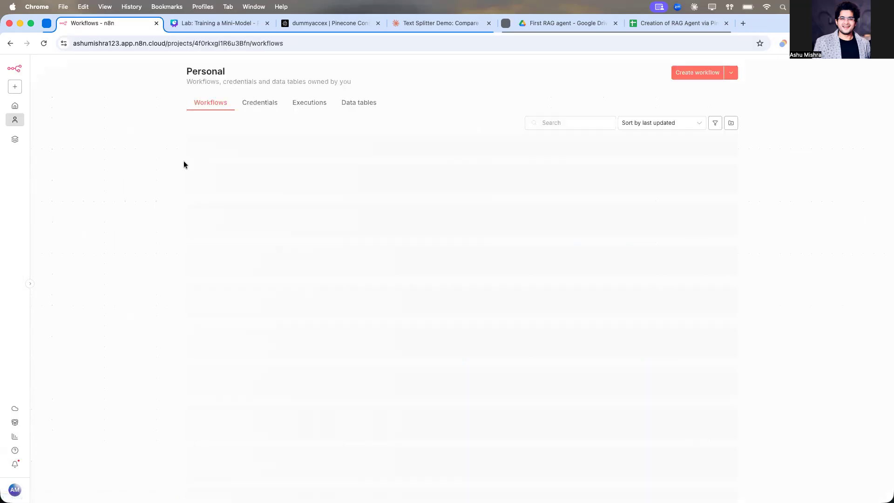
{"action": "left_click", "coordinate": [690, 74]}
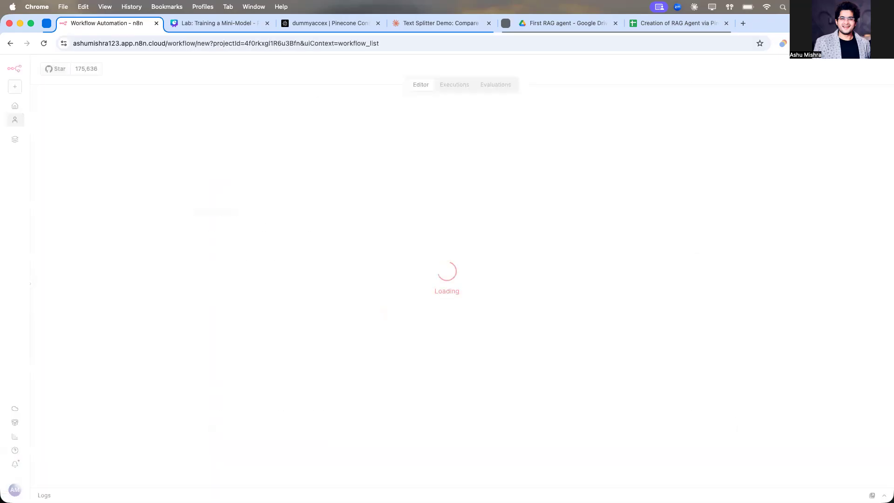
{"action": "left_click", "coordinate": [96, 69]}
{"action": "type", "text": "R"}
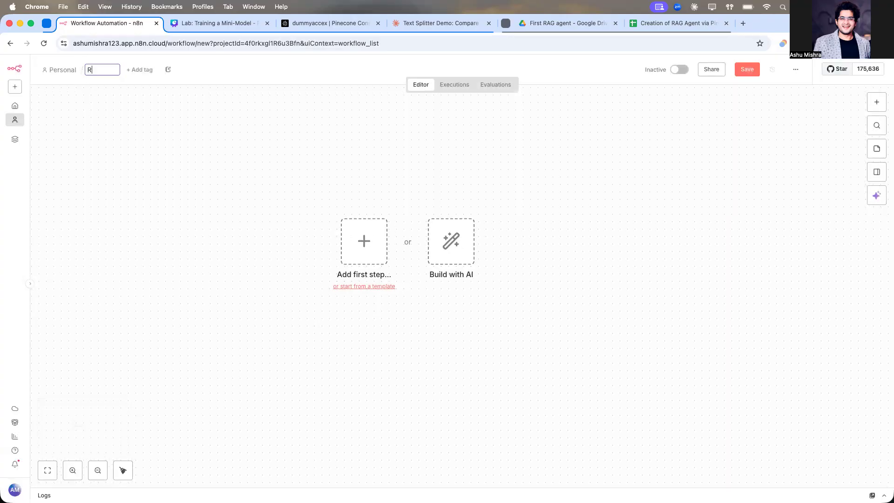
{"action": "type", "text": "etrievethedata"}
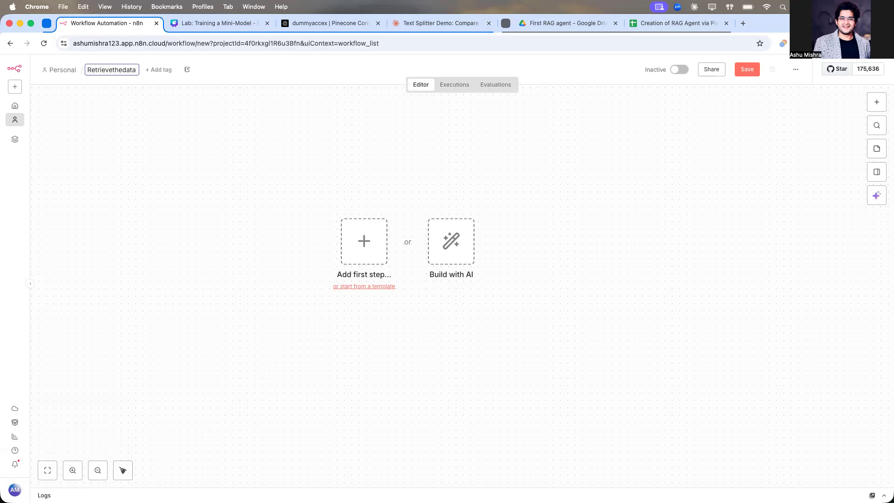
{"action": "type", "text": "21feb2026"}
{"action": "key", "text": "Return"}
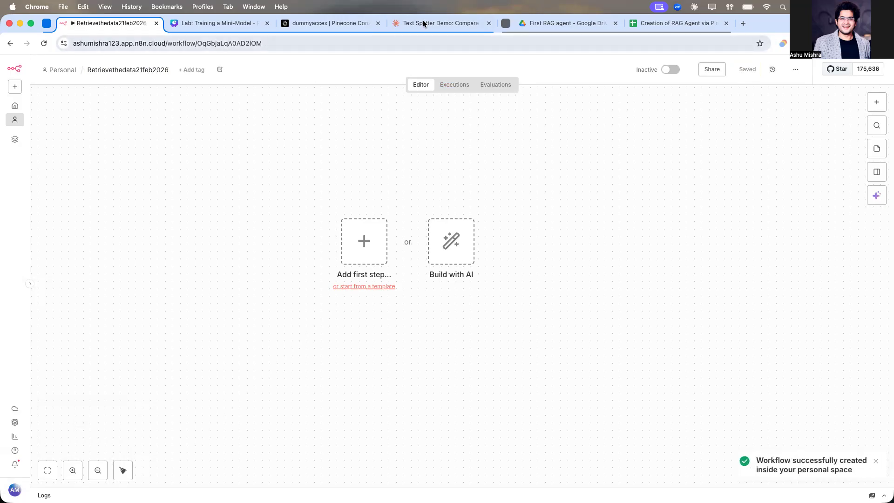
Step: Open the n8n_theory_and_projects GitHub repository and browse to the Project/RAG_Agent folder to review its files
{"action": "left_click", "coordinate": [742, 22]}
{"action": "type", "text": "git"}
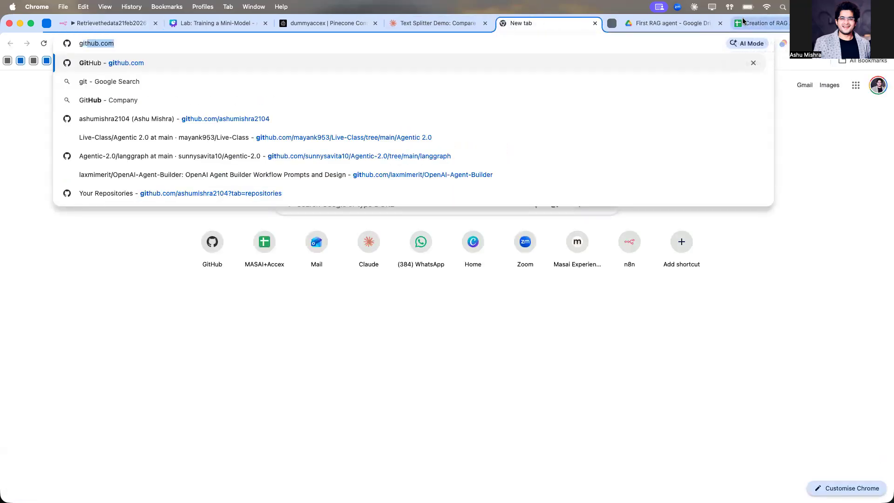
{"action": "key", "text": "Return"}
{"action": "left_click", "coordinate": [878, 71]}
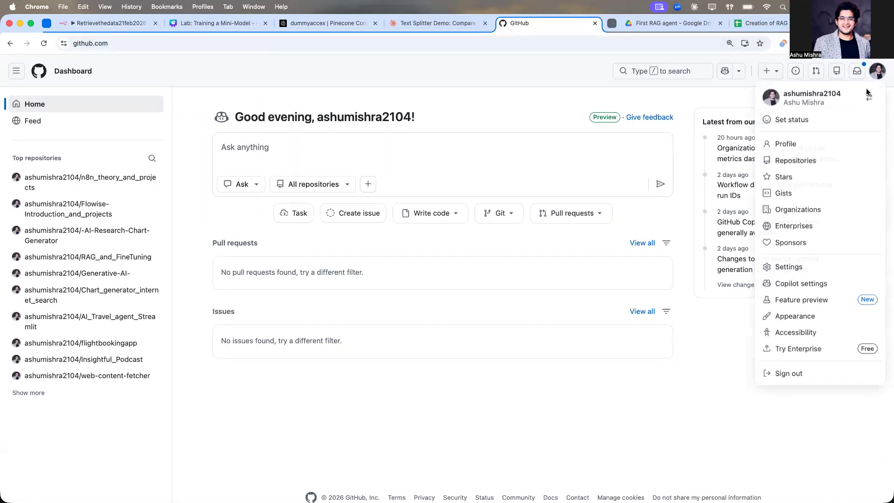
{"action": "left_click", "coordinate": [796, 160]}
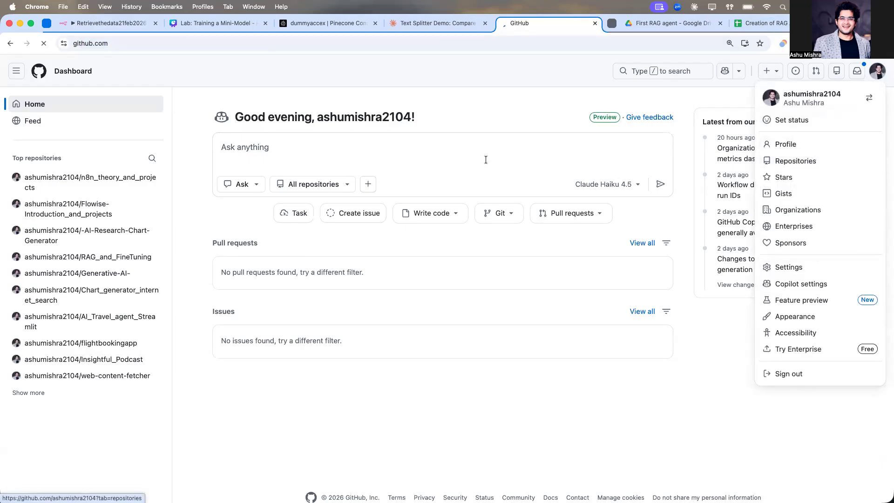
{"action": "left_click", "coordinate": [399, 168]}
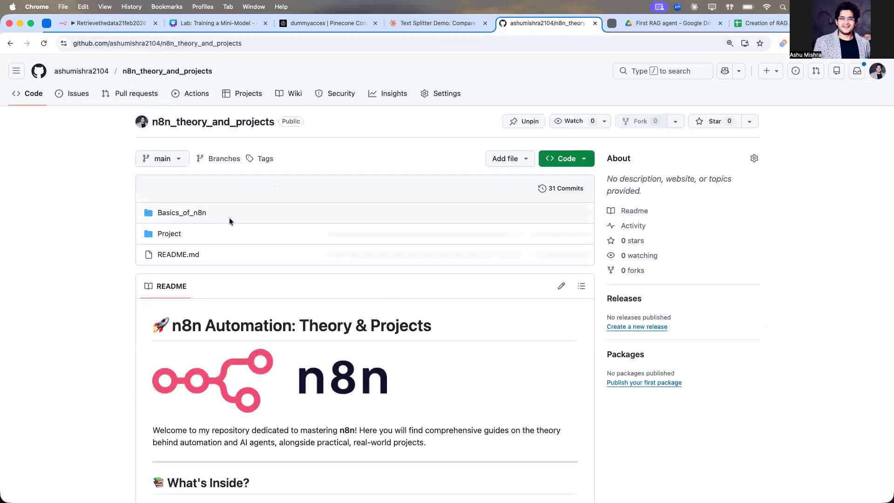
{"action": "left_click", "coordinate": [175, 234]}
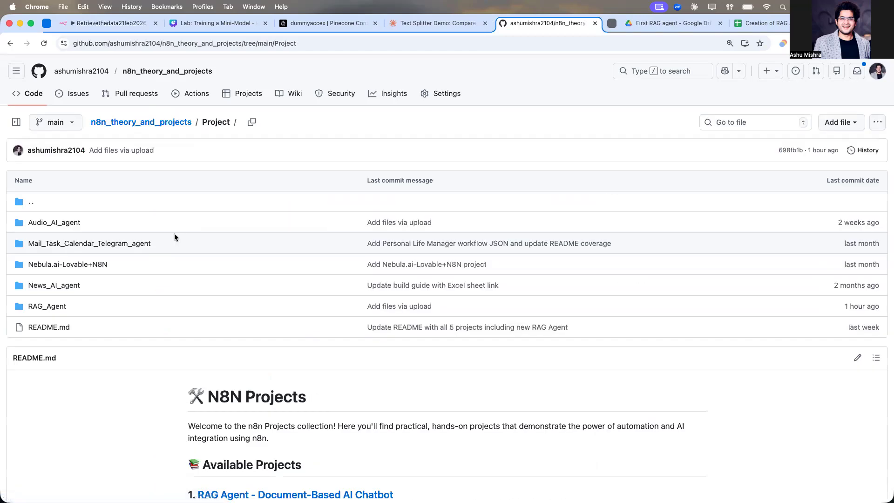
{"action": "left_click", "coordinate": [60, 306]}
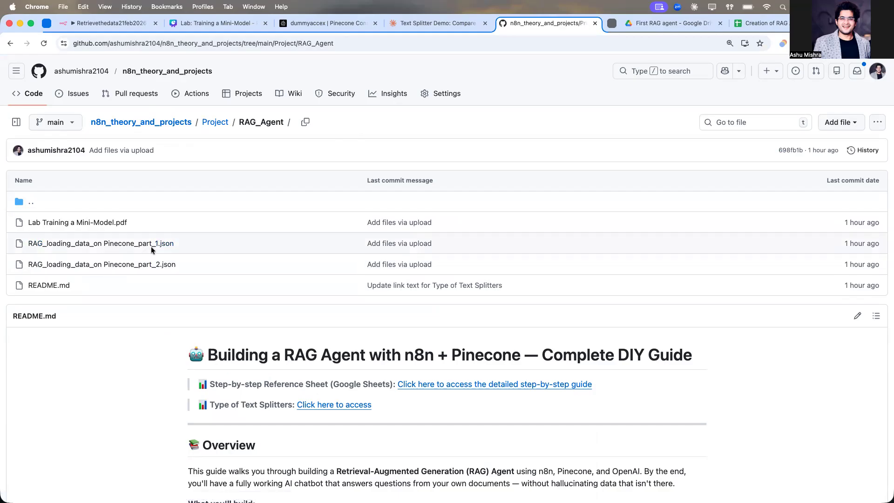
Step: Add a Chat Trigger as the first step of the new workflow
{"action": "left_click", "coordinate": [130, 27]}
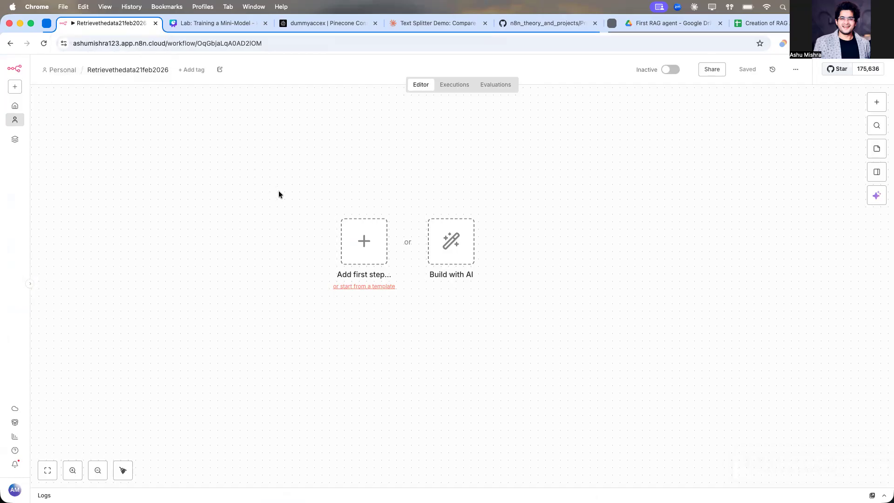
{"action": "left_click", "coordinate": [355, 238]}
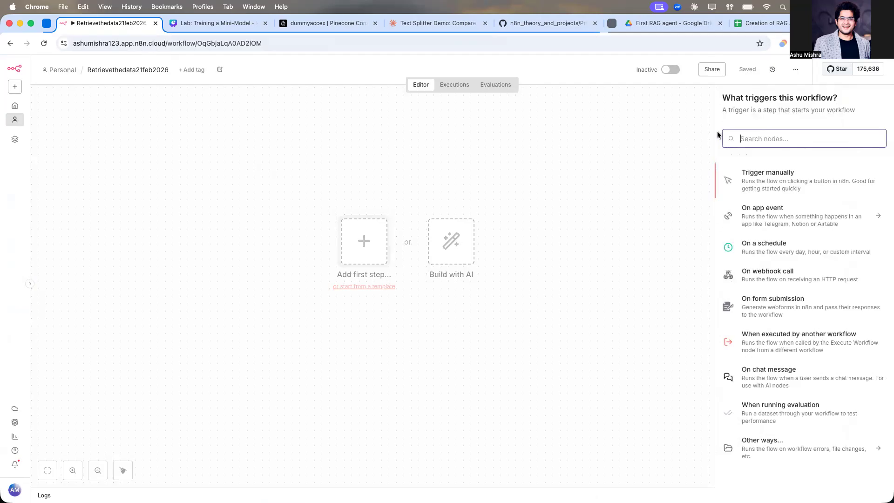
{"action": "type", "text": "chat"}
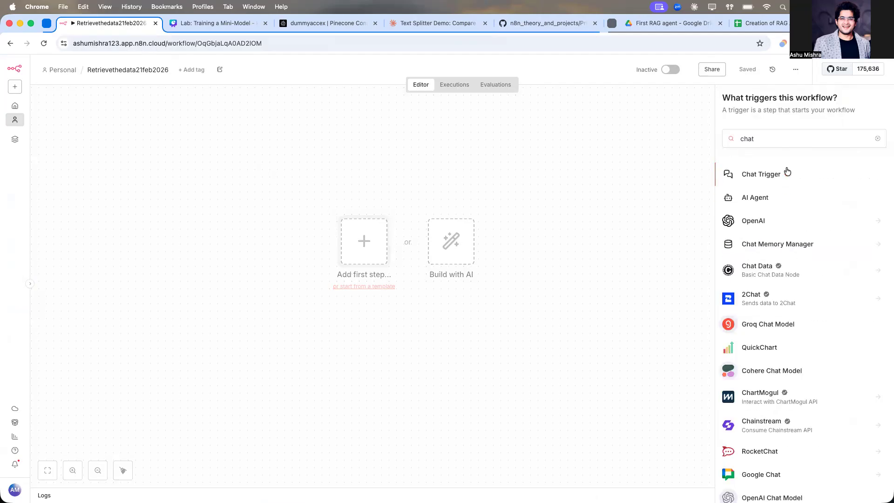
{"action": "left_click", "coordinate": [784, 172]}
Step: Send the test chat message "hi" to execute the chat trigger, then close the chat panel
{"action": "left_click", "coordinate": [264, 68]}
{"action": "left_click", "coordinate": [441, 470]}
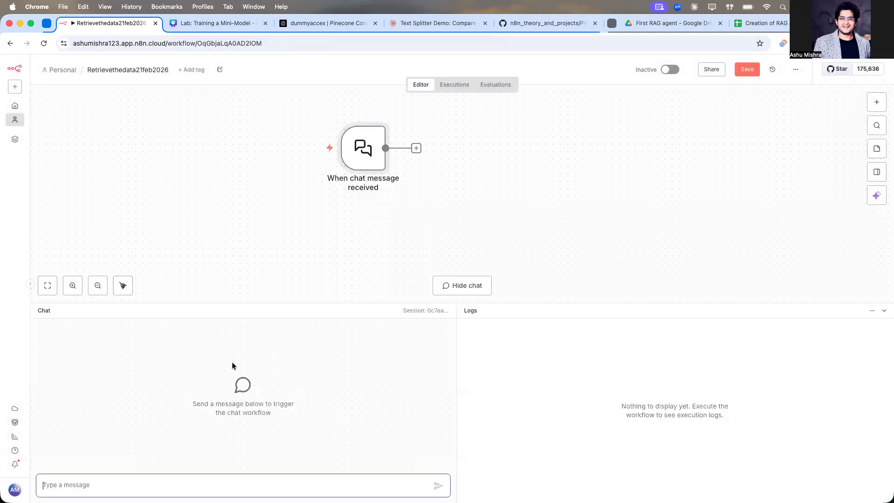
{"action": "type", "text": "hi"}
{"action": "key", "text": "Return"}
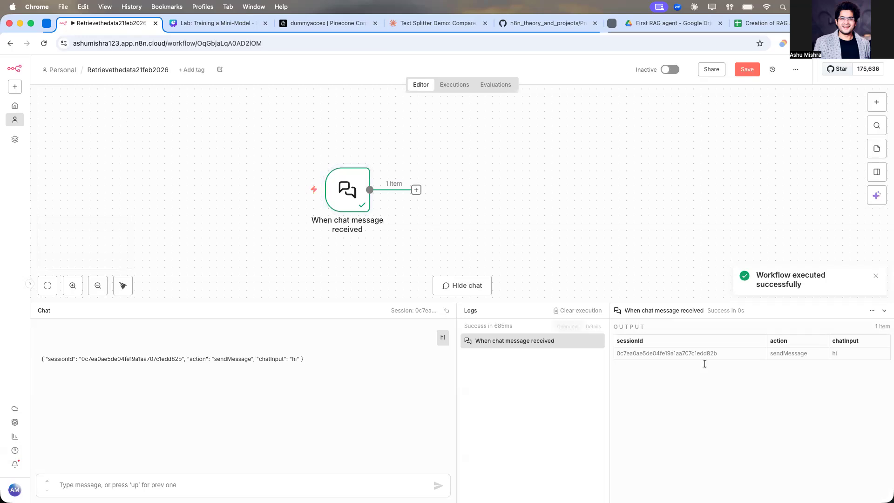
{"action": "left_click", "coordinate": [884, 313]}
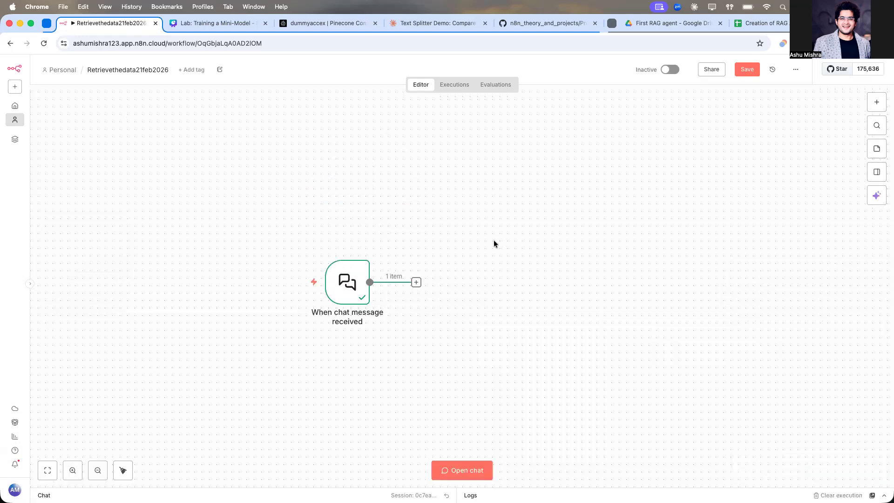
Step: Add an AI Agent node after the chat trigger and add a System Message option to it
{"action": "left_click", "coordinate": [414, 250]}
{"action": "type", "text": "Age"}
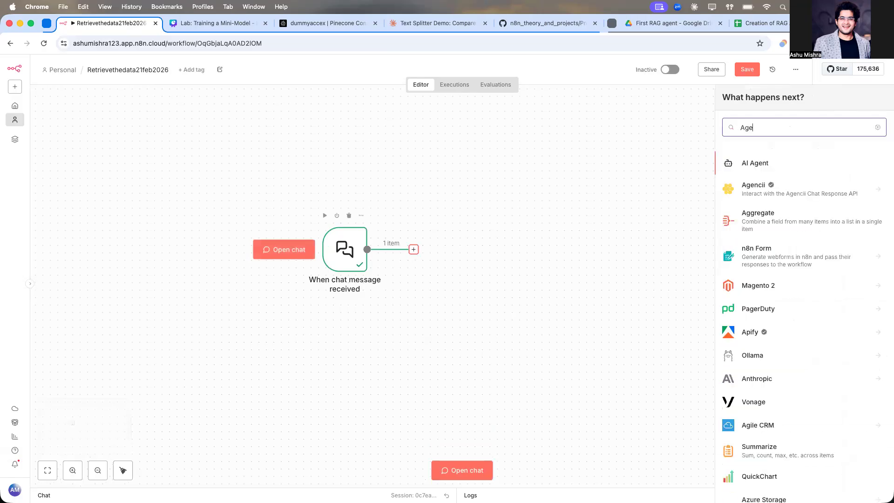
{"action": "left_click", "coordinate": [780, 166]}
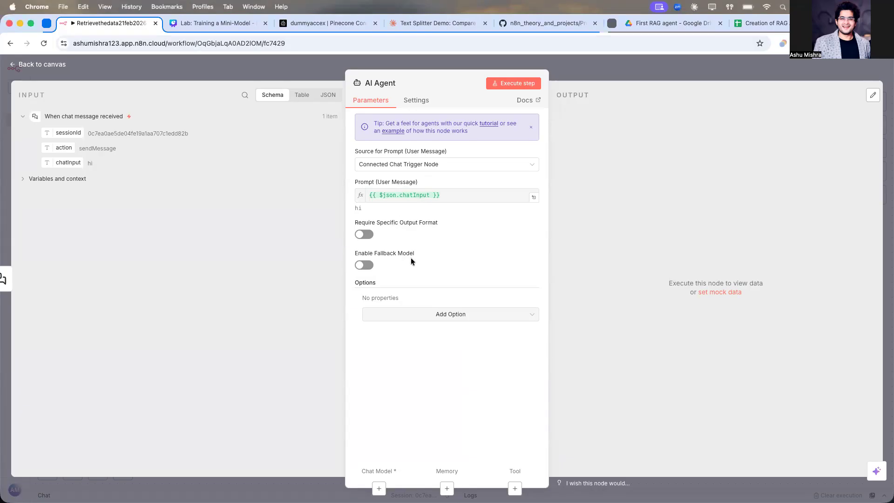
{"action": "left_click", "coordinate": [424, 314]}
{"action": "left_click", "coordinate": [419, 336]}
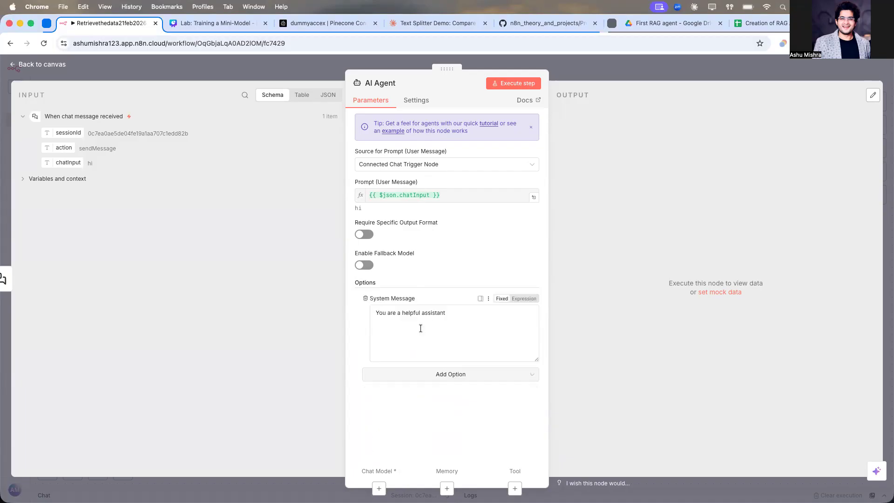
Step: Copy the #Role system message prompt from the System Message cell of the RAG Agent guide sheet
{"action": "left_click", "coordinate": [784, 24]}
{"action": "scroll", "coordinate": [294, 304], "scroll_direction": "down", "scroll_amount": 10}
{"action": "scroll", "coordinate": [220, 246], "scroll_direction": "up", "scroll_amount": 10}
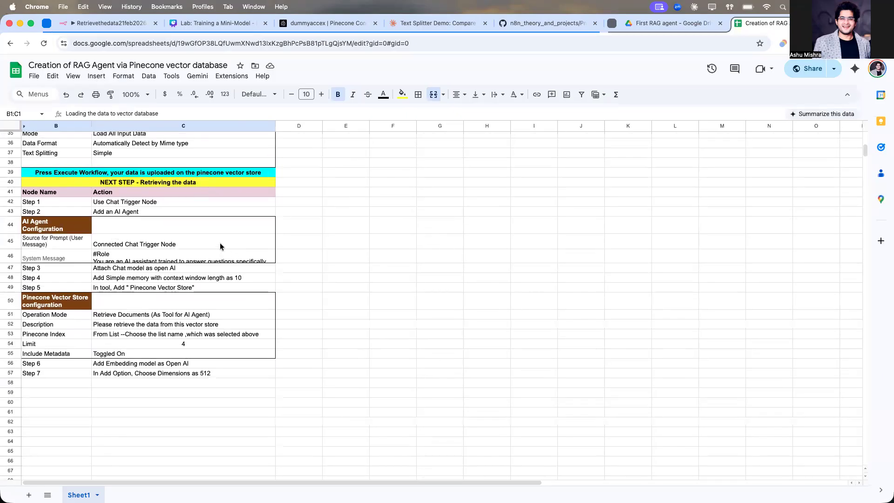
{"action": "scroll", "coordinate": [220, 245], "scroll_direction": "up", "scroll_amount": 2}
{"action": "scroll", "coordinate": [220, 245], "scroll_direction": "down", "scroll_amount": 10}
{"action": "scroll", "coordinate": [220, 246], "scroll_direction": "down", "scroll_amount": 1}
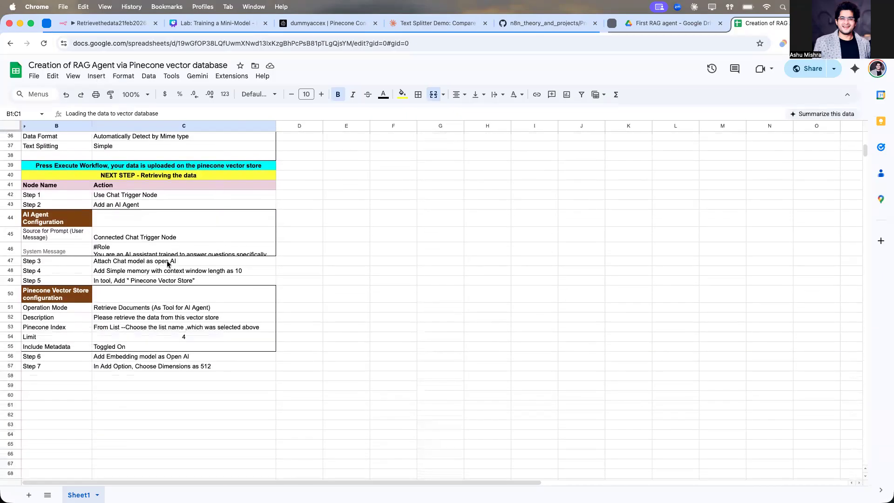
{"action": "left_click", "coordinate": [220, 247]}
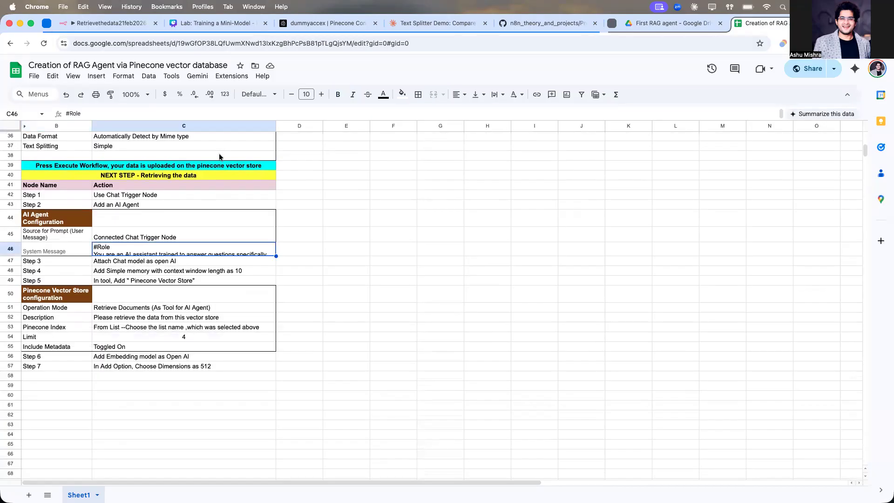
{"action": "double_click", "coordinate": [180, 249]}
{"action": "key", "text": "super+a"}
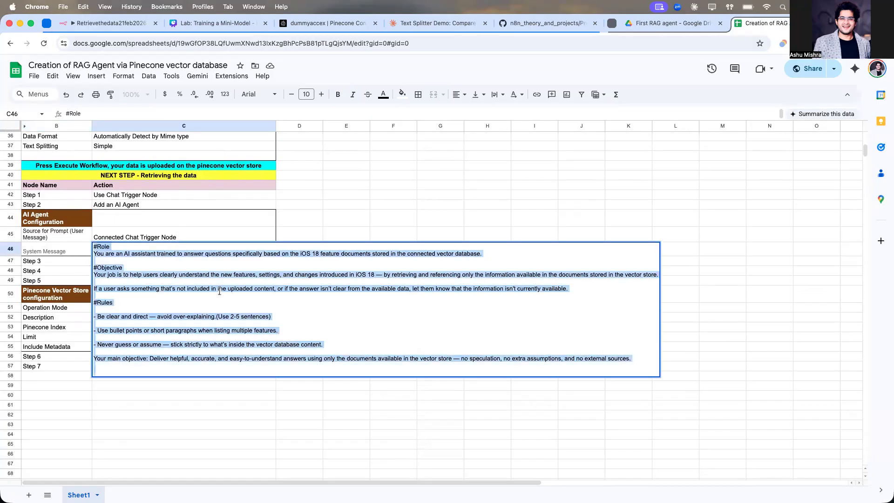
{"action": "left_click", "coordinate": [322, 202]}
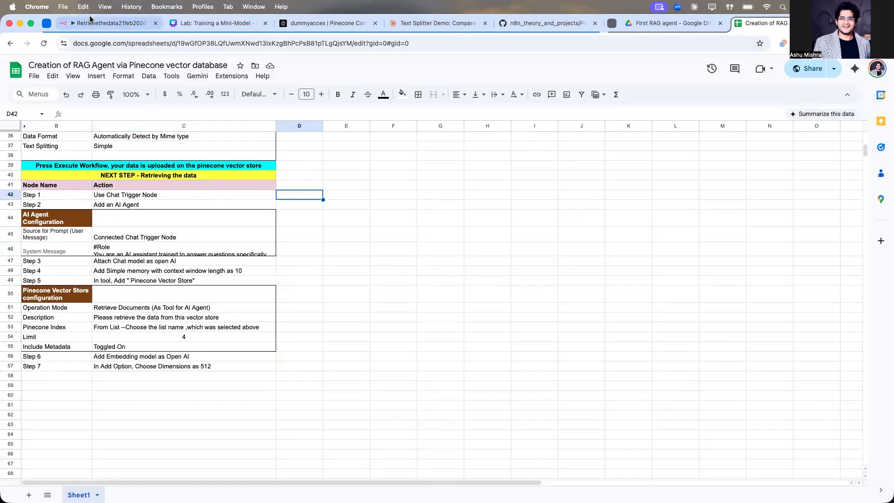
Step: Replace the AI Agent's system message with the copied prompt, return to the canvas and save the workflow
{"action": "key", "text": "super+1"}
{"action": "left_click", "coordinate": [394, 329]}
{"action": "key", "text": "super+a"}
{"action": "type", "text": "Your main objective: Deliver helpful, accurate, and easy-to-understand answers using only the documents available in the vector store — no speculation, no extra assumptions, and no external sources."}
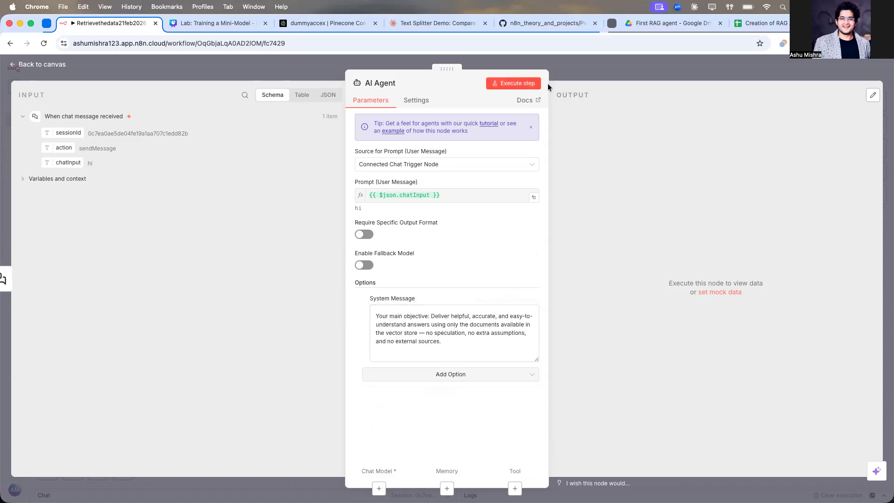
{"action": "left_click", "coordinate": [589, 66]}
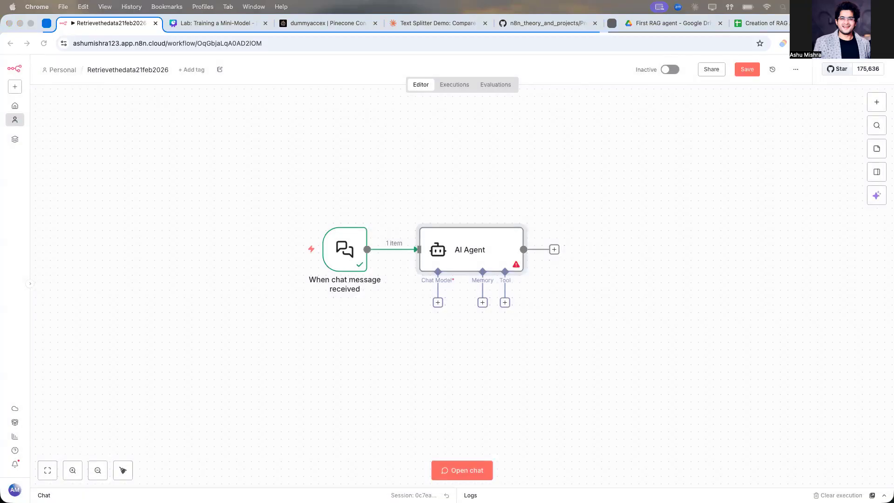
{"action": "left_click", "coordinate": [752, 70]}
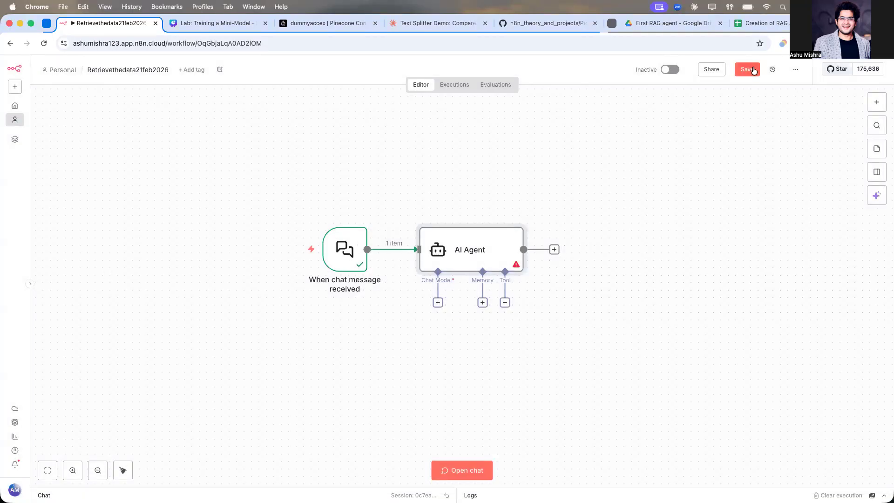
Step: Attach an OpenAI Chat Model to the AI Agent using the OpenAi account credential and gpt-4.1-mini model
{"action": "scroll", "coordinate": [444, 275], "scroll_direction": "down", "scroll_amount": 2}
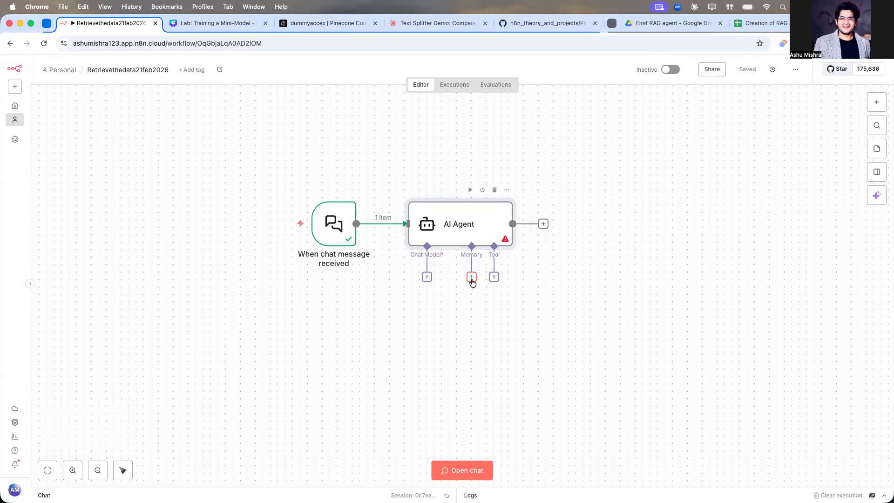
{"action": "left_click", "coordinate": [426, 276]}
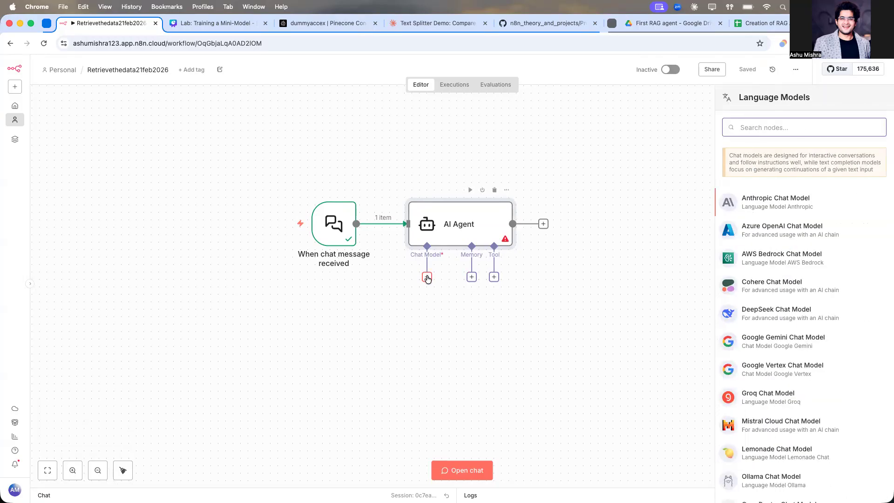
{"action": "type", "text": "op"}
{"action": "left_click", "coordinate": [732, 195]}
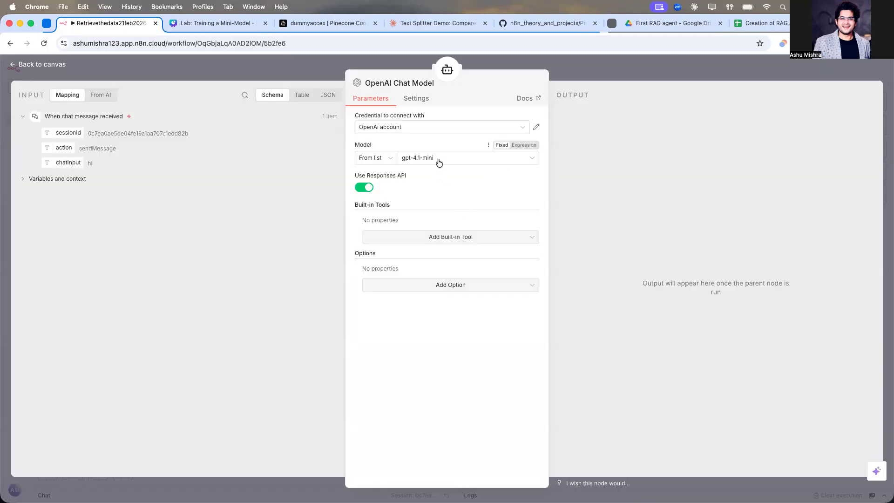
{"action": "left_click", "coordinate": [433, 162]}
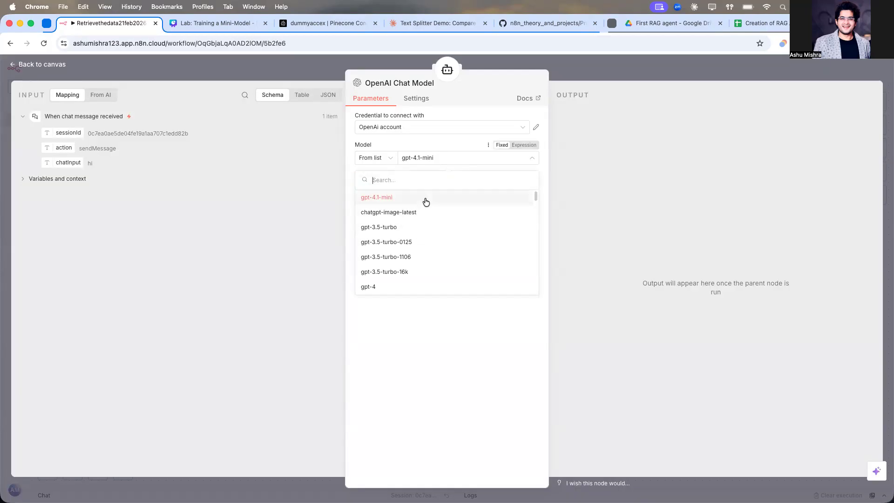
{"action": "scroll", "coordinate": [441, 257], "scroll_direction": "down", "scroll_amount": 15}
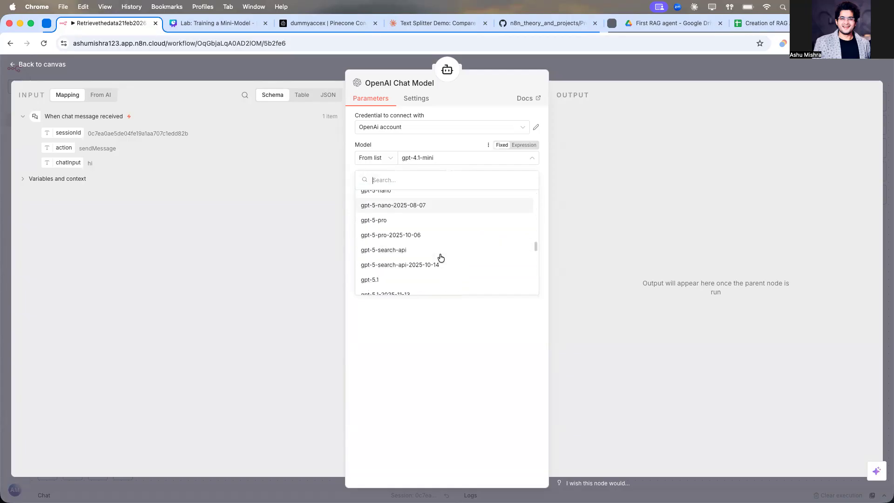
{"action": "scroll", "coordinate": [425, 234], "scroll_direction": "down", "scroll_amount": 10}
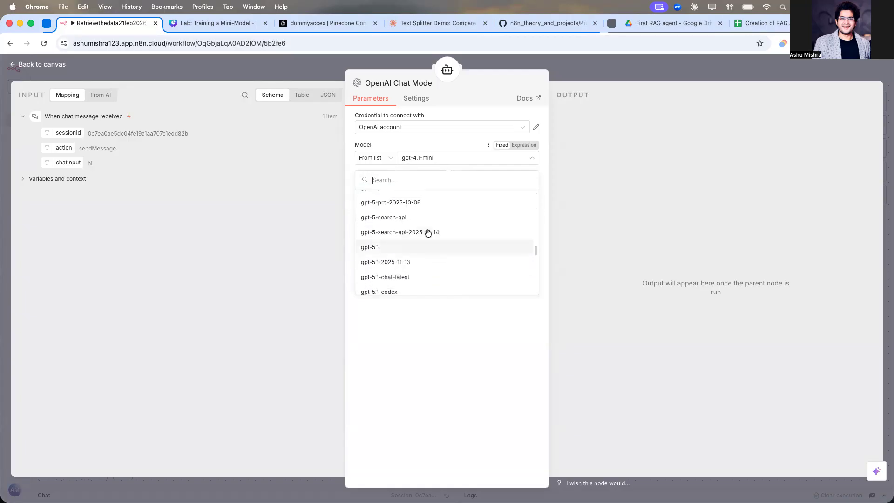
{"action": "left_click", "coordinate": [602, 74]}
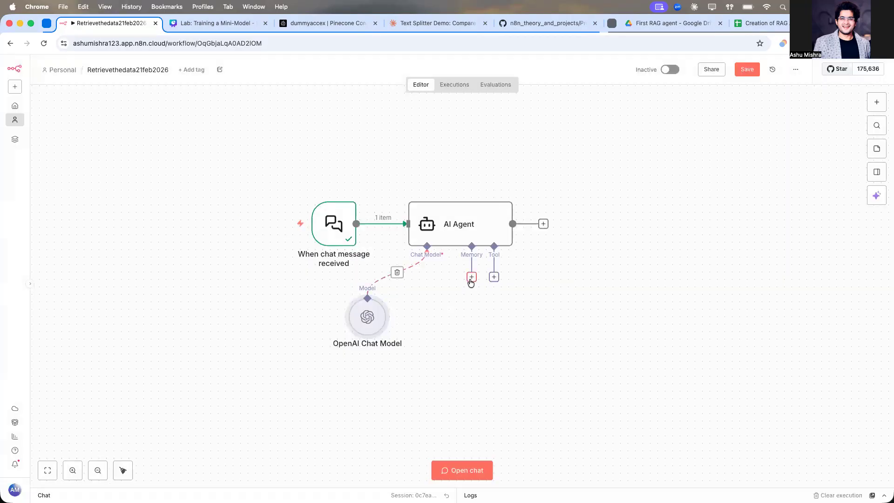
Step: Attach a Simple Memory node to the AI Agent's memory input and save the workflow
{"action": "left_click", "coordinate": [471, 278]}
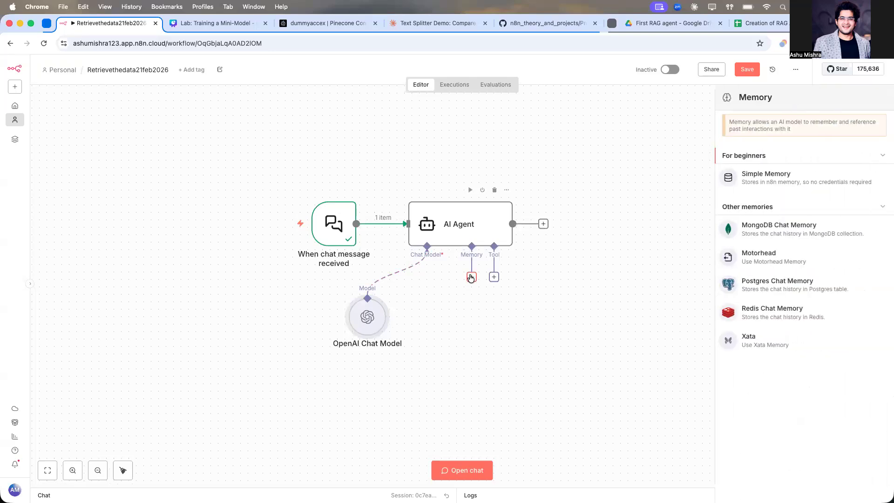
{"action": "left_click", "coordinate": [764, 178]}
{"action": "left_click", "coordinate": [368, 195]}
{"action": "left_click", "coordinate": [650, 71]}
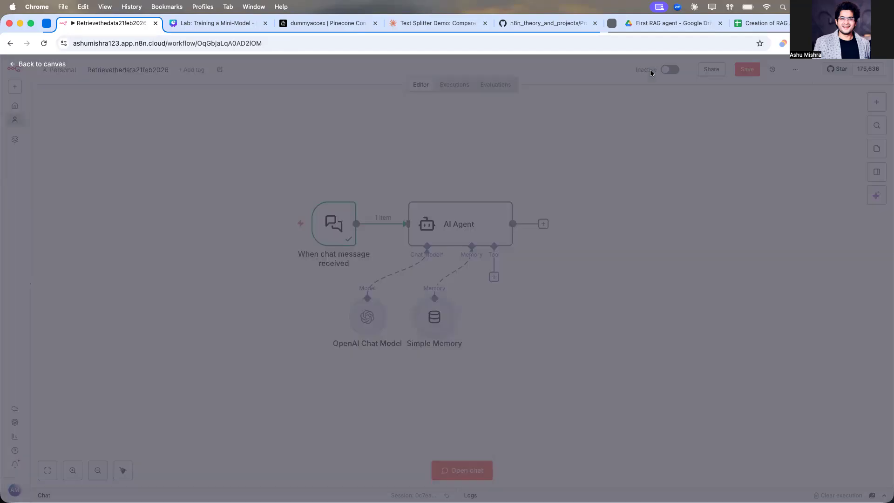
{"action": "left_click", "coordinate": [751, 71]}
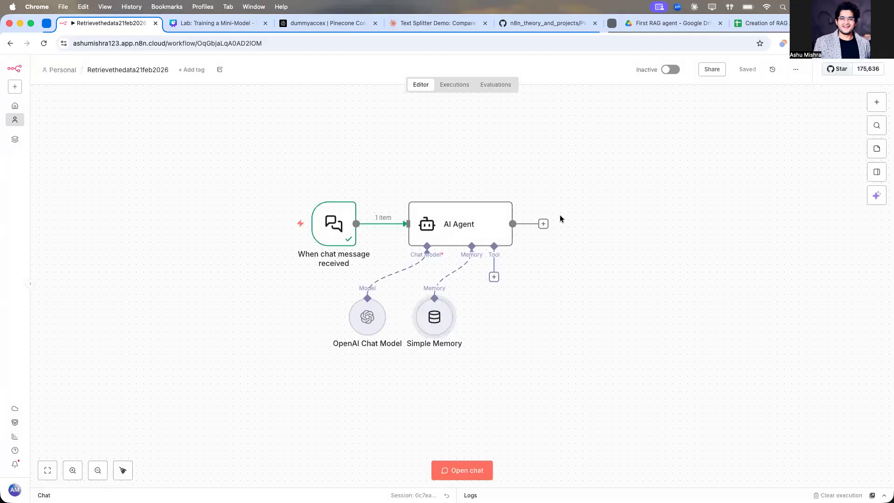
Step: Add a Pinecone Vector Store as a tool for the AI Agent
{"action": "left_click", "coordinate": [494, 276]}
{"action": "type", "text": "pine"}
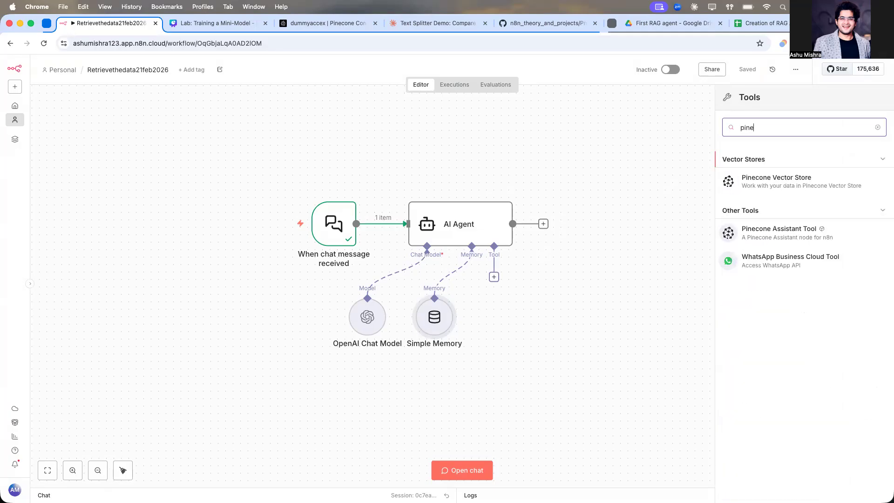
{"action": "left_click", "coordinate": [796, 177]}
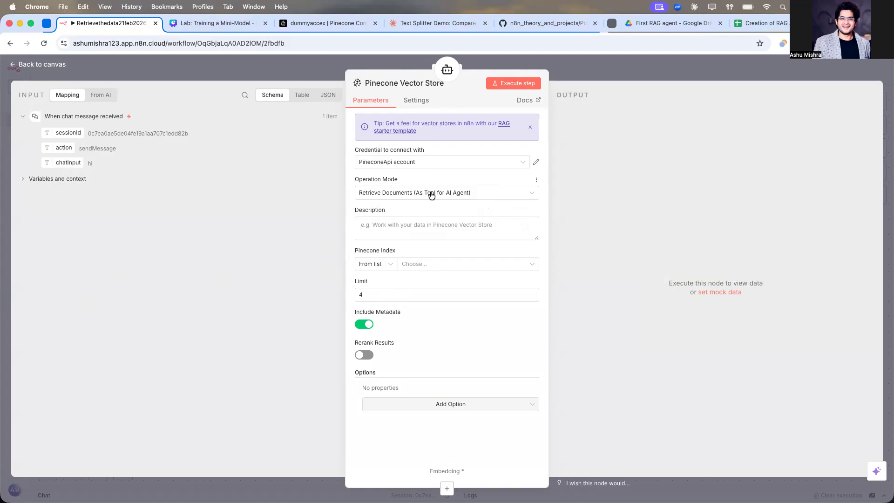
Step: Set the Pinecone tool's description to "Please retrieve the data from this vector store"
{"action": "left_click", "coordinate": [436, 225]}
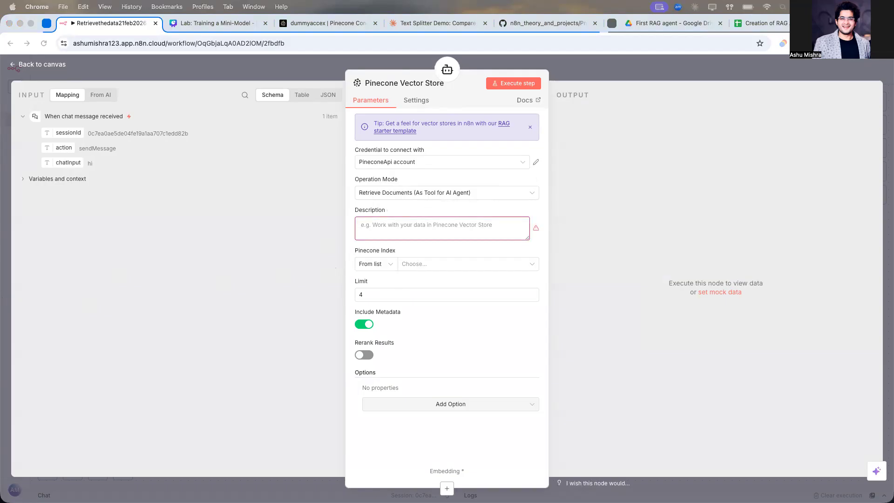
{"action": "left_click", "coordinate": [415, 227]}
{"action": "type", "text": "Please retrieve the data from this vector store"}
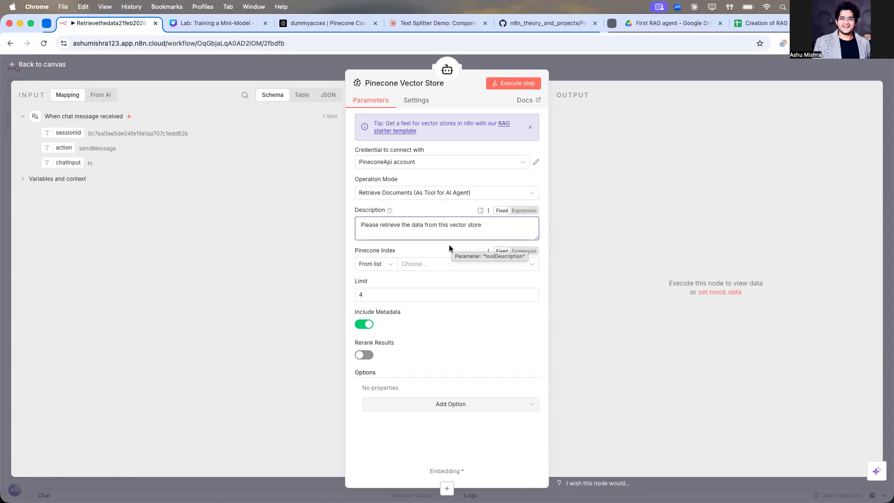
Step: Choose the dummyaccex Pinecone index for the vector store tool and return to the canvas
{"action": "left_click", "coordinate": [437, 264]}
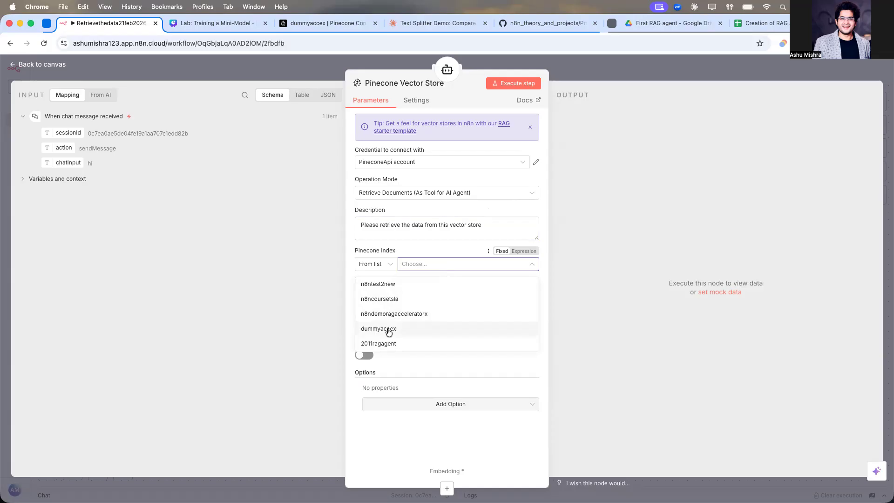
{"action": "left_click", "coordinate": [323, 23]}
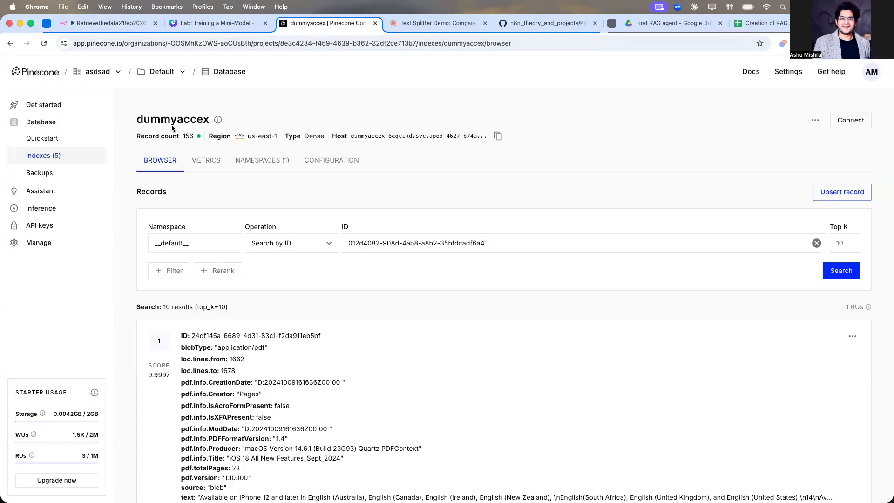
{"action": "left_click", "coordinate": [72, 23]}
{"action": "left_click", "coordinate": [422, 268]}
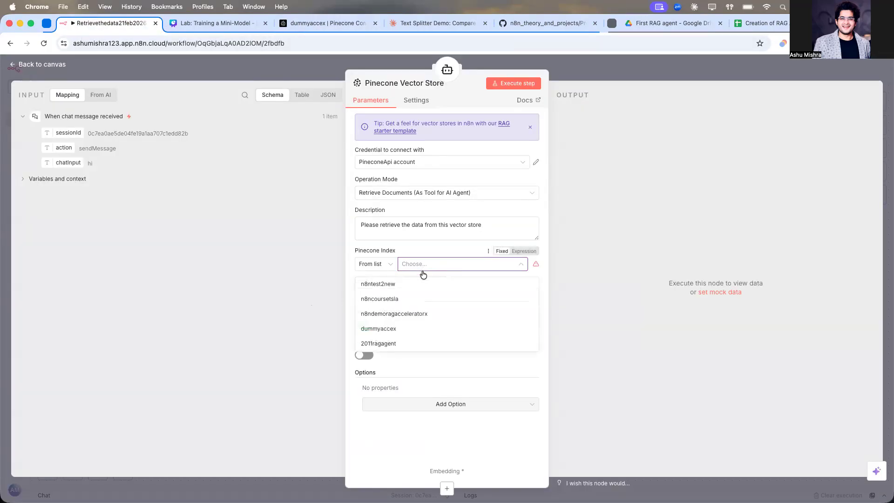
{"action": "left_click", "coordinate": [401, 329]}
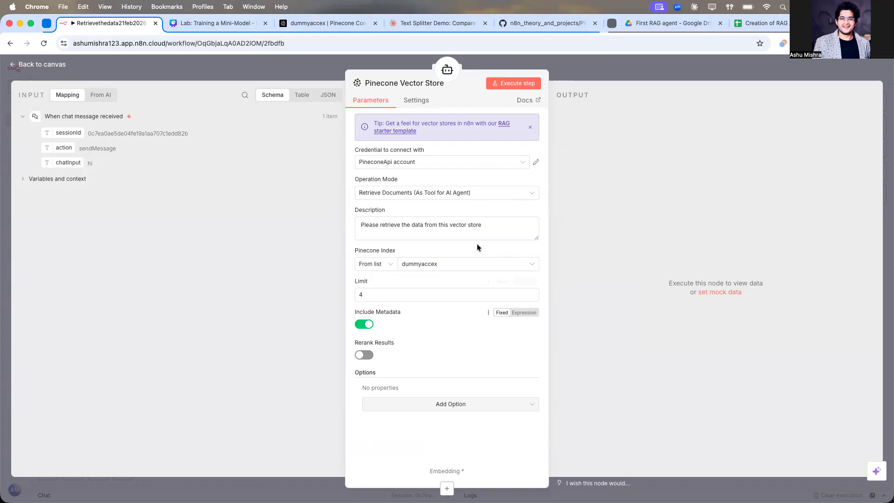
{"action": "left_click", "coordinate": [599, 63]}
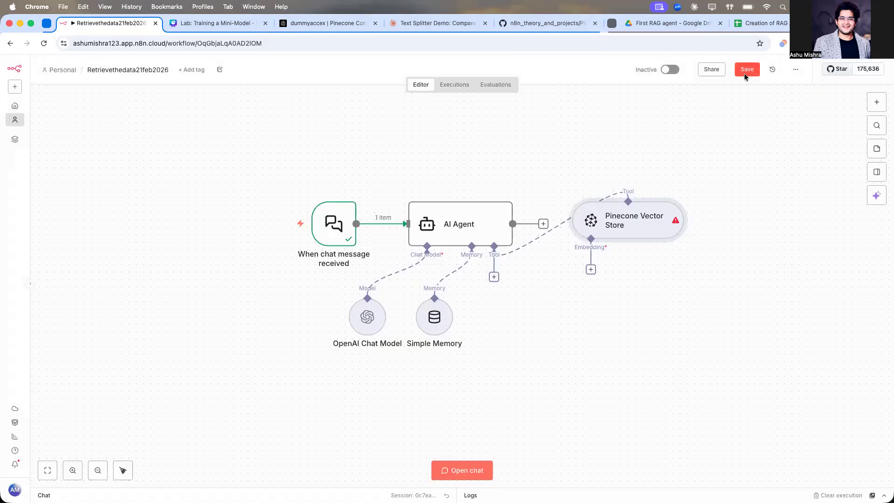
Step: Attach an Embeddings OpenAI node to the Pinecone Vector Store's embedding input
{"action": "left_click", "coordinate": [123, 470]}
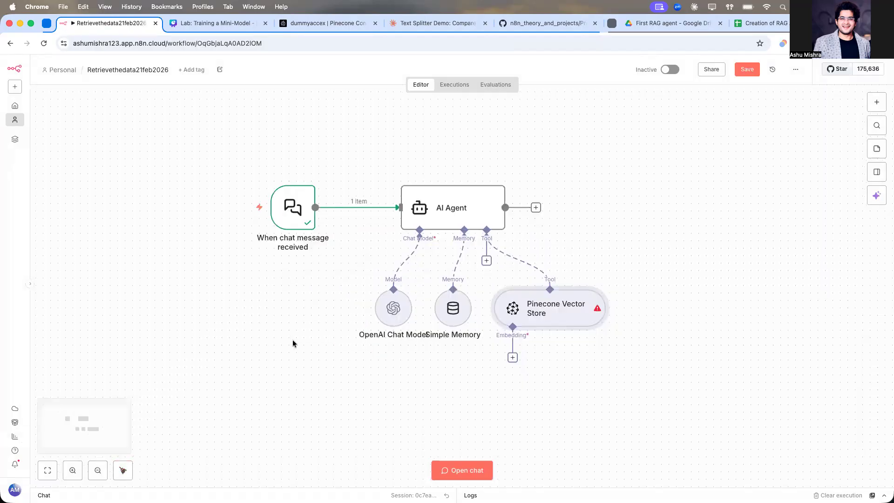
{"action": "left_click", "coordinate": [512, 354]}
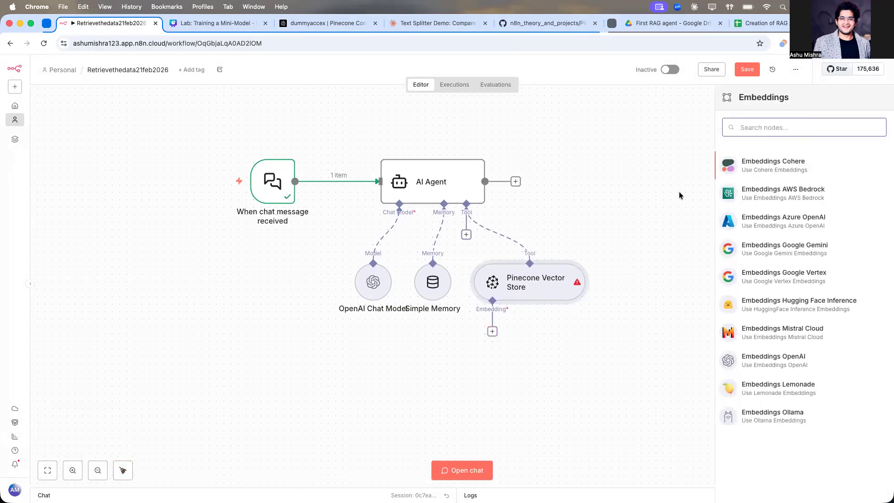
{"action": "type", "text": "open"}
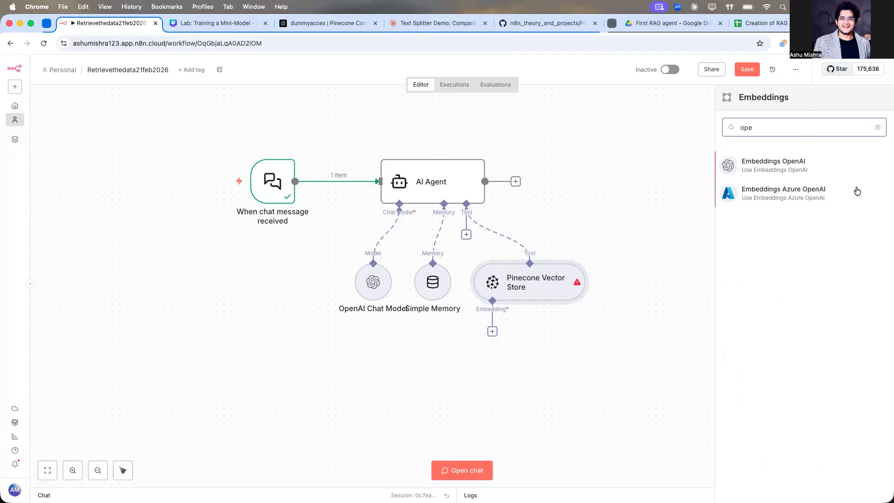
{"action": "left_click", "coordinate": [804, 166]}
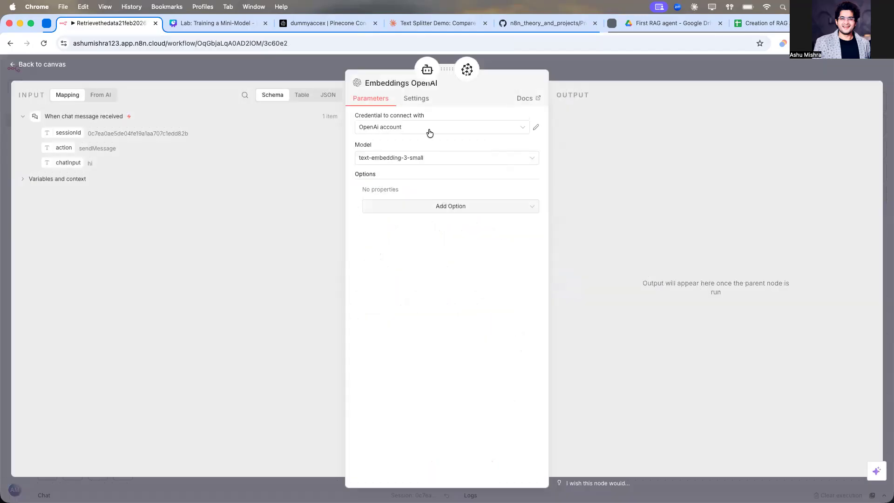
Step: Add the Dimensions option to the embeddings node, set it to 512, and return to the canvas
{"action": "left_click", "coordinate": [427, 206]}
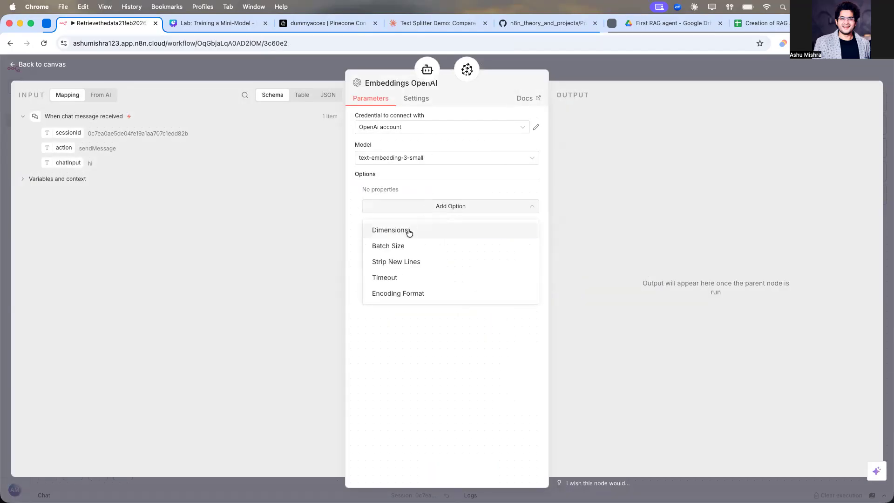
{"action": "left_click", "coordinate": [408, 232]}
{"action": "left_click", "coordinate": [447, 201]}
{"action": "left_click", "coordinate": [419, 242]}
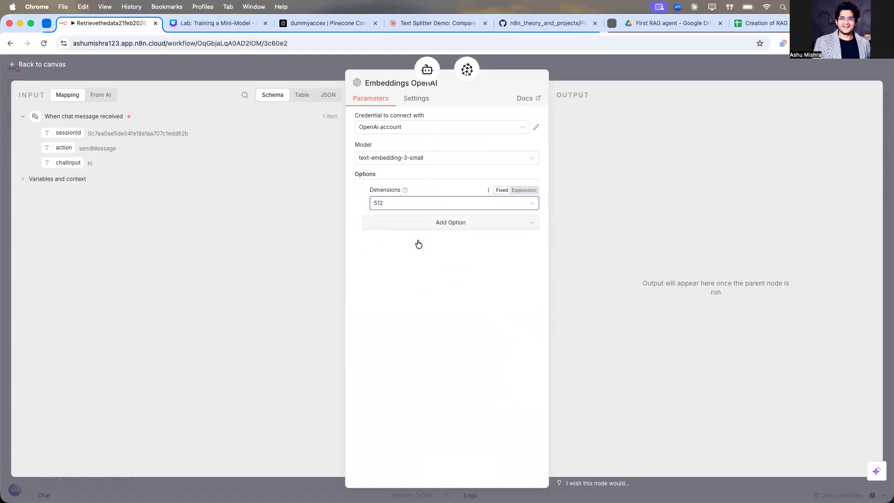
{"action": "left_click", "coordinate": [454, 203]}
{"action": "left_click", "coordinate": [427, 397]}
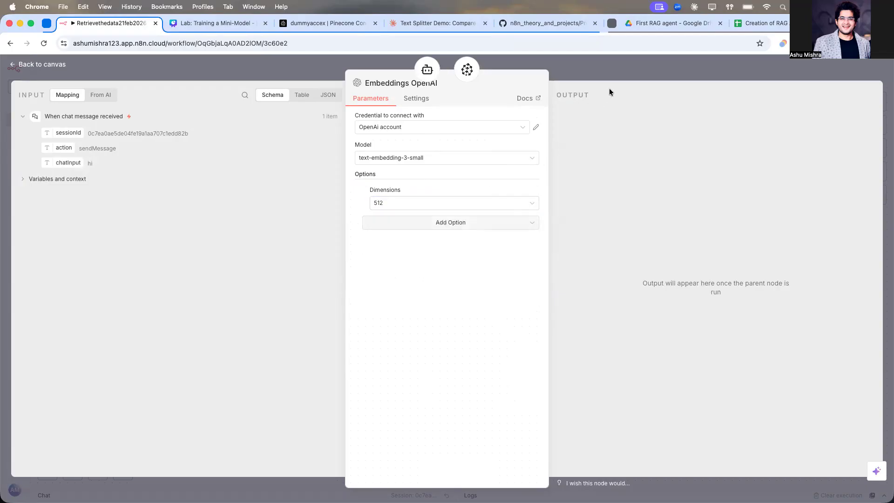
{"action": "left_click", "coordinate": [626, 68]}
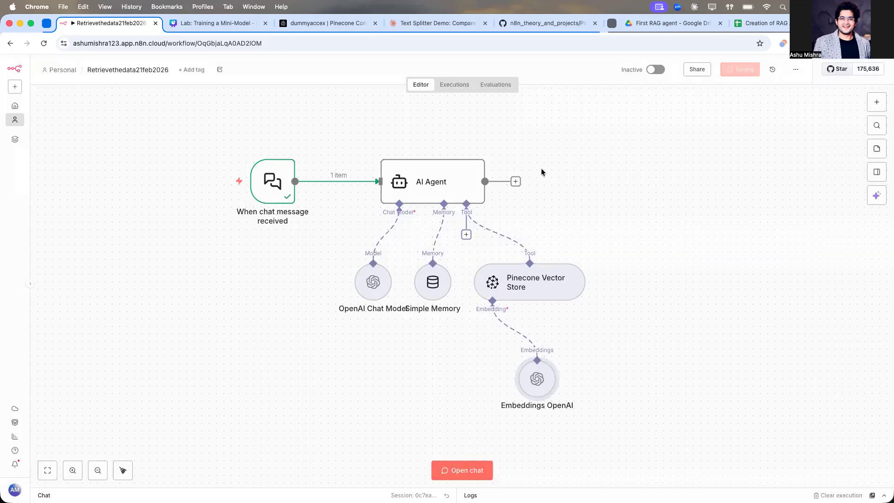
Step: Open the workflow chat and send "hi" to test the agent
{"action": "left_click", "coordinate": [452, 467]}
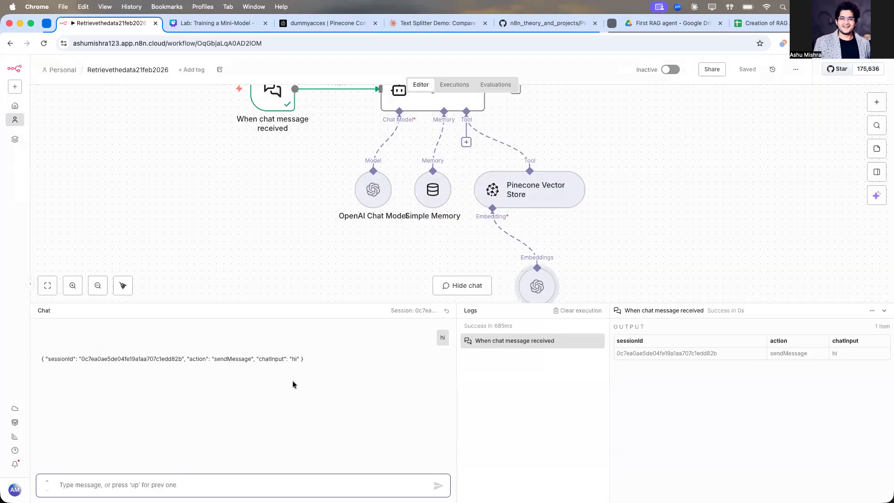
{"action": "type", "text": "hi"}
{"action": "key", "text": "Return"}
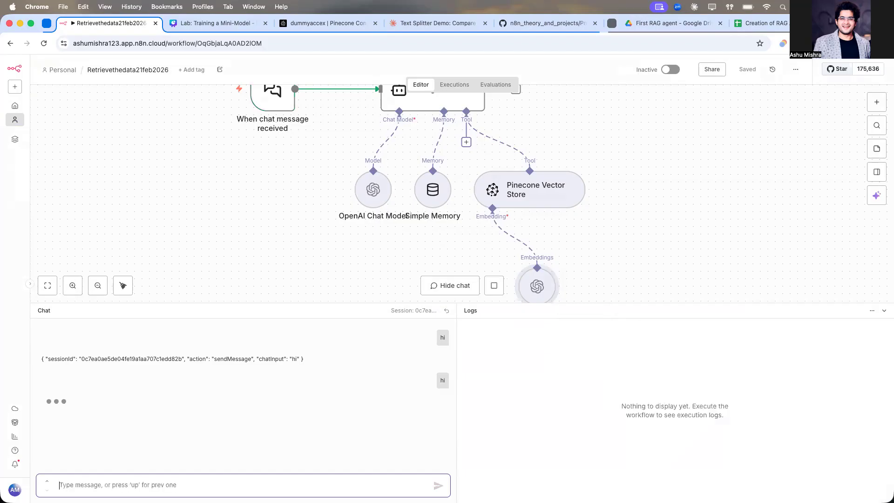
{"action": "scroll", "coordinate": [178, 282], "scroll_direction": "down", "scroll_amount": 5}
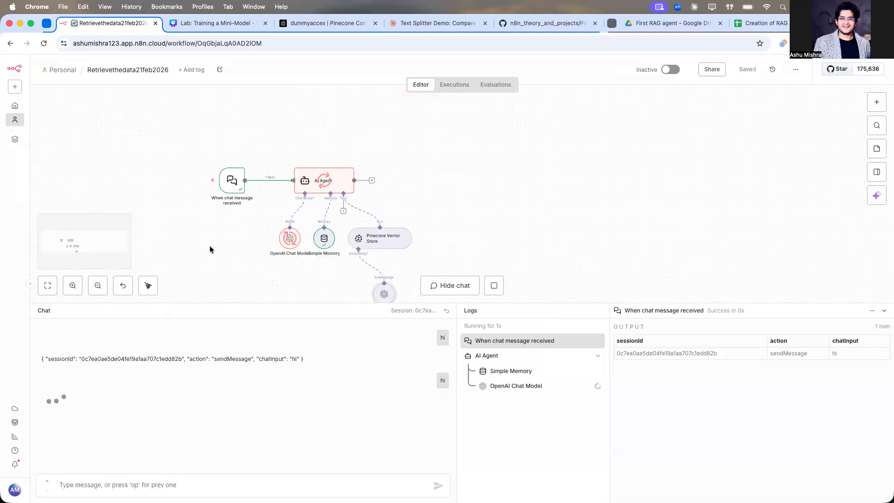
{"action": "scroll", "coordinate": [201, 222], "scroll_direction": "up", "scroll_amount": 3}
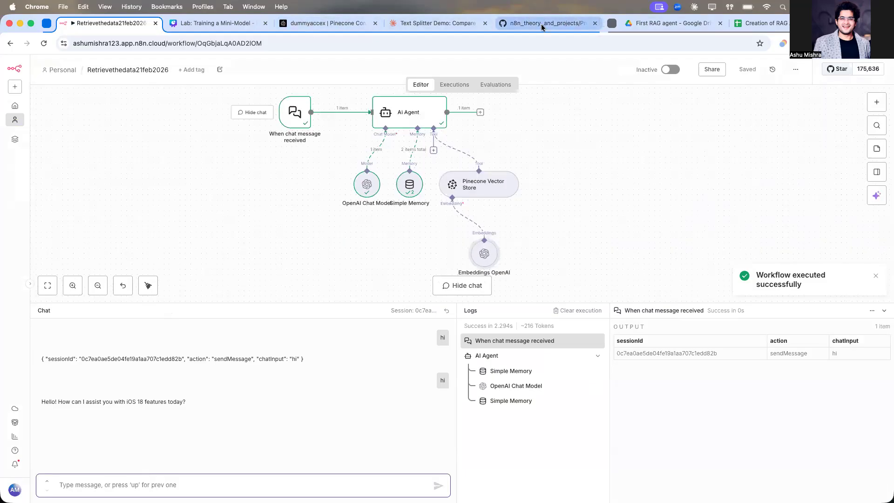
Step: Open the iOS_18_All_New_Features_Sept_2024 (1).pdf file in Drive and browse through its pages
{"action": "left_click", "coordinate": [652, 23]}
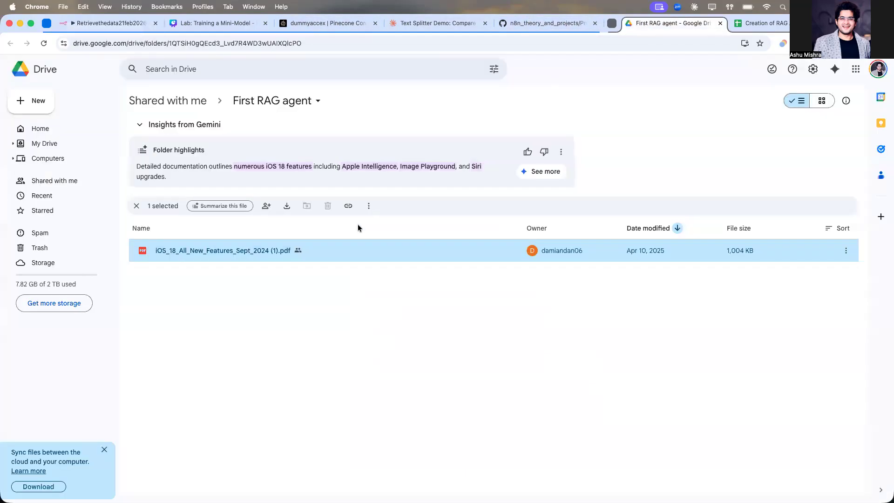
{"action": "double_click", "coordinate": [253, 249]}
{"action": "scroll", "coordinate": [412, 266], "scroll_direction": "down", "scroll_amount": 10}
{"action": "scroll", "coordinate": [412, 266], "scroll_direction": "up", "scroll_amount": 5}
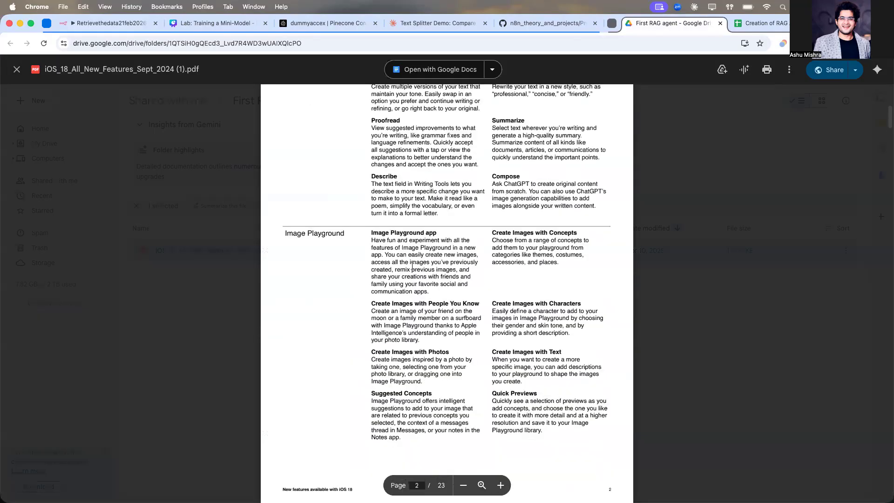
{"action": "scroll", "coordinate": [385, 216], "scroll_direction": "down", "scroll_amount": 20}
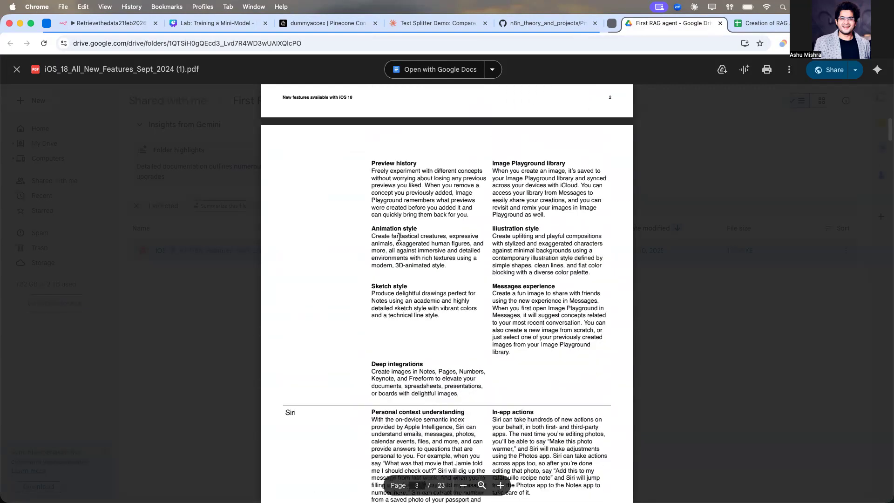
{"action": "scroll", "coordinate": [398, 237], "scroll_direction": "down", "scroll_amount": 20}
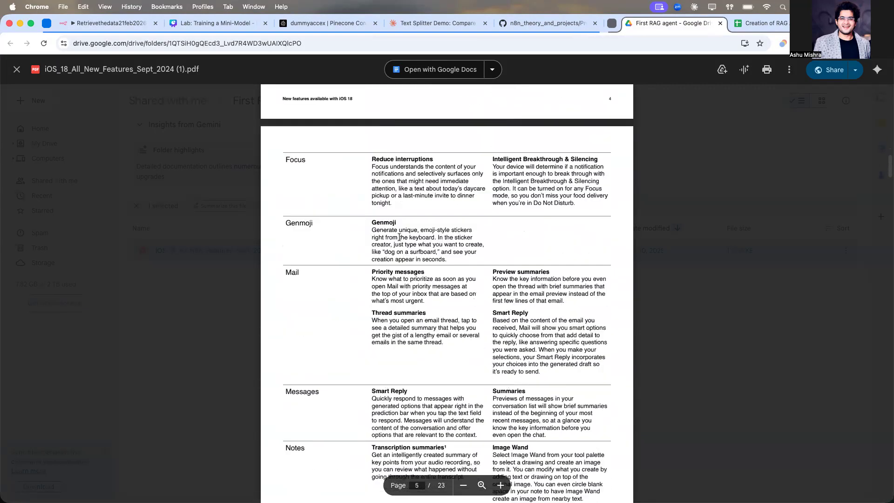
{"action": "scroll", "coordinate": [399, 237], "scroll_direction": "down", "scroll_amount": 15}
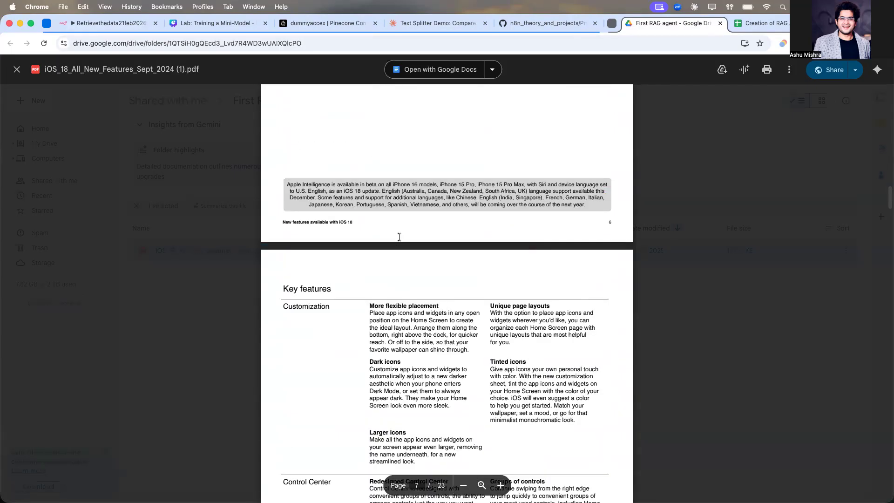
{"action": "scroll", "coordinate": [399, 237], "scroll_direction": "down", "scroll_amount": 15}
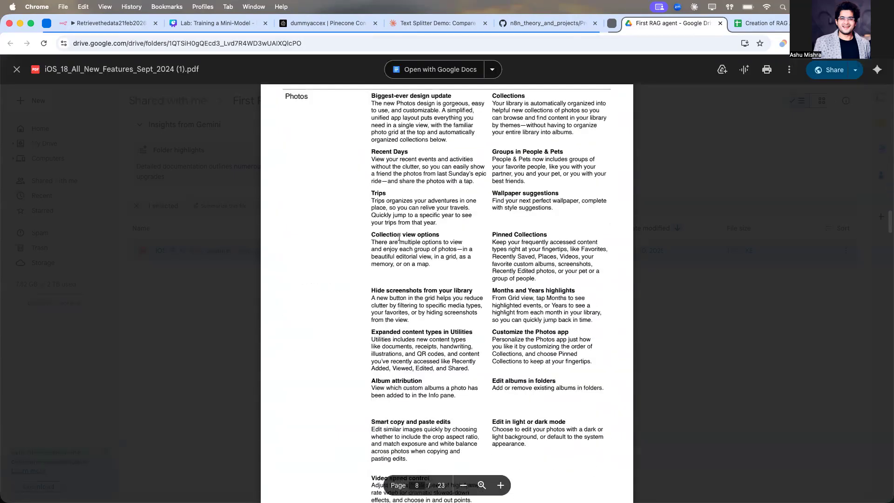
{"action": "scroll", "coordinate": [399, 237], "scroll_direction": "down", "scroll_amount": 20}
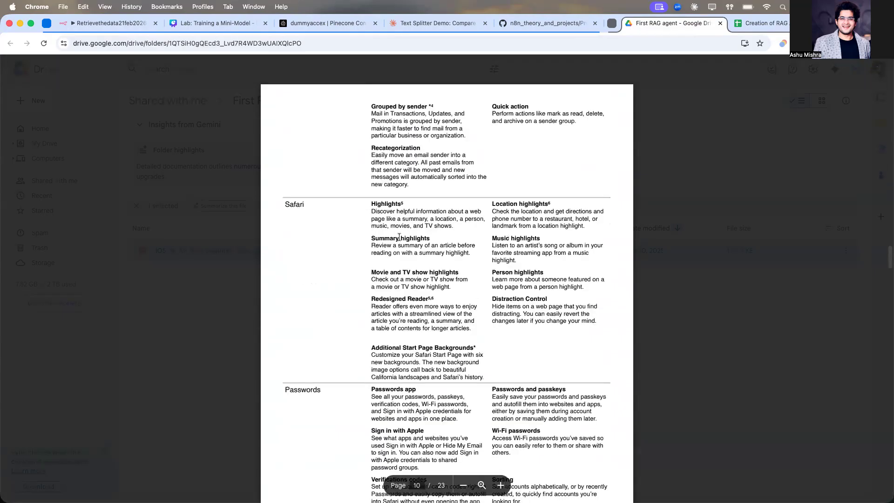
Step: Search the PDF and copy the "Reduced gaming audio latency" heading from the AirPods section
{"action": "key", "text": "super+f"}
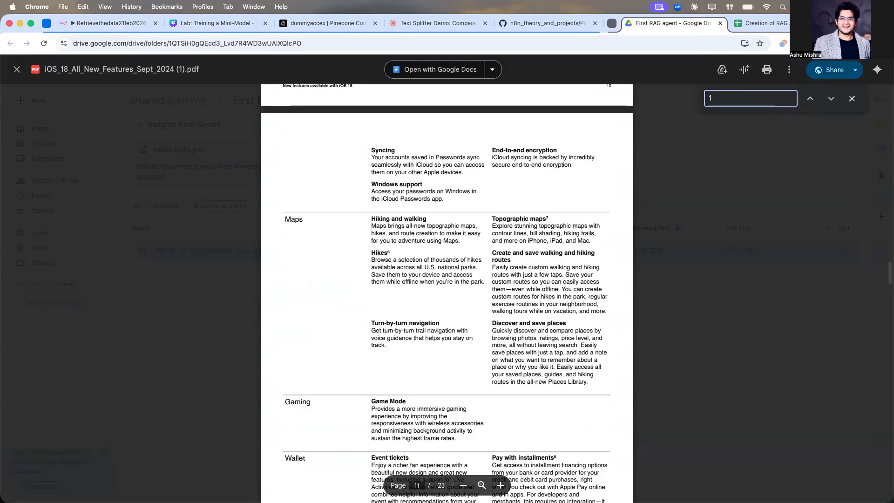
{"action": "key", "text": "Return"}
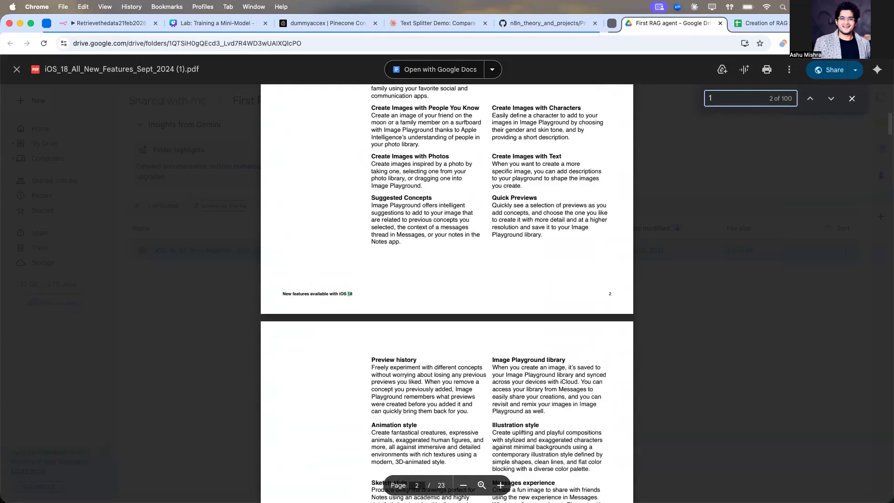
{"action": "key", "text": "Return"}
{"action": "key", "text": "BackSpace"}
{"action": "type", "text": "2"}
{"action": "key", "text": "Return"}
{"action": "key", "text": "Return"}
{"action": "key", "text": "Return"}
{"action": "key", "text": "BackSpace"}
{"action": "scroll", "coordinate": [541, 316], "scroll_direction": "down", "scroll_amount": 2}
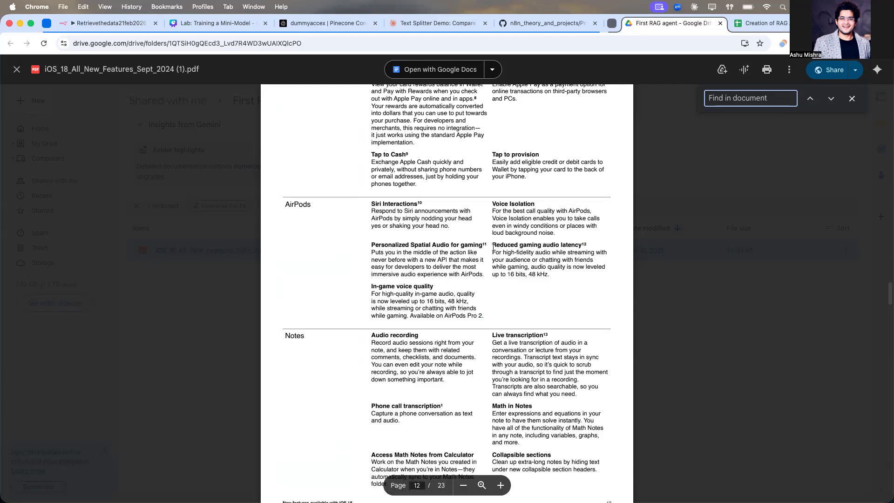
{"action": "left_click_drag", "start_coordinate": [491, 245], "coordinate": [583, 245]}
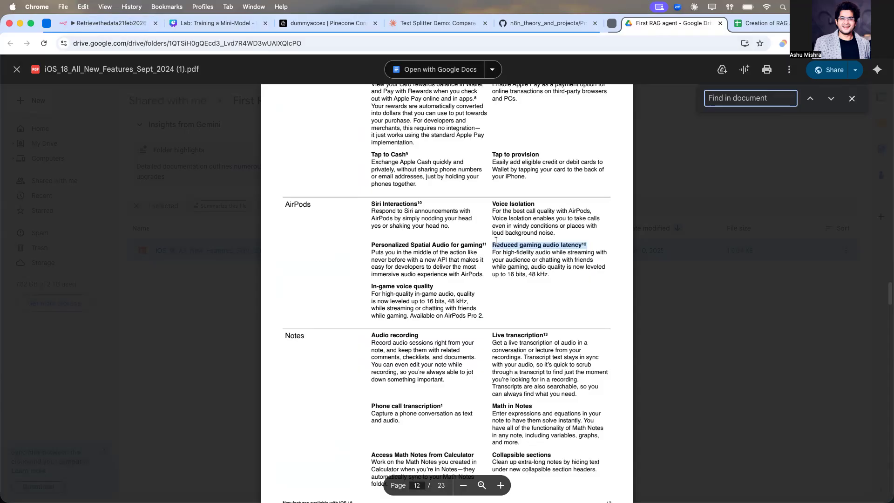
Step: Ask the chat "Hi, what is the Reduced gaming audio latency in ios 18 for airpods" and check the answer against the PDF
{"action": "left_click", "coordinate": [118, 23]}
{"action": "left_click", "coordinate": [171, 480]}
{"action": "type", "text": "Hi, what is "}
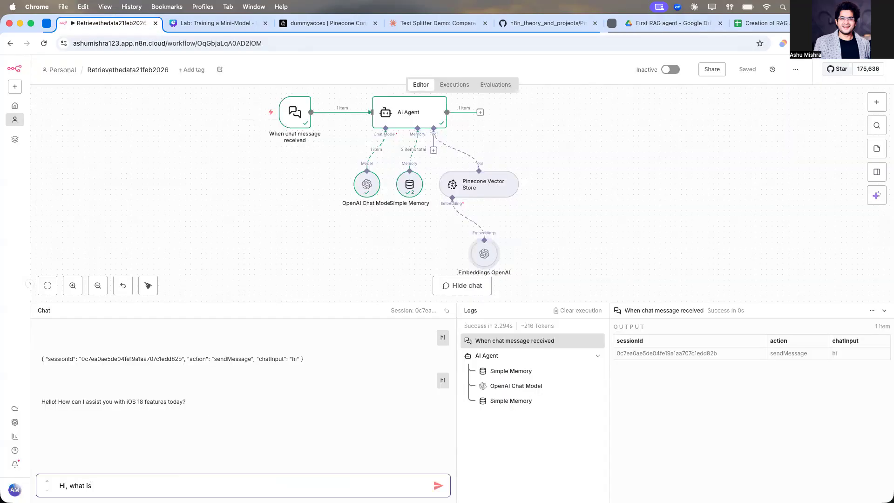
{"action": "type", "text": "the"}
{"action": "type", "text": "Reduced gaming audio latency12"}
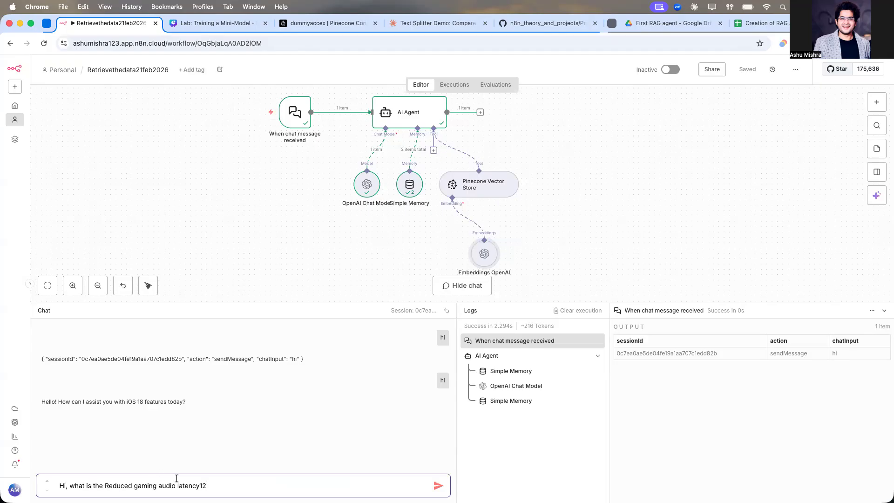
{"action": "key", "text": "BackSpace"}
{"action": "key", "text": "BackSpace"}
{"action": "type", "text": "in ios 18 for airpods"}
{"action": "key", "text": "Return"}
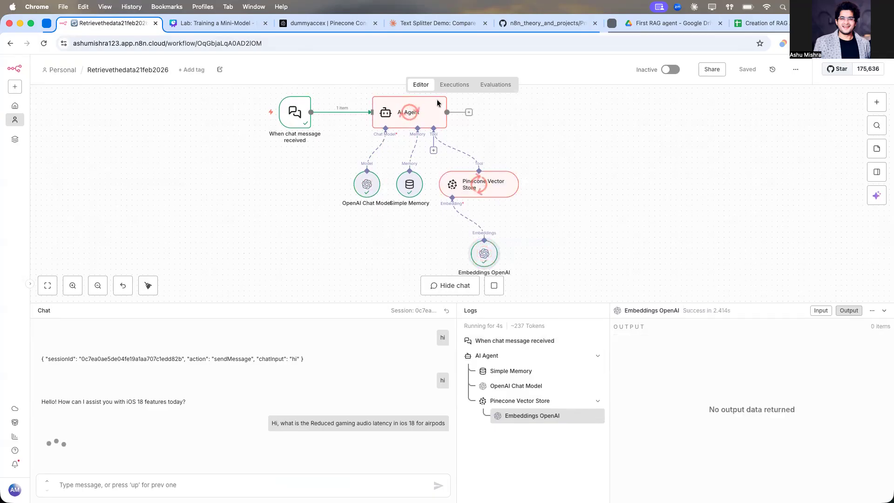
{"action": "left_click", "coordinate": [671, 23]}
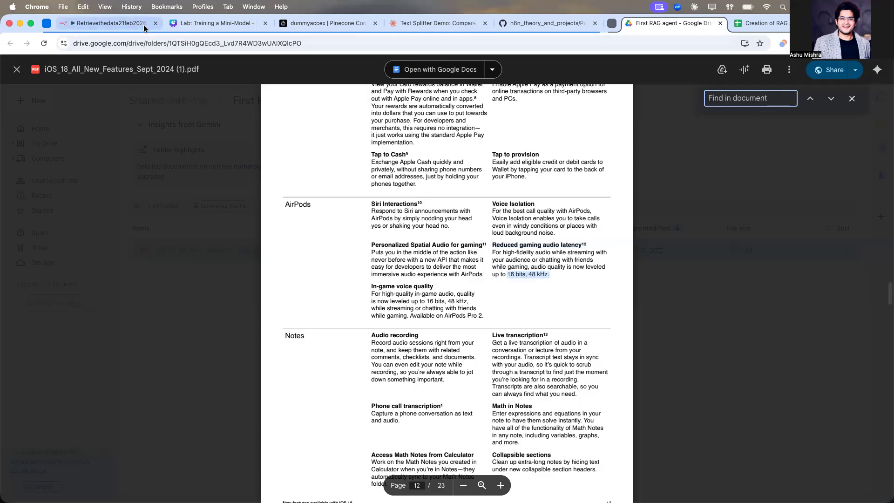
{"action": "left_click", "coordinate": [109, 23]}
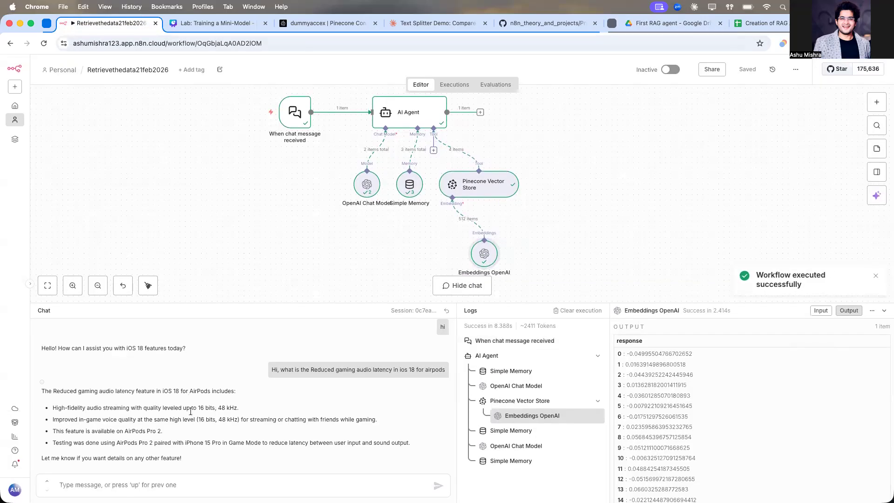
Step: Select the "Guest access" heading in the Home section of the iOS 18 PDF for copying
{"action": "left_click_drag", "start_coordinate": [200, 409], "coordinate": [239, 409]}
{"action": "left_click", "coordinate": [217, 418]}
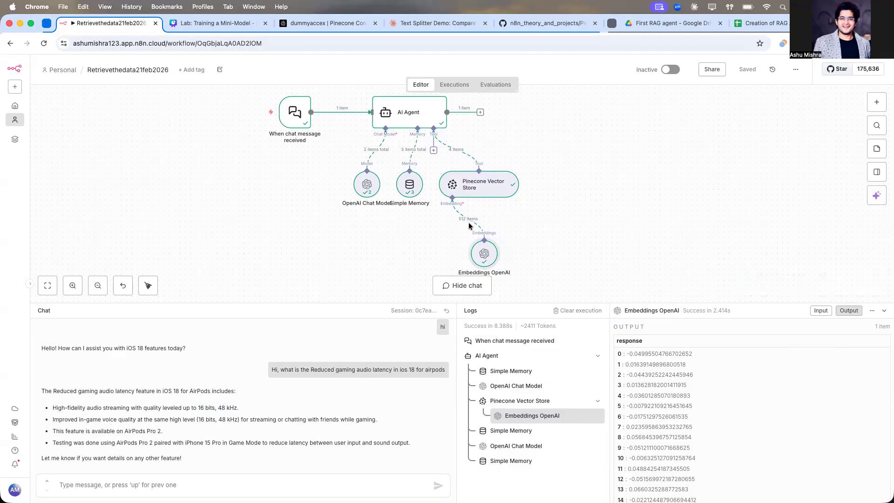
{"action": "left_click", "coordinate": [625, 30]}
{"action": "scroll", "coordinate": [485, 288], "scroll_direction": "down", "scroll_amount": 10}
{"action": "scroll", "coordinate": [485, 289], "scroll_direction": "down", "scroll_amount": 8}
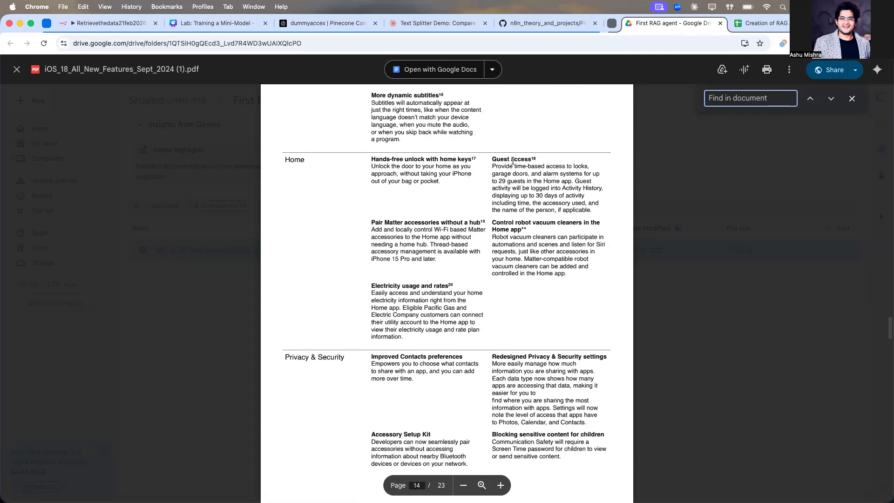
{"action": "left_click_drag", "start_coordinate": [492, 159], "coordinate": [536, 159]}
{"action": "key", "text": "super+c"}
Step: Ask the chat "for Guest access , how many people can access it at max" using the pasted heading
{"action": "left_click", "coordinate": [103, 24]}
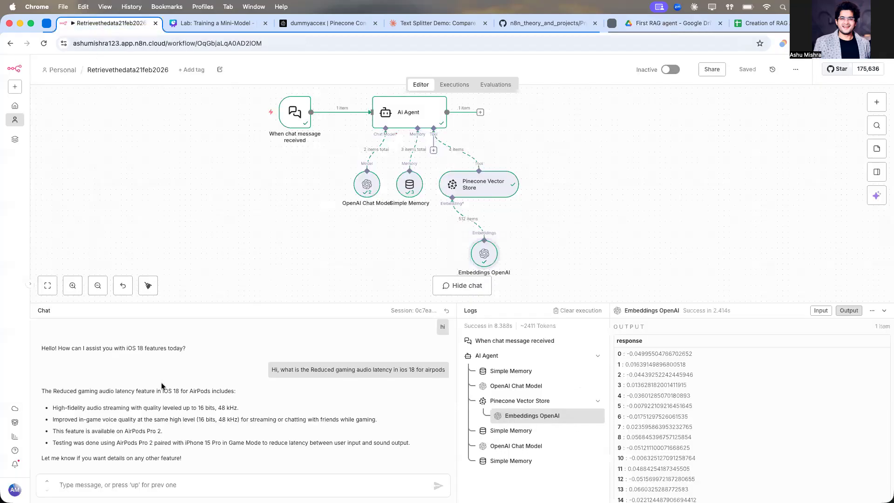
{"action": "left_click", "coordinate": [147, 477]}
{"action": "key", "text": "super+v"}
{"action": "type", "text": "for"}
{"action": "key", "text": "super+Right"}
{"action": "type", "text": ", how many peop"}
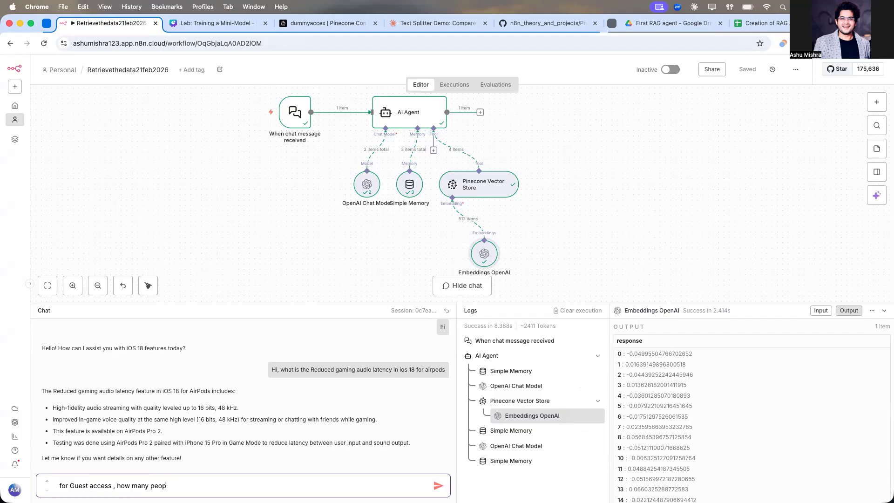
{"action": "type", "text": "le can access it at max"}
{"action": "key", "text": "Return"}
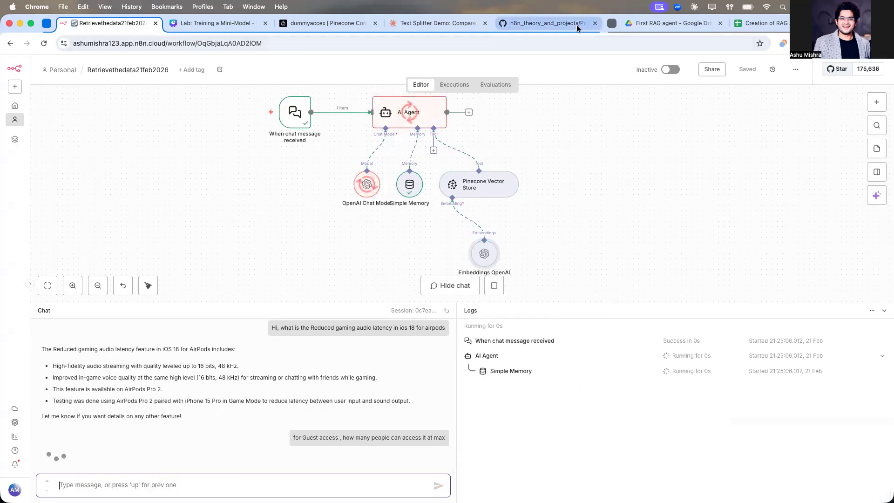
Step: Compare the agent's reply with the Guest access paragraph in the PDF
{"action": "left_click", "coordinate": [658, 30]}
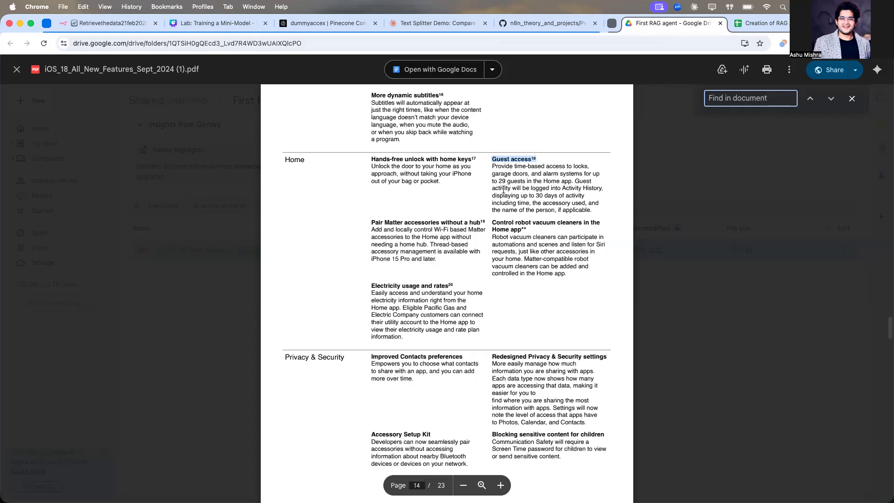
{"action": "left_click", "coordinate": [90, 26]}
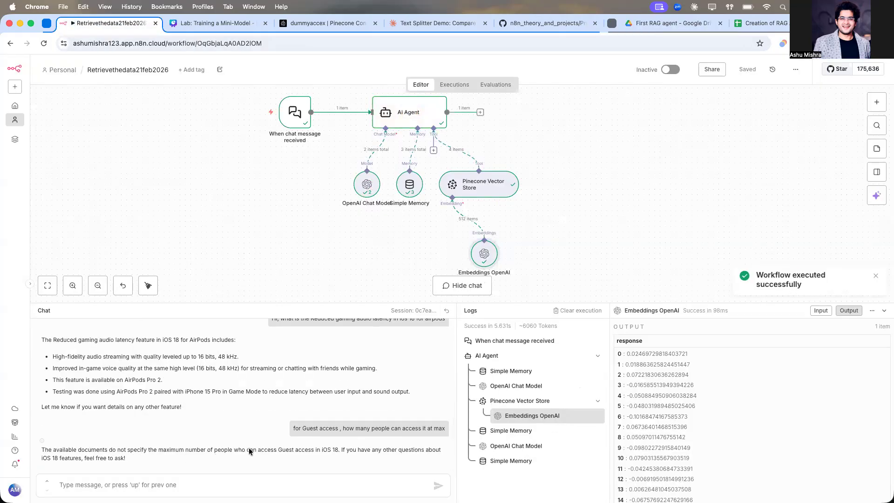
{"action": "left_click", "coordinate": [647, 24]}
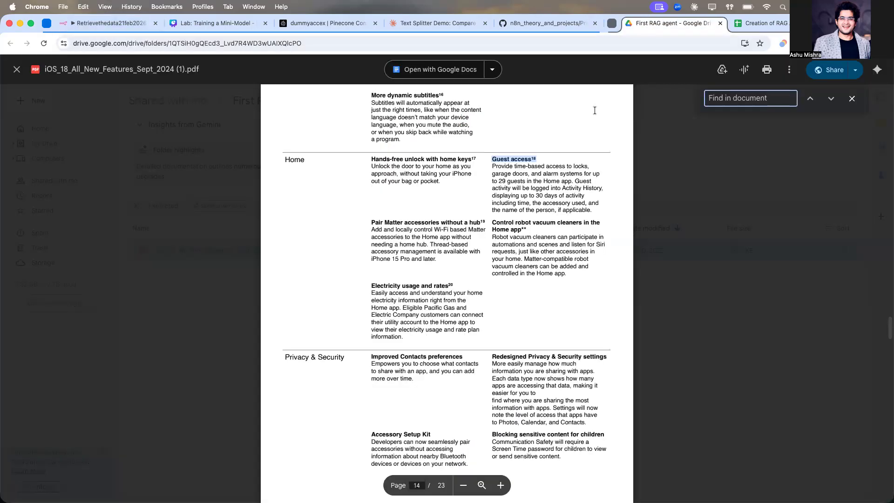
{"action": "scroll", "coordinate": [487, 225], "scroll_direction": "down", "scroll_amount": 3}
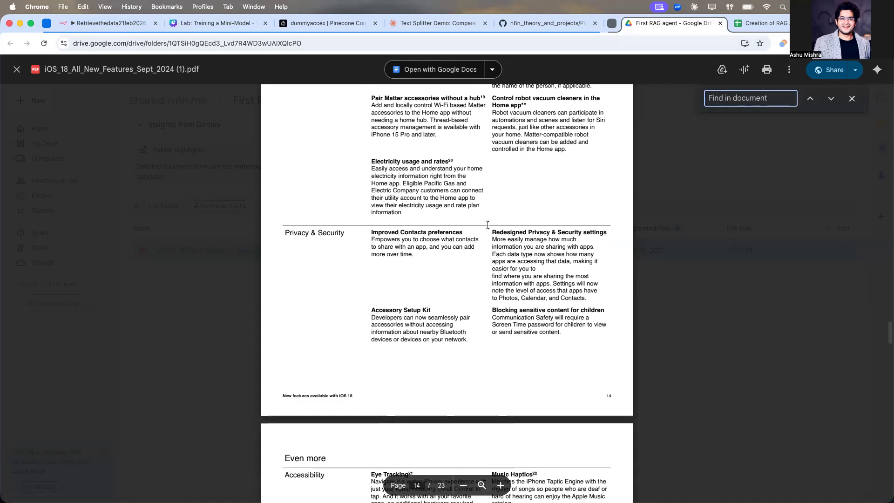
{"action": "scroll", "coordinate": [487, 225], "scroll_direction": "up", "scroll_amount": 5}
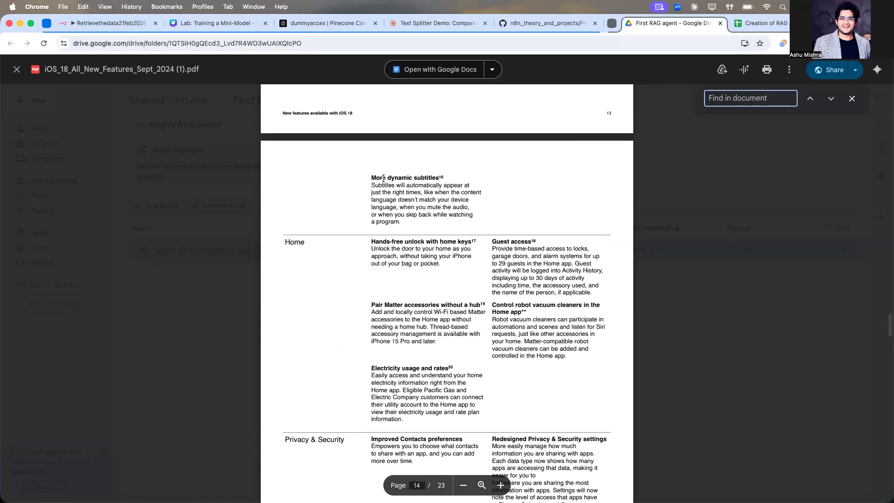
Step: Copy the Guest access heading and ask the chat "Tell me about Guest access18"
{"action": "left_click_drag", "start_coordinate": [491, 242], "coordinate": [545, 243]}
{"action": "key", "text": "super+c"}
{"action": "left_click", "coordinate": [110, 23]}
{"action": "left_click", "coordinate": [186, 483]}
{"action": "type", "text": "TEll me about"}
{"action": "key", "text": "super+v"}
{"action": "key", "text": "Return"}
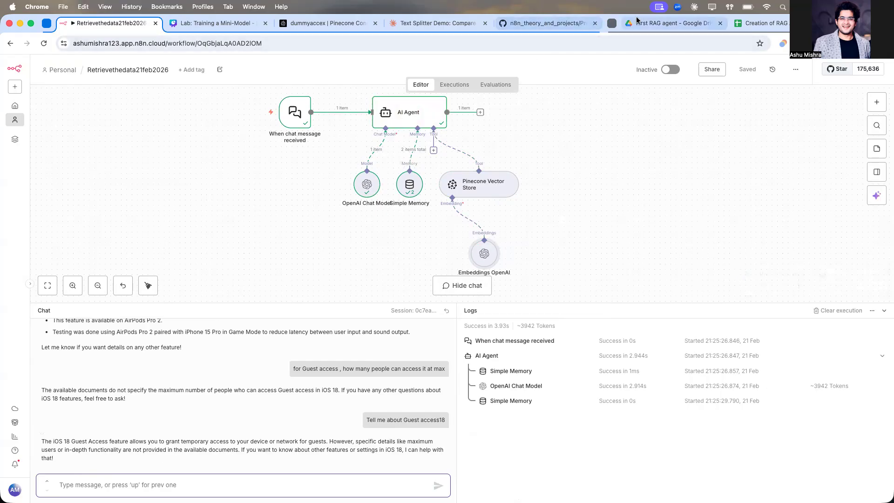
Step: Scroll through the later pages of the iOS 18 PDF to review other features
{"action": "left_click", "coordinate": [670, 23]}
{"action": "scroll", "coordinate": [427, 245], "scroll_direction": "down", "scroll_amount": 15}
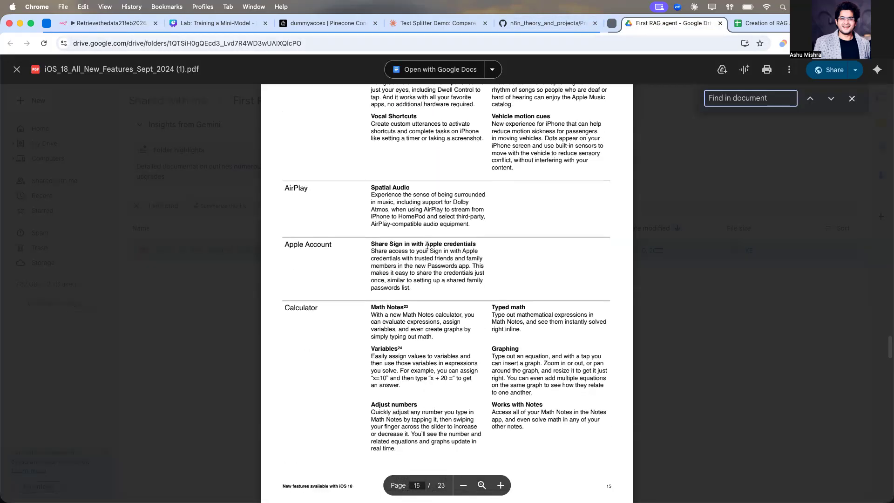
{"action": "scroll", "coordinate": [427, 245], "scroll_direction": "down", "scroll_amount": 15}
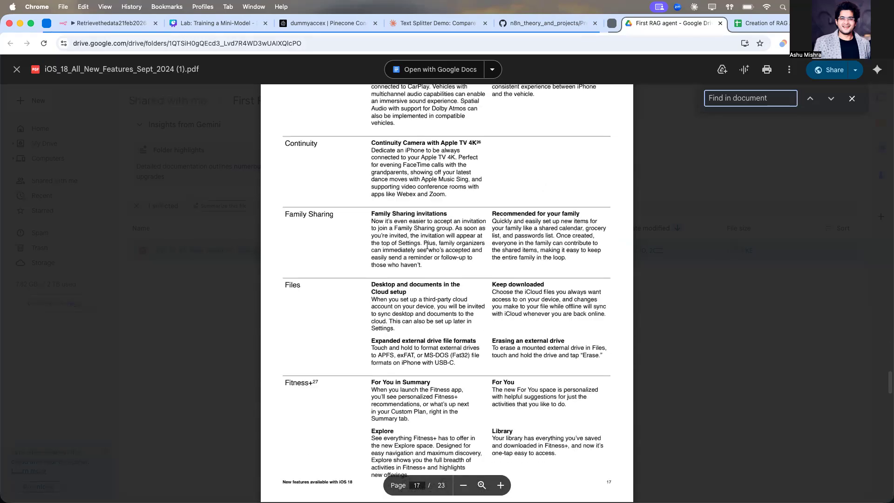
{"action": "scroll", "coordinate": [427, 246], "scroll_direction": "down", "scroll_amount": 20}
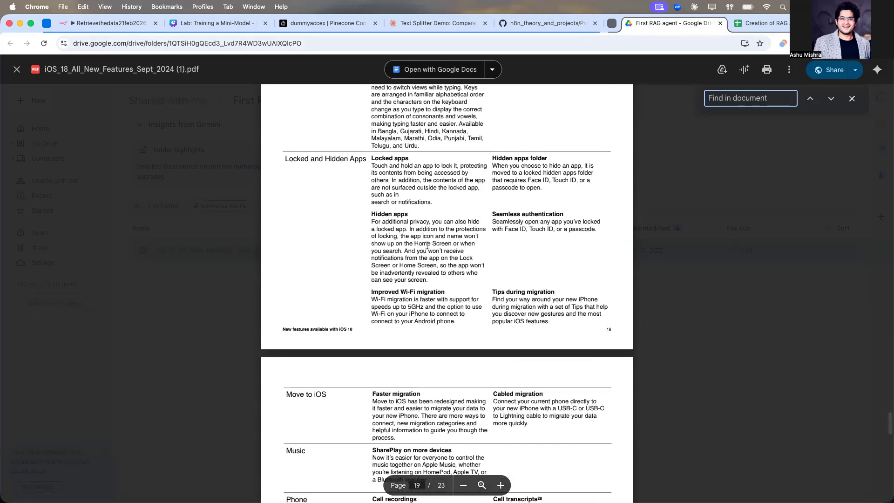
{"action": "scroll", "coordinate": [427, 245], "scroll_direction": "up", "scroll_amount": 20}
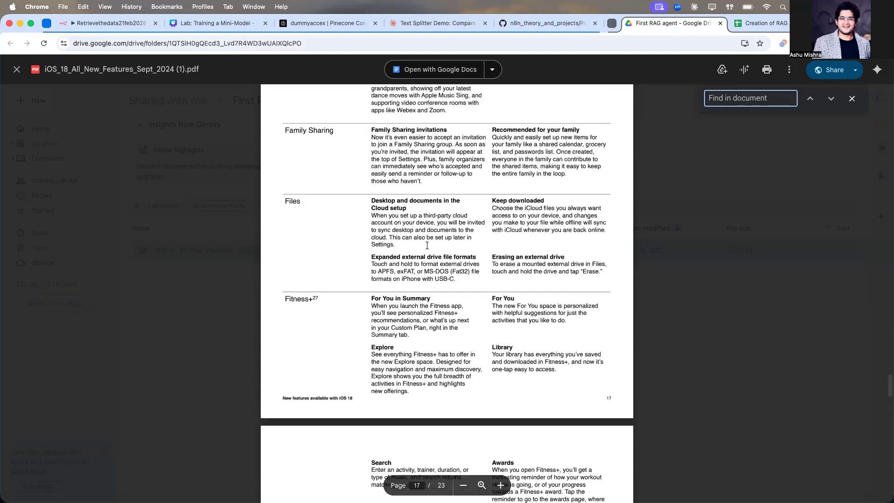
{"action": "scroll", "coordinate": [427, 246], "scroll_direction": "up", "scroll_amount": 20}
{"action": "left_click", "coordinate": [94, 27]}
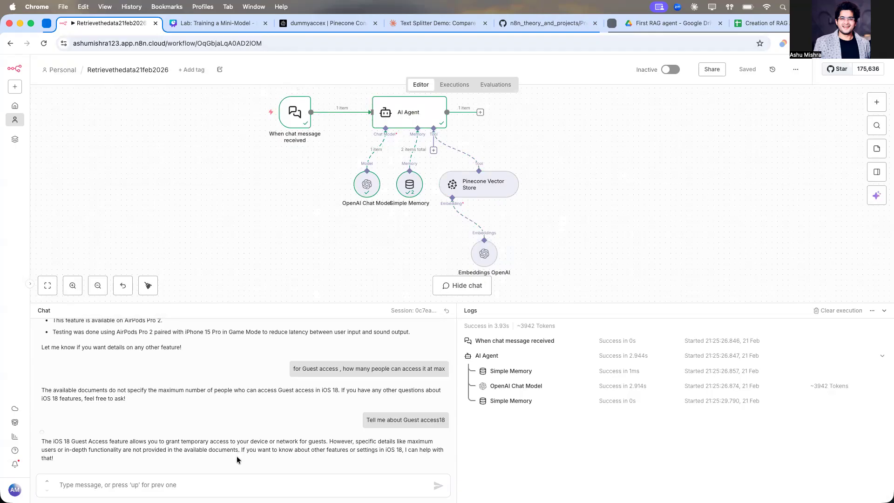
Step: View the RAG_Agent folder in the n8n_theory_and_projects GitHub repository, then return to the workflow
{"action": "left_click", "coordinate": [219, 484]}
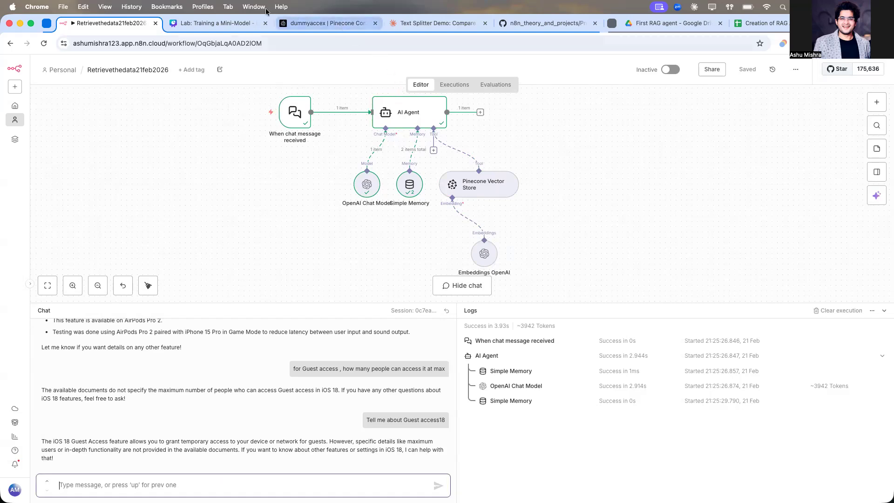
{"action": "left_click", "coordinate": [538, 25]}
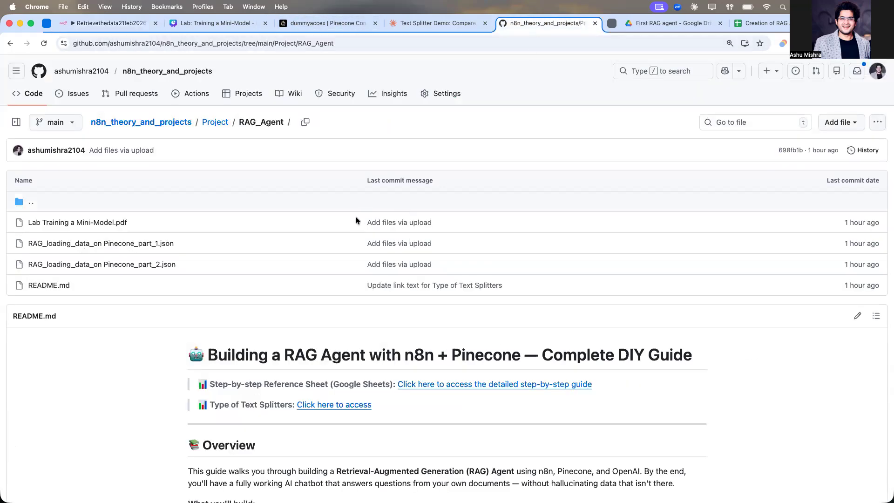
{"action": "left_click", "coordinate": [122, 25]}
{"action": "scroll", "coordinate": [269, 189], "scroll_direction": "up", "scroll_amount": 1}
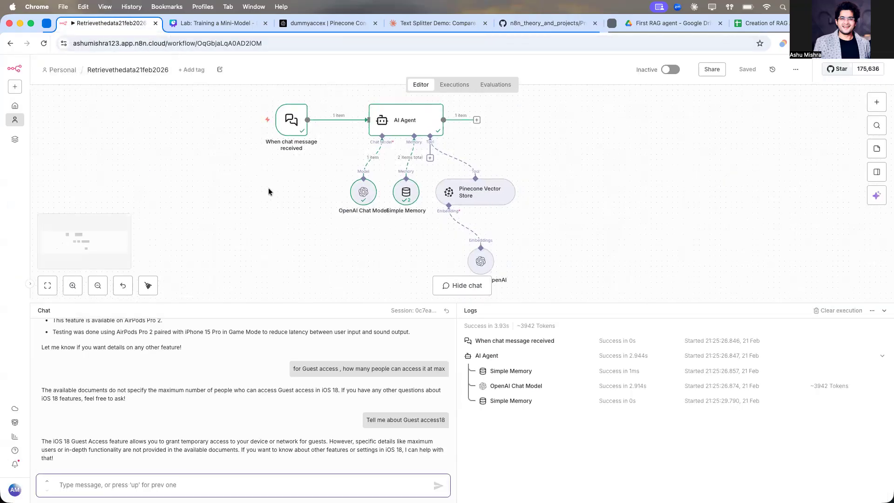